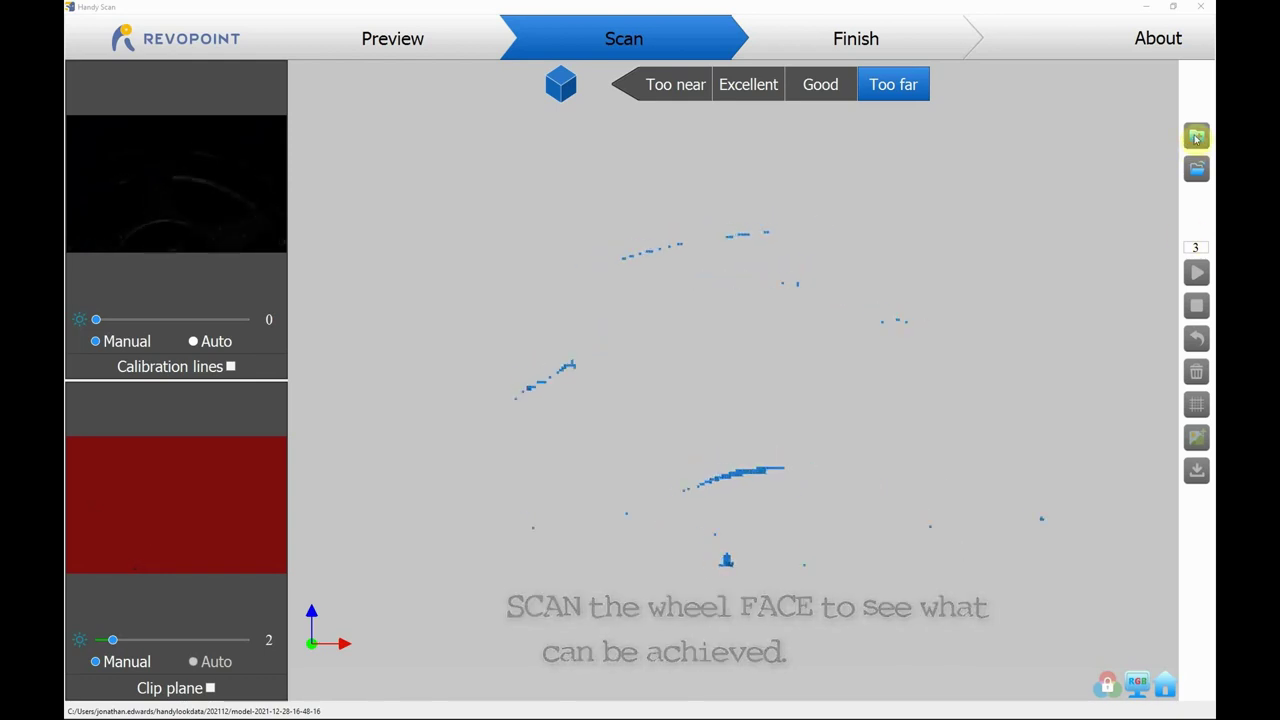
# Step: Start a new Marker-mode scan project with gain raised to 10 and clip plane enabled
pyautogui.click(1196, 136)
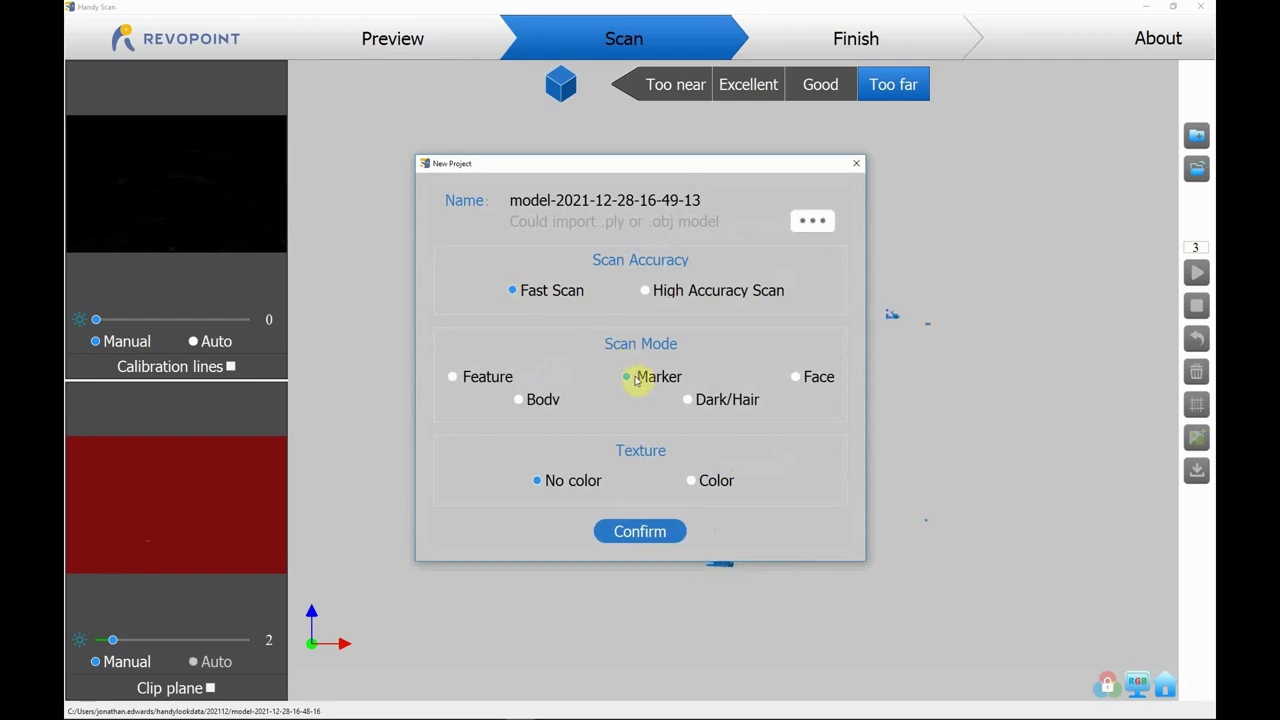
pyautogui.click(634, 535)
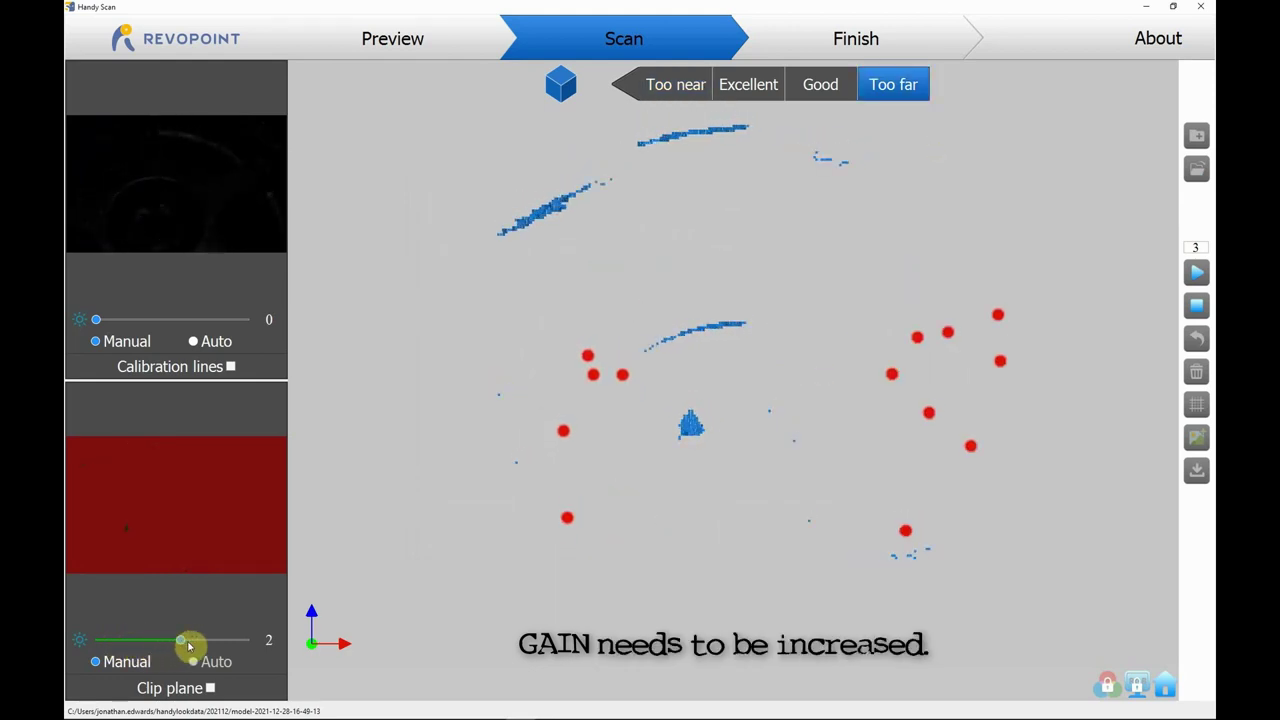
pyautogui.moveTo(188, 646); pyautogui.dragTo(216, 646)
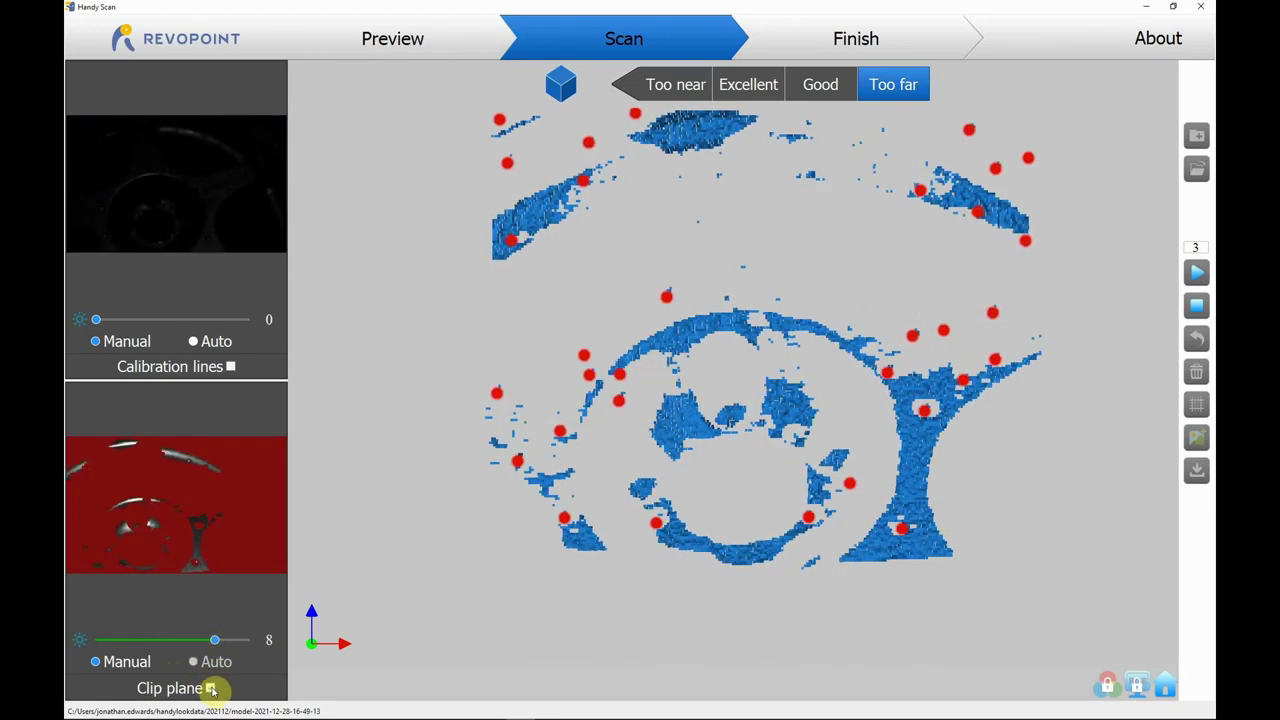
pyautogui.click(211, 688)
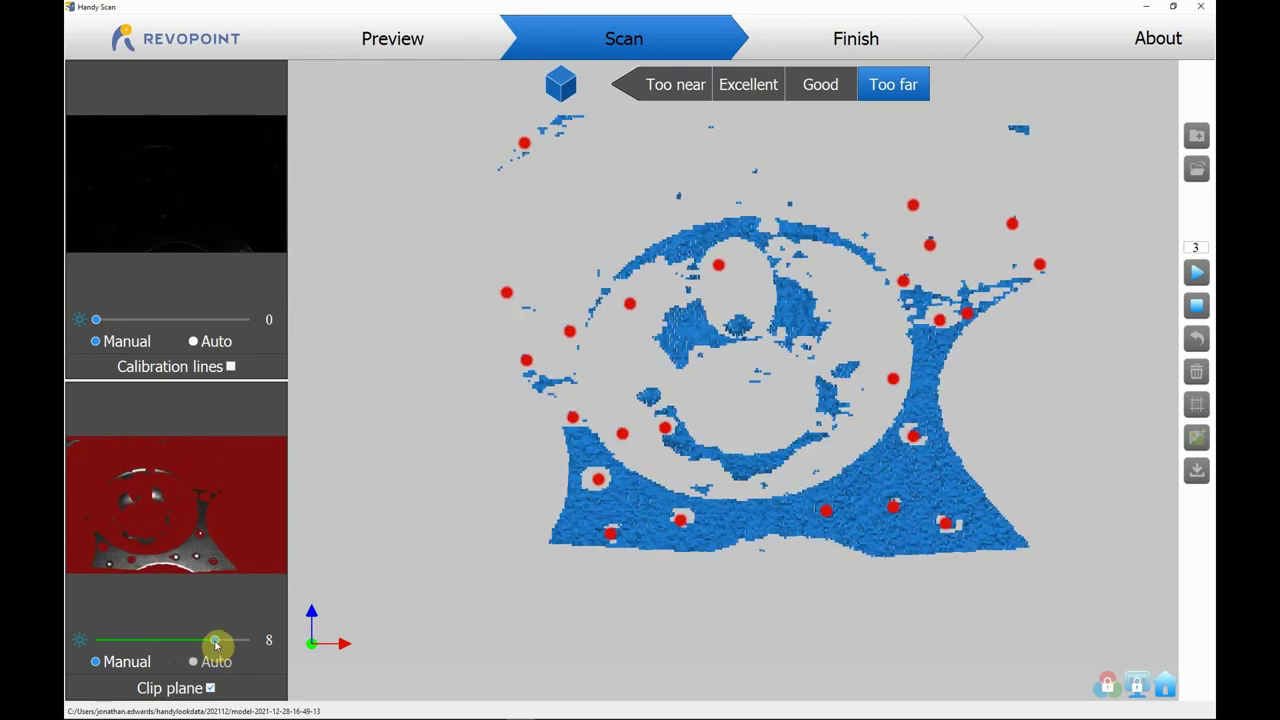
pyautogui.moveTo(215, 643); pyautogui.dragTo(249, 643)
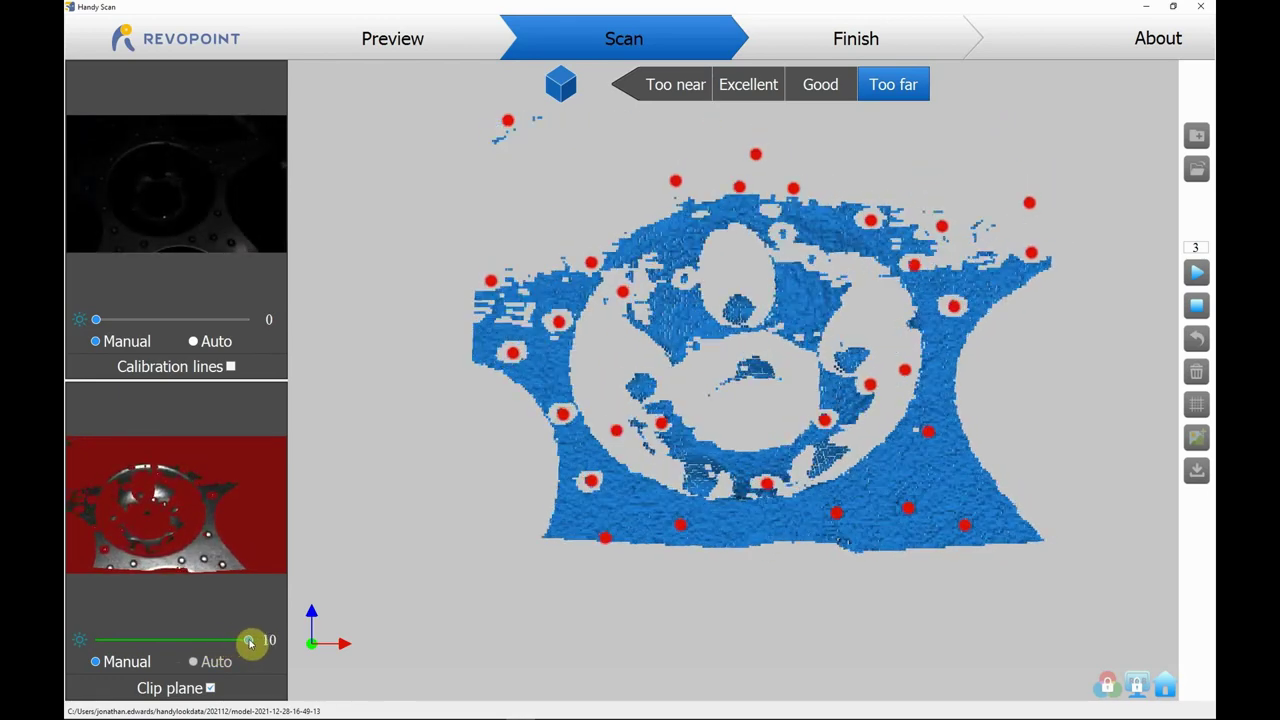
pyautogui.click(1197, 276)
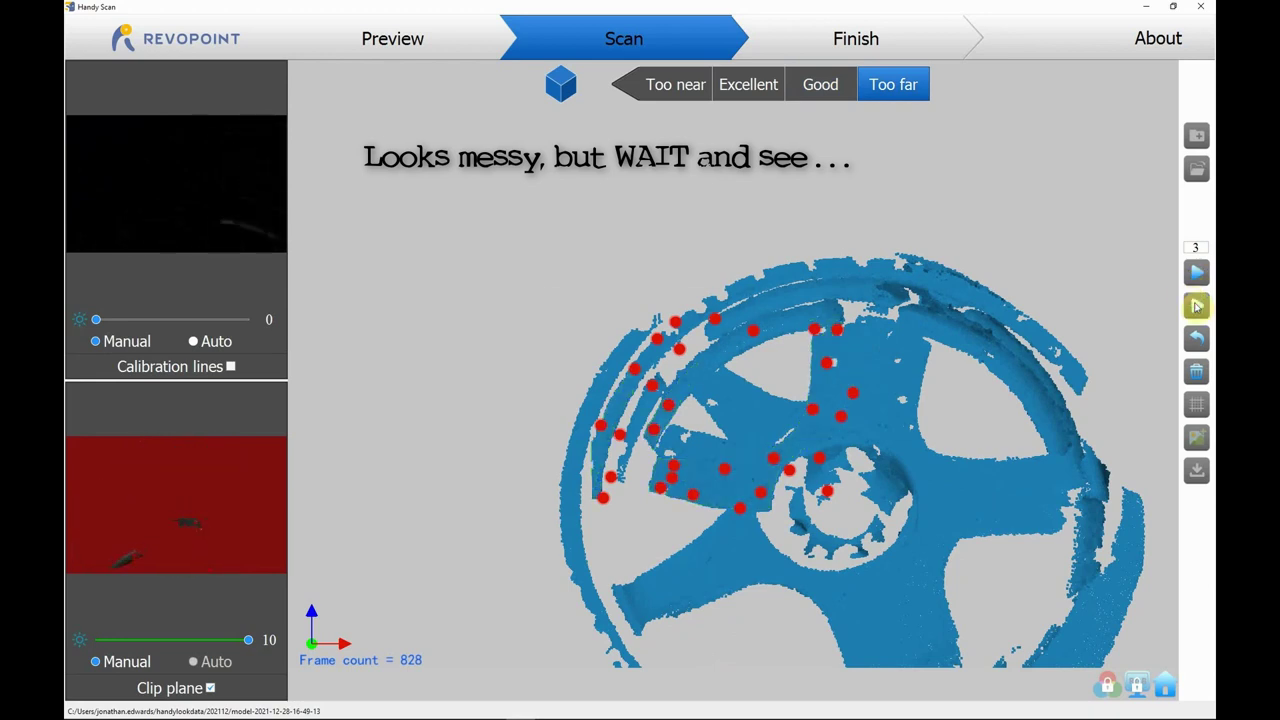
# Step: Stop the wheel-face scan once the spokes and hub are captured
pyautogui.click(1197, 306)
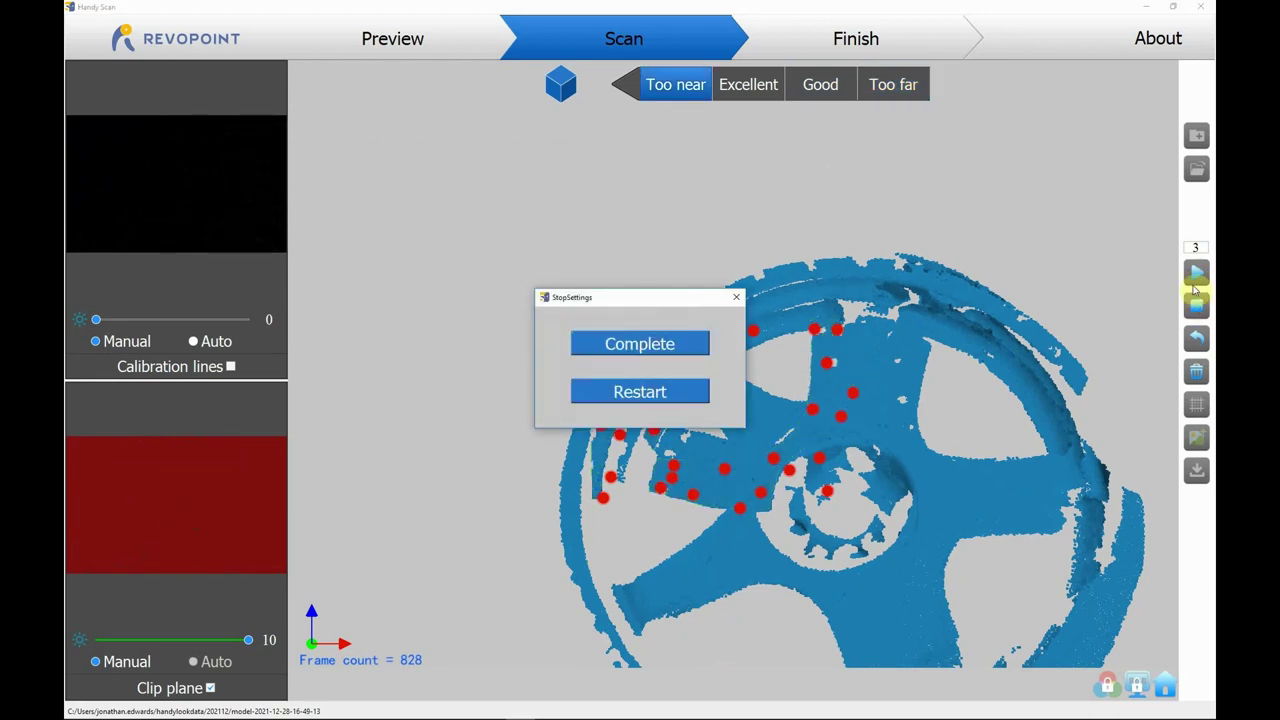
# Step: Complete the wheel-face scan to fuse it, then rotate the point cloud to inspect it
pyautogui.click(662, 344)
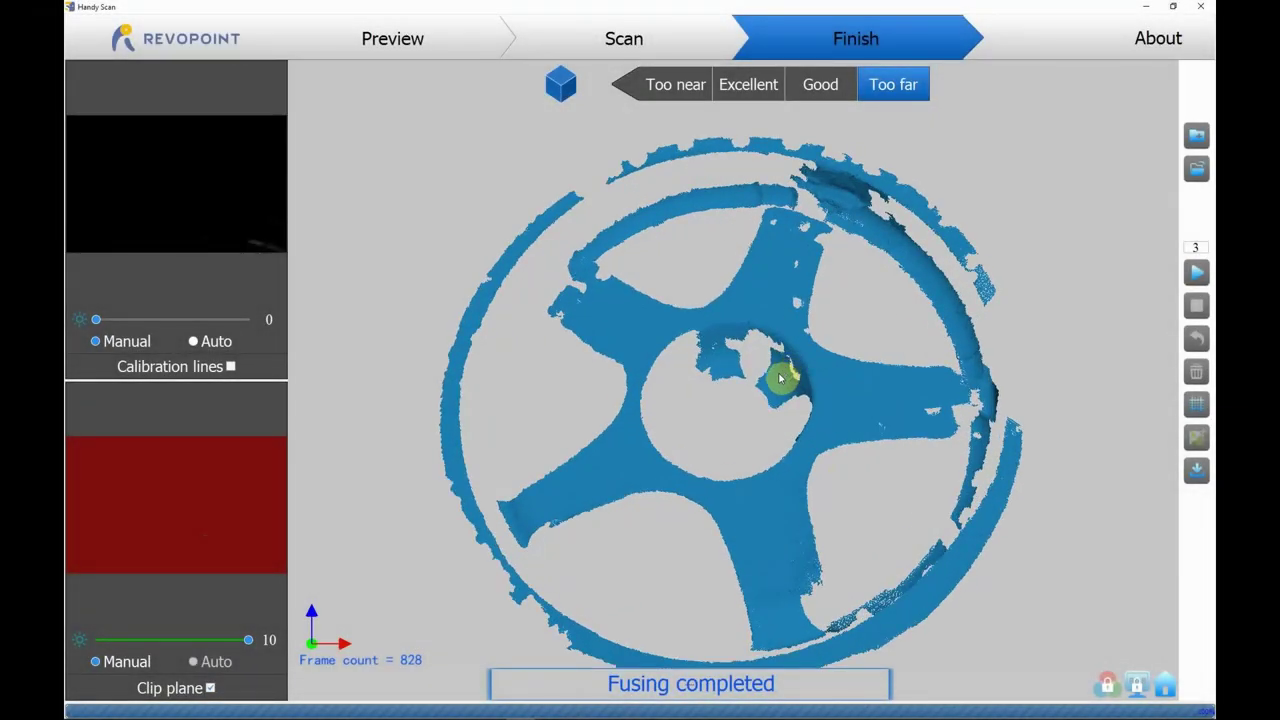
pyautogui.moveTo(762, 427)
pyautogui.mouseDown()
pyautogui.moveTo(908, 320)
pyautogui.moveTo(996, 348)
pyautogui.mouseUp()
pyautogui.moveTo(893, 346)
pyautogui.mouseDown()
pyautogui.moveTo(469, 383)
pyautogui.moveTo(637, 380)
pyautogui.moveTo(840, 409)
pyautogui.moveTo(912, 485)
pyautogui.moveTo(900, 403)
pyautogui.moveTo(803, 403)
pyautogui.mouseUp()
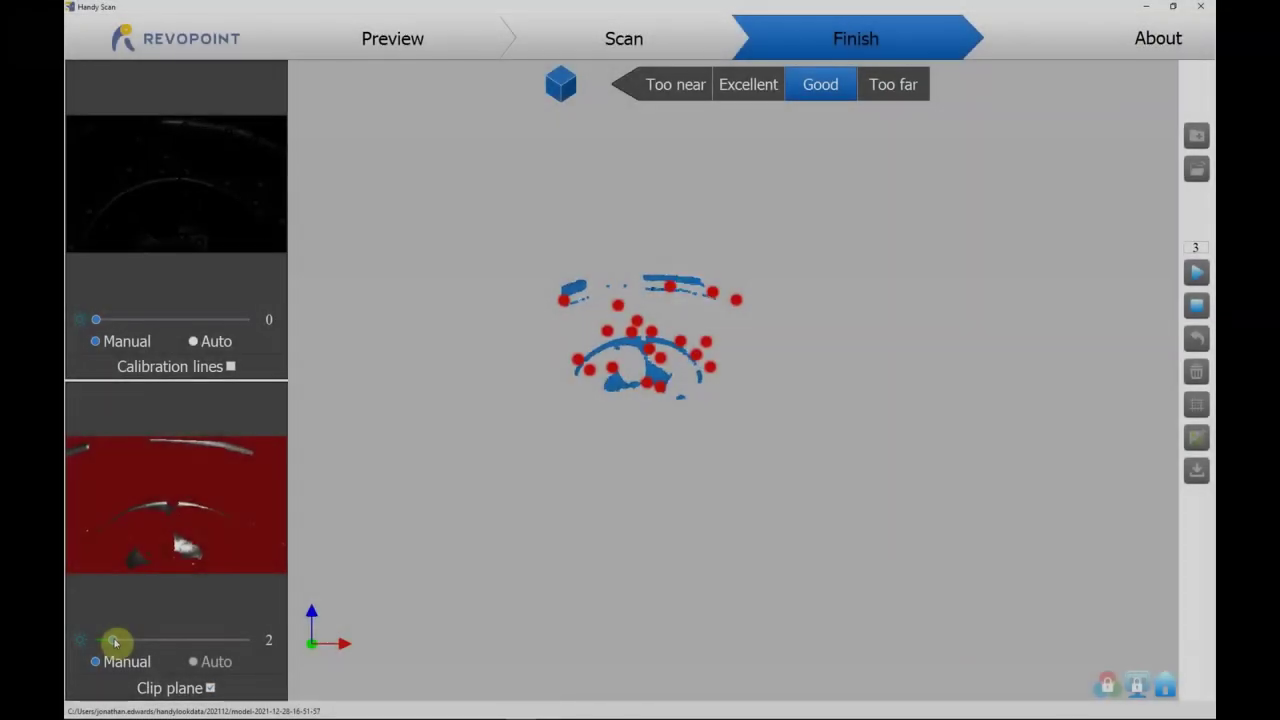
# Step: Scan the rim and one spoke at gain 10, then pause and stop
pyautogui.moveTo(113, 641); pyautogui.dragTo(146, 641)
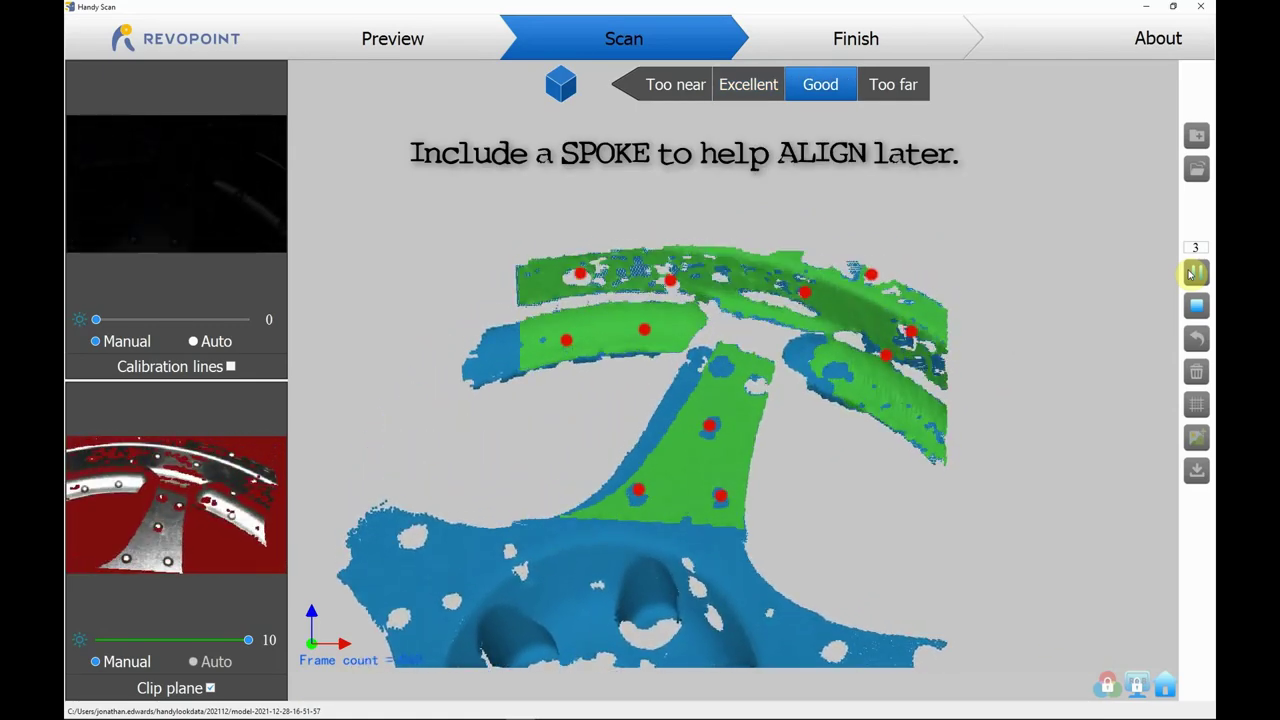
pyautogui.click(1193, 273)
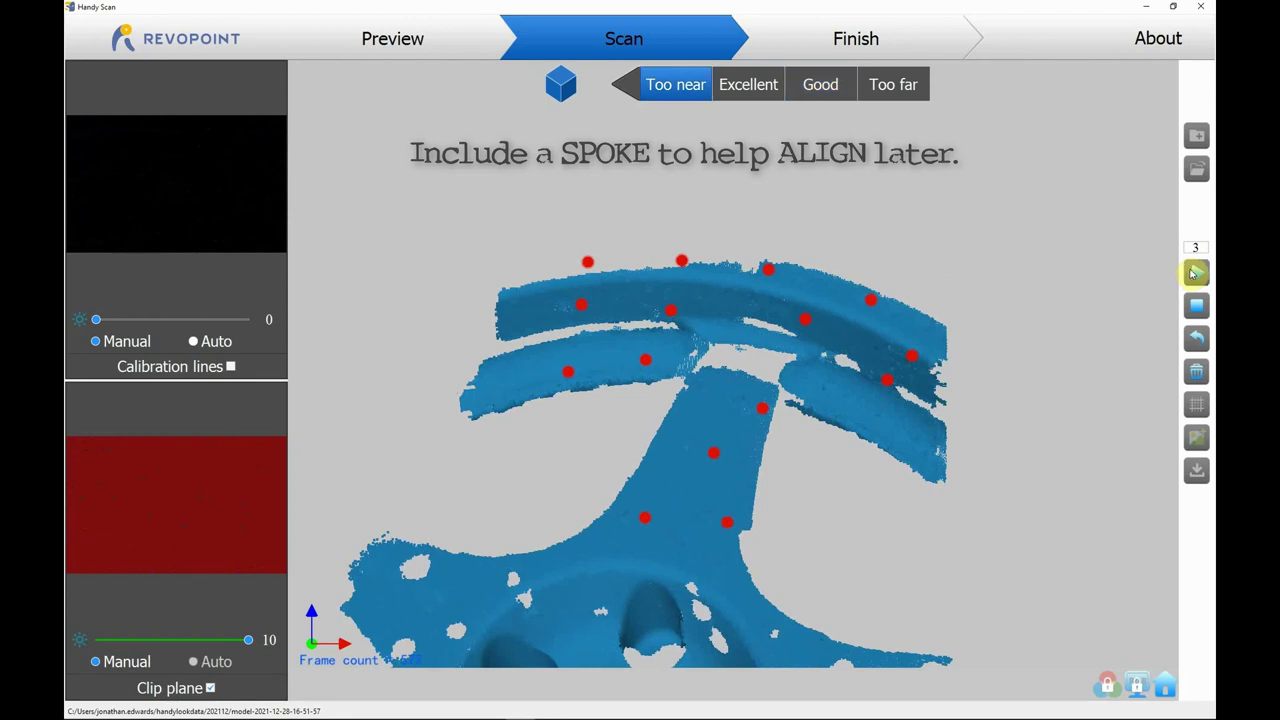
pyautogui.click(1197, 305)
# Step: Complete the rim-and-spoke scan and rotate the fused cloud round to a side view
pyautogui.click(649, 345)
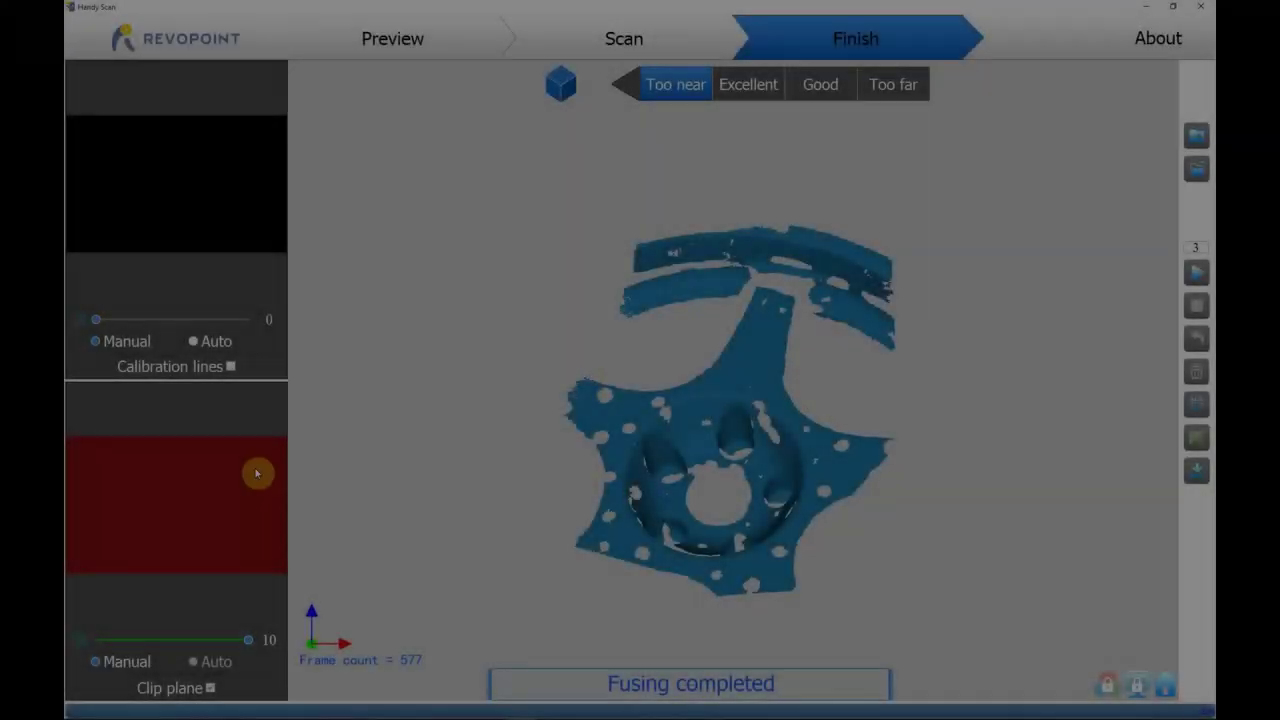
pyautogui.moveTo(811, 451)
pyautogui.mouseDown()
pyautogui.moveTo(797, 434)
pyautogui.moveTo(726, 417)
pyautogui.moveTo(777, 343)
pyautogui.moveTo(940, 357)
pyautogui.moveTo(842, 485)
pyautogui.moveTo(626, 491)
pyautogui.moveTo(737, 457)
pyautogui.moveTo(580, 451)
pyautogui.moveTo(690, 420)
pyautogui.mouseUp()
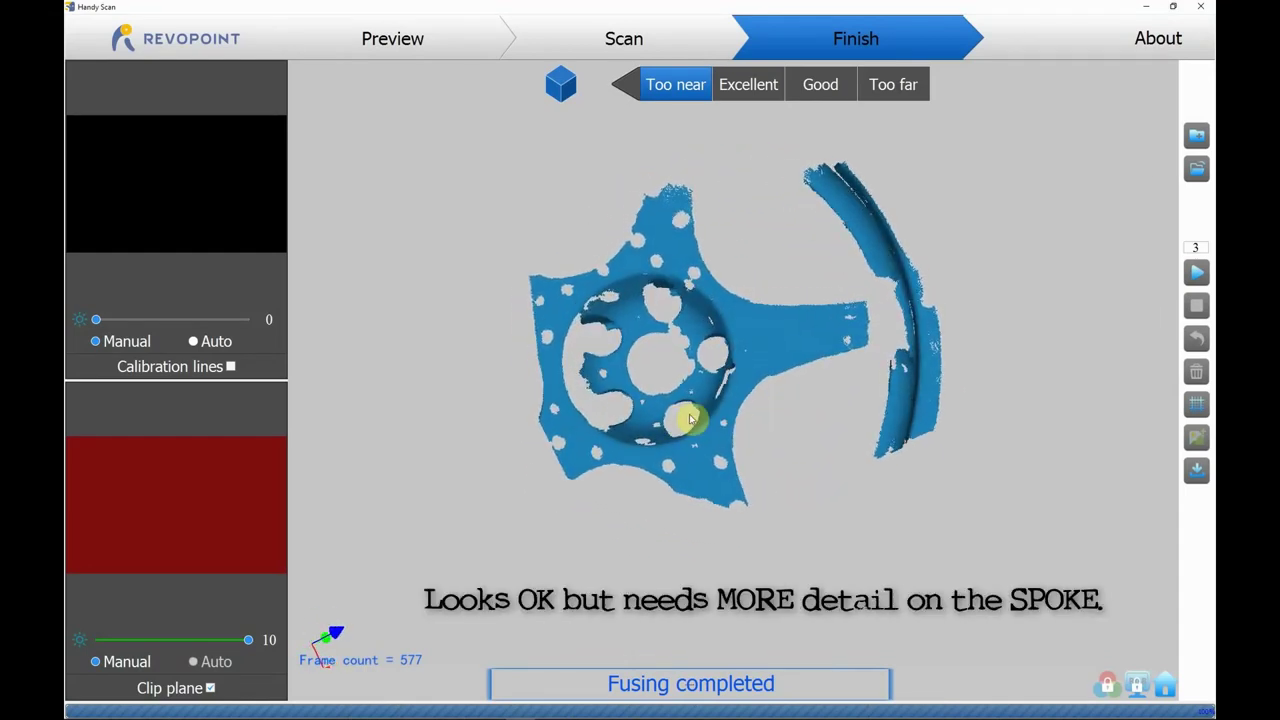
pyautogui.moveTo(611, 426)
pyautogui.mouseDown()
pyautogui.moveTo(900, 377)
pyautogui.moveTo(869, 397)
pyautogui.moveTo(927, 428)
pyautogui.moveTo(633, 288)
pyautogui.mouseUp()
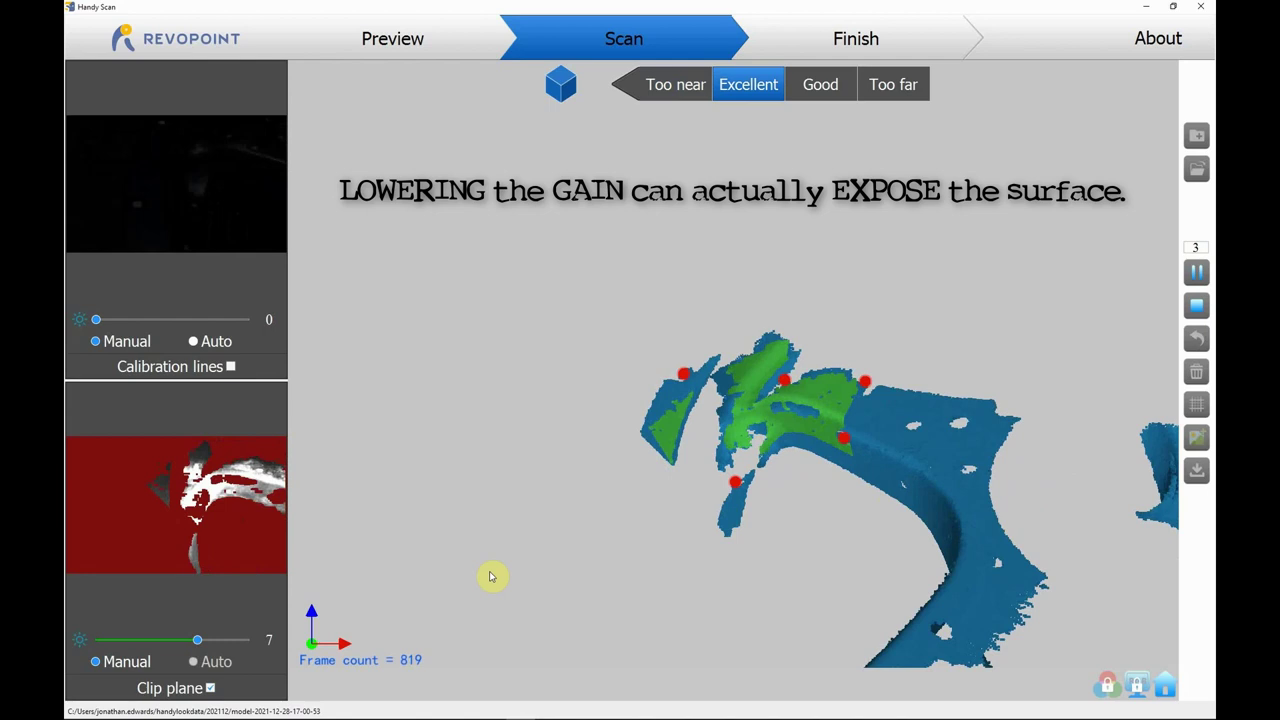
# Step: Lower the gain to 4 while scanning the spoke, then pause the scan
pyautogui.moveTo(196, 640); pyautogui.dragTo(145, 641)
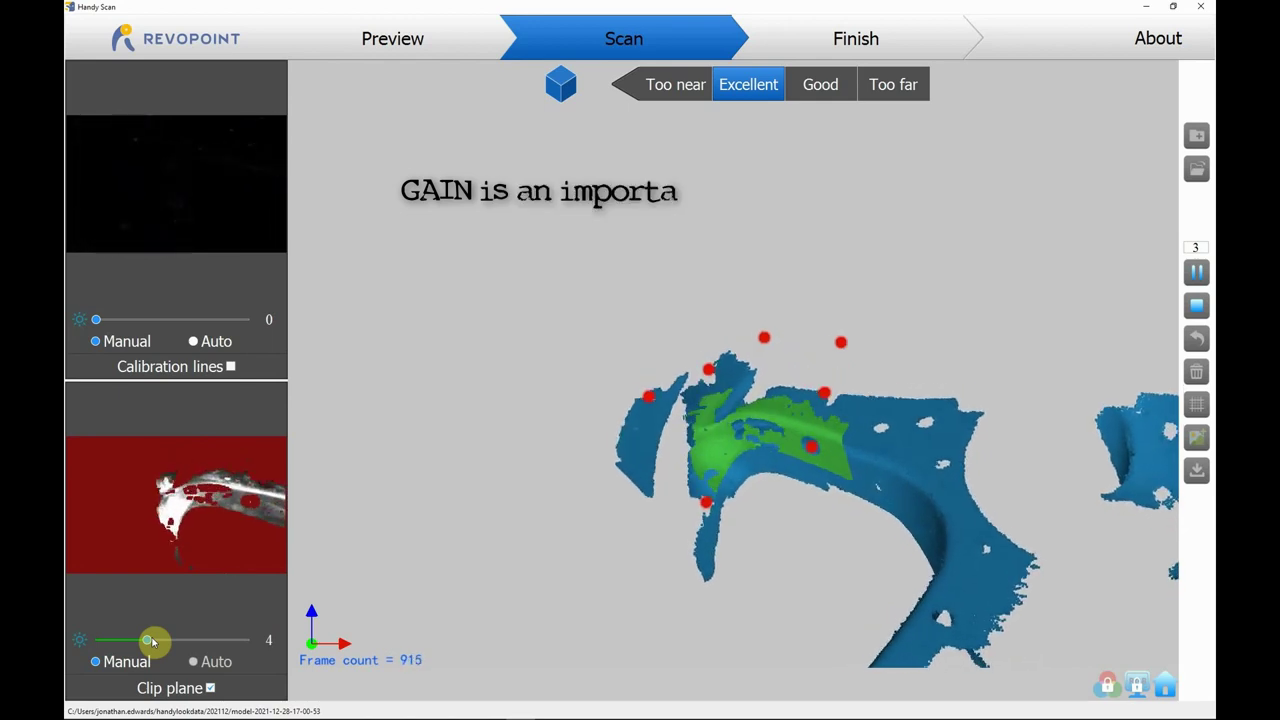
pyautogui.click(1199, 284)
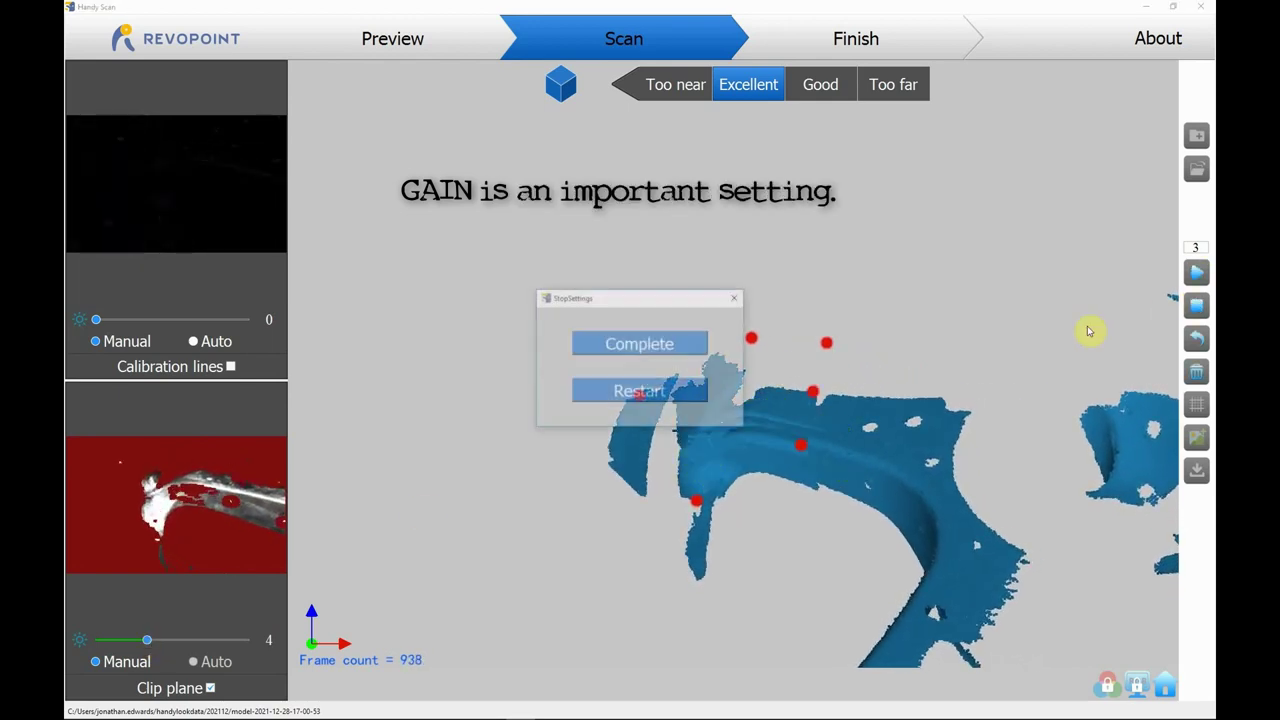
# Step: Complete the spoke scan so its point cloud is fused
pyautogui.click(652, 344)
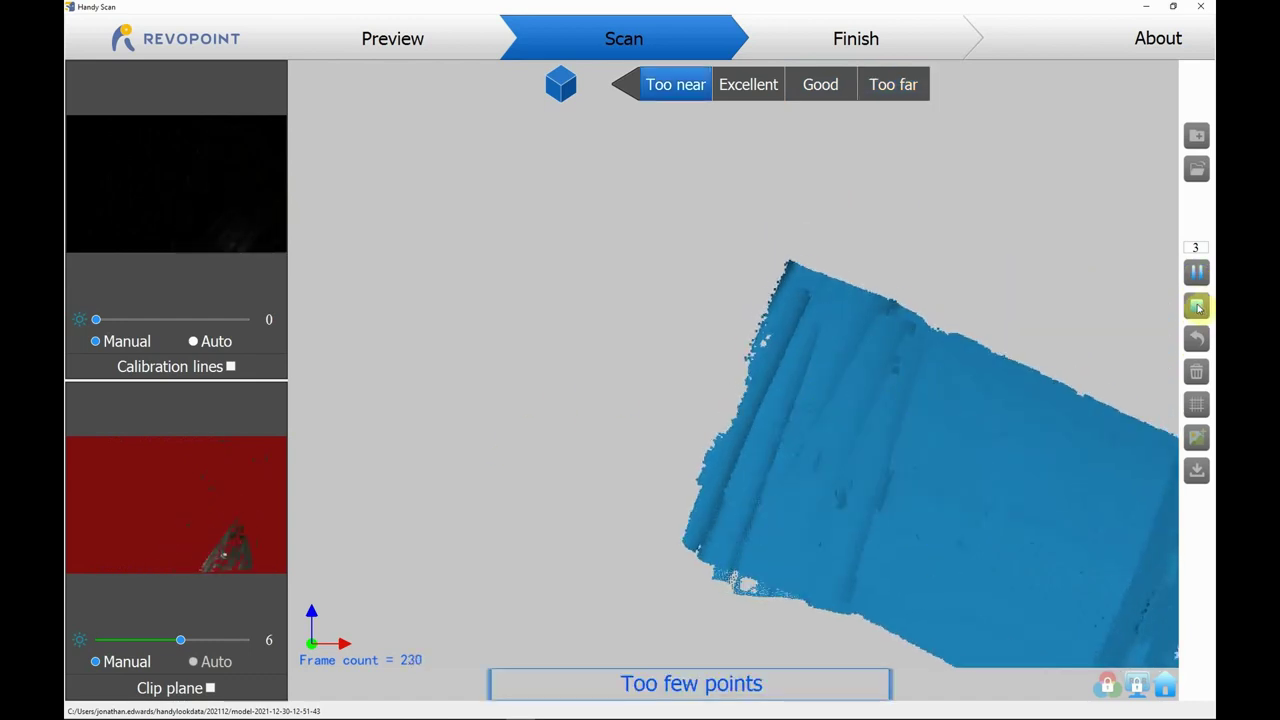
# Step: Stop and complete the 234-frame panel-section scan, then orbit the fused cloud to a diagonal view
pyautogui.click(1199, 307)
pyautogui.click(703, 346)
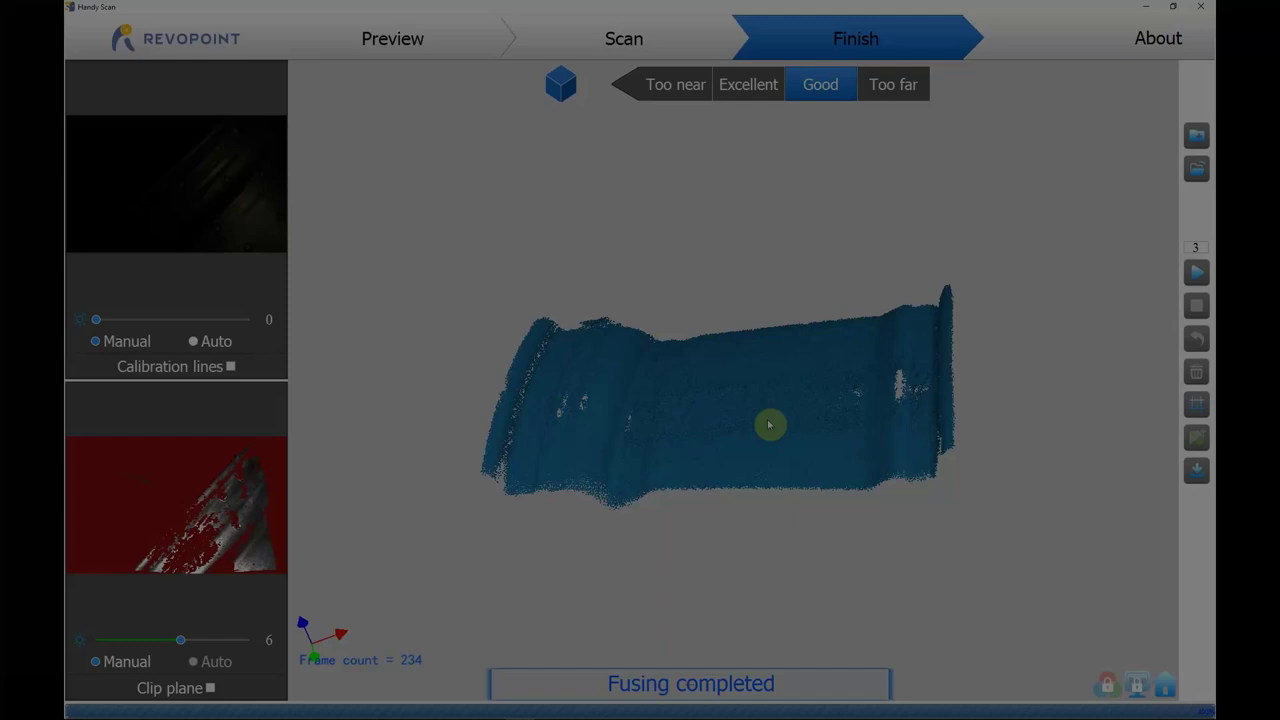
pyautogui.moveTo(769, 425)
pyautogui.mouseDown()
pyautogui.moveTo(812, 392)
pyautogui.moveTo(784, 392)
pyautogui.moveTo(846, 314)
pyautogui.mouseUp()
pyautogui.moveTo(757, 351)
pyautogui.mouseDown()
pyautogui.moveTo(686, 374)
pyautogui.moveTo(731, 420)
pyautogui.moveTo(849, 489)
pyautogui.moveTo(877, 567)
pyautogui.moveTo(691, 586)
pyautogui.moveTo(543, 523)
pyautogui.moveTo(578, 461)
pyautogui.mouseUp()
pyautogui.moveTo(725, 365)
pyautogui.mouseDown()
pyautogui.moveTo(714, 383)
pyautogui.moveTo(737, 360)
pyautogui.moveTo(712, 345)
pyautogui.moveTo(706, 397)
pyautogui.moveTo(729, 391)
pyautogui.moveTo(980, 519)
pyautogui.moveTo(874, 511)
pyautogui.moveTo(763, 460)
pyautogui.moveTo(914, 551)
pyautogui.moveTo(894, 591)
pyautogui.moveTo(946, 574)
pyautogui.moveTo(996, 404)
pyautogui.mouseUp()
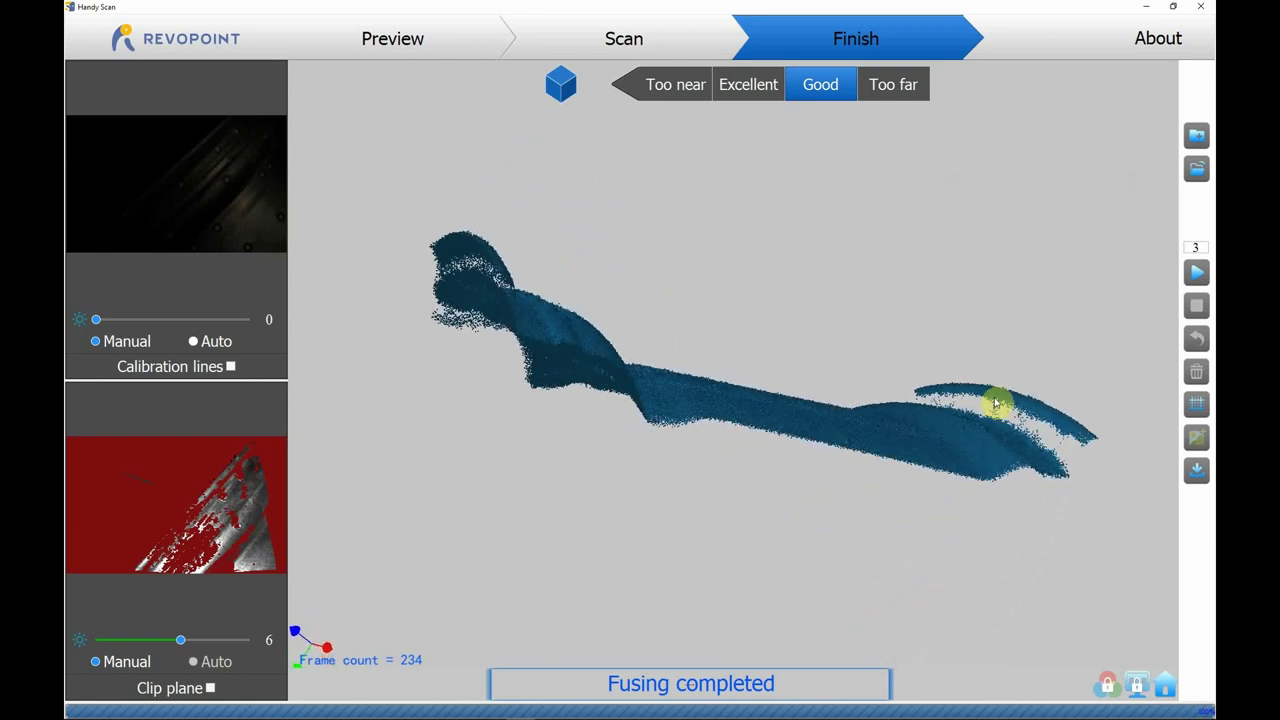
pyautogui.moveTo(826, 393)
pyautogui.mouseDown()
pyautogui.moveTo(669, 466)
pyautogui.moveTo(643, 446)
pyautogui.moveTo(1008, 409)
pyautogui.mouseUp()
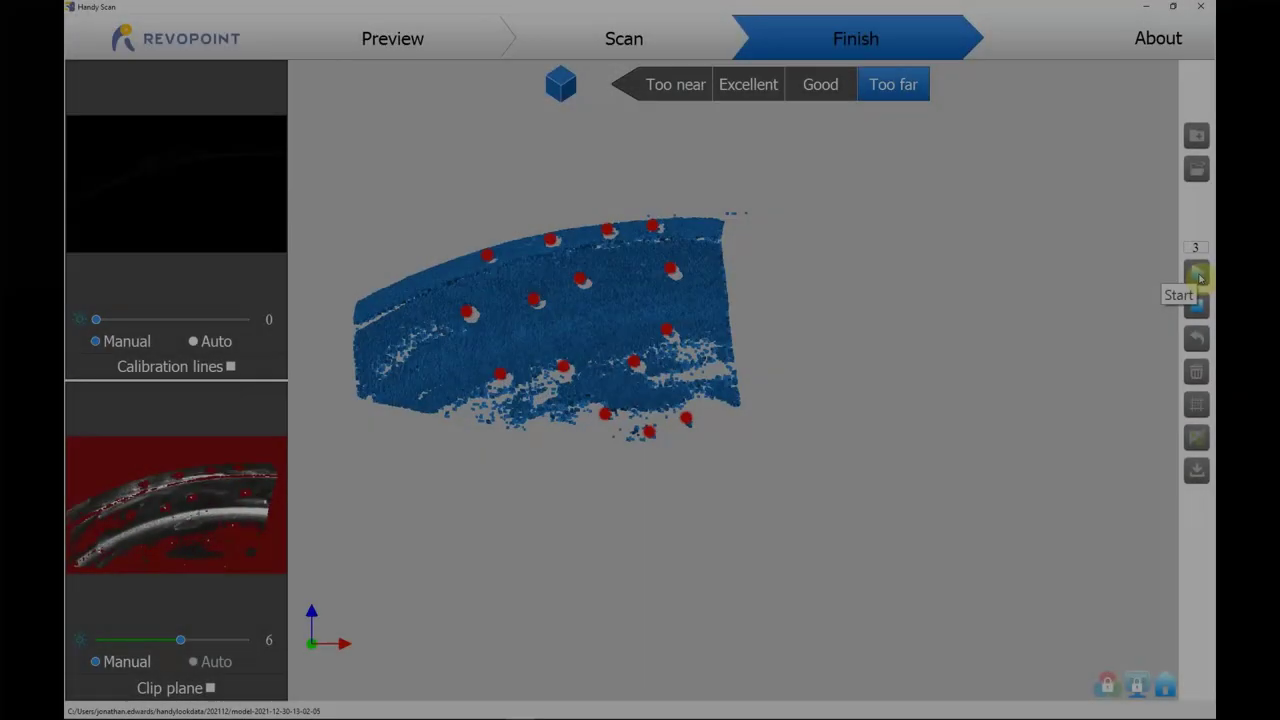
# Step: Scan the hub, a spoke and the rim, pausing with Space when tracking is lost
pyautogui.click(1198, 274)
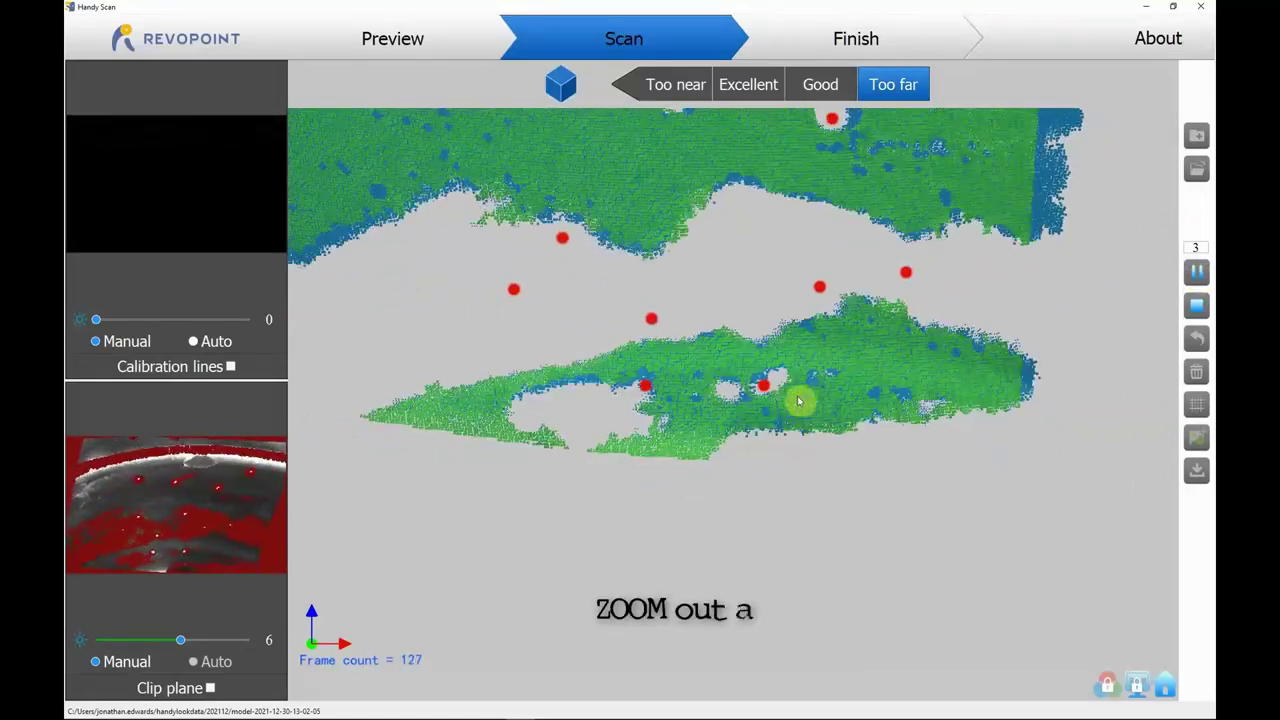
pyautogui.scroll(-3, 790, 403)
pyautogui.scroll(-3, 786, 404)
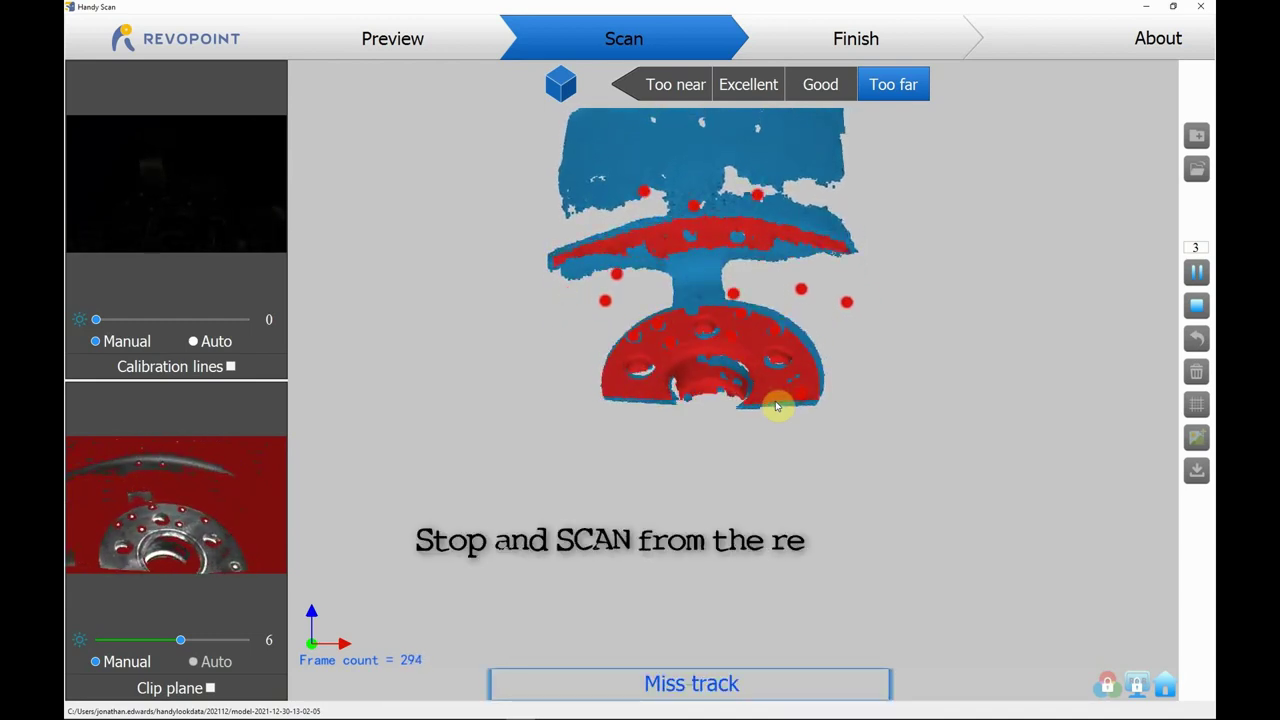
pyautogui.press('space')
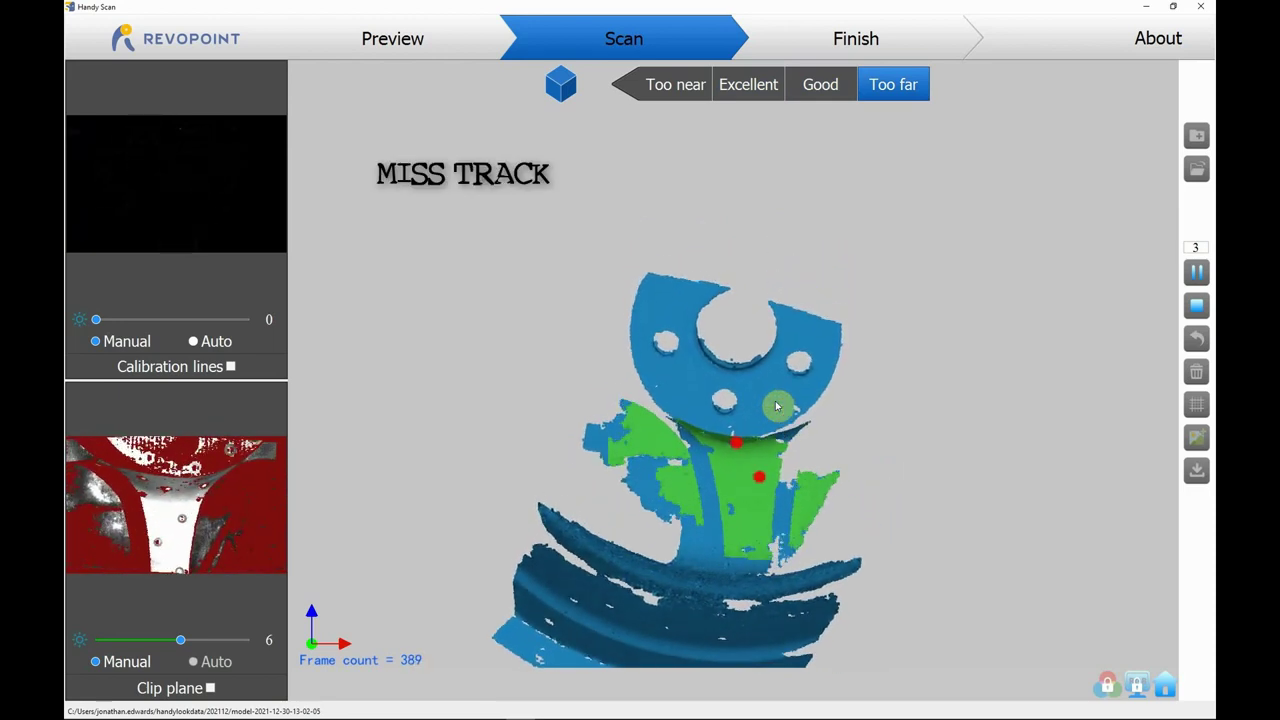
# Step: Pause at 404 frames and undo three rounds of patches, leaving the hub flange and rim strip
pyautogui.press('space')
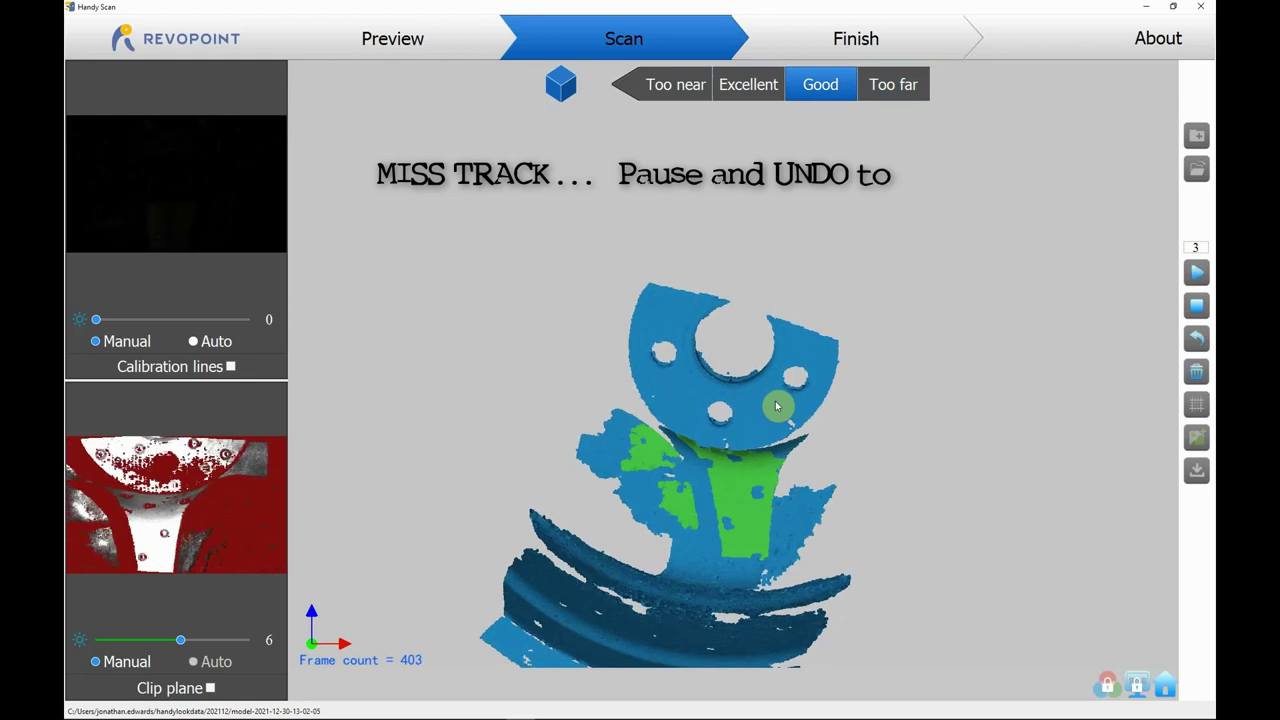
pyautogui.click(1196, 339)
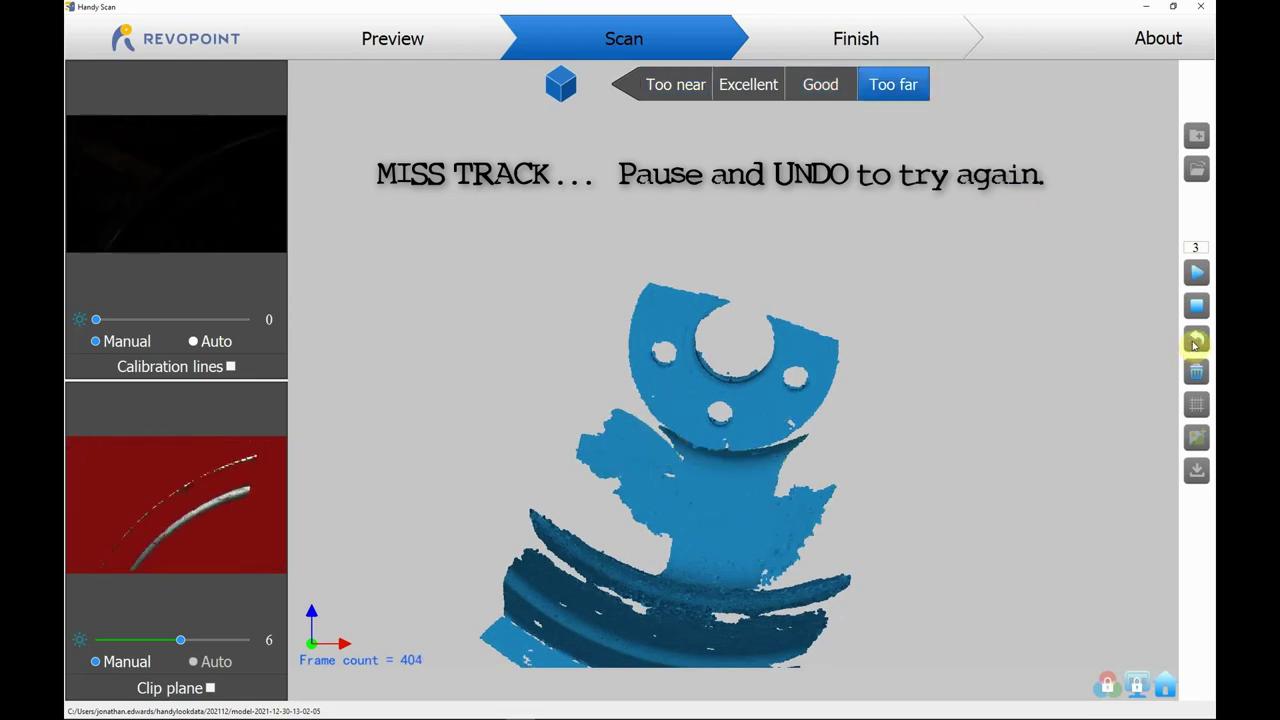
pyautogui.moveTo(866, 467)
pyautogui.mouseDown()
pyautogui.moveTo(857, 334)
pyautogui.moveTo(980, 346)
pyautogui.moveTo(920, 458)
pyautogui.moveTo(1138, 393)
pyautogui.mouseUp()
pyautogui.click(1194, 341)
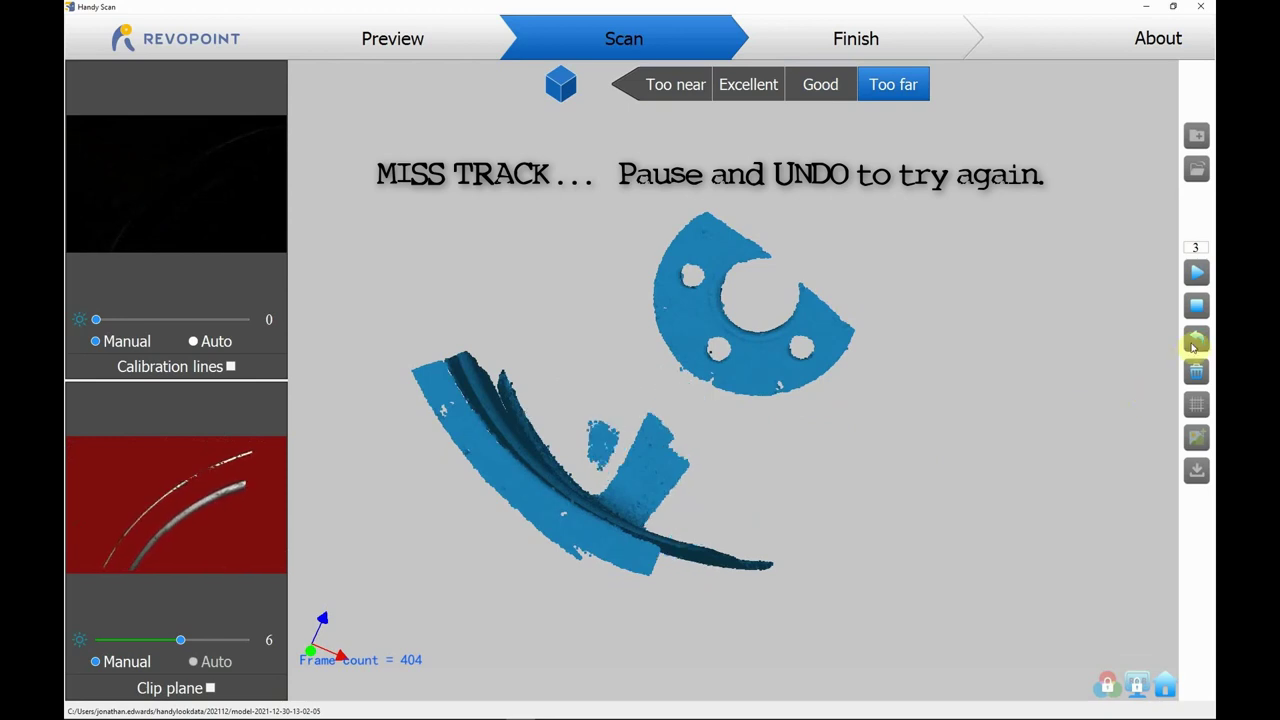
pyautogui.click(1194, 341)
pyautogui.moveTo(1143, 363)
pyautogui.mouseDown()
pyautogui.moveTo(934, 431)
pyautogui.moveTo(809, 449)
pyautogui.moveTo(817, 442)
pyautogui.mouseUp()
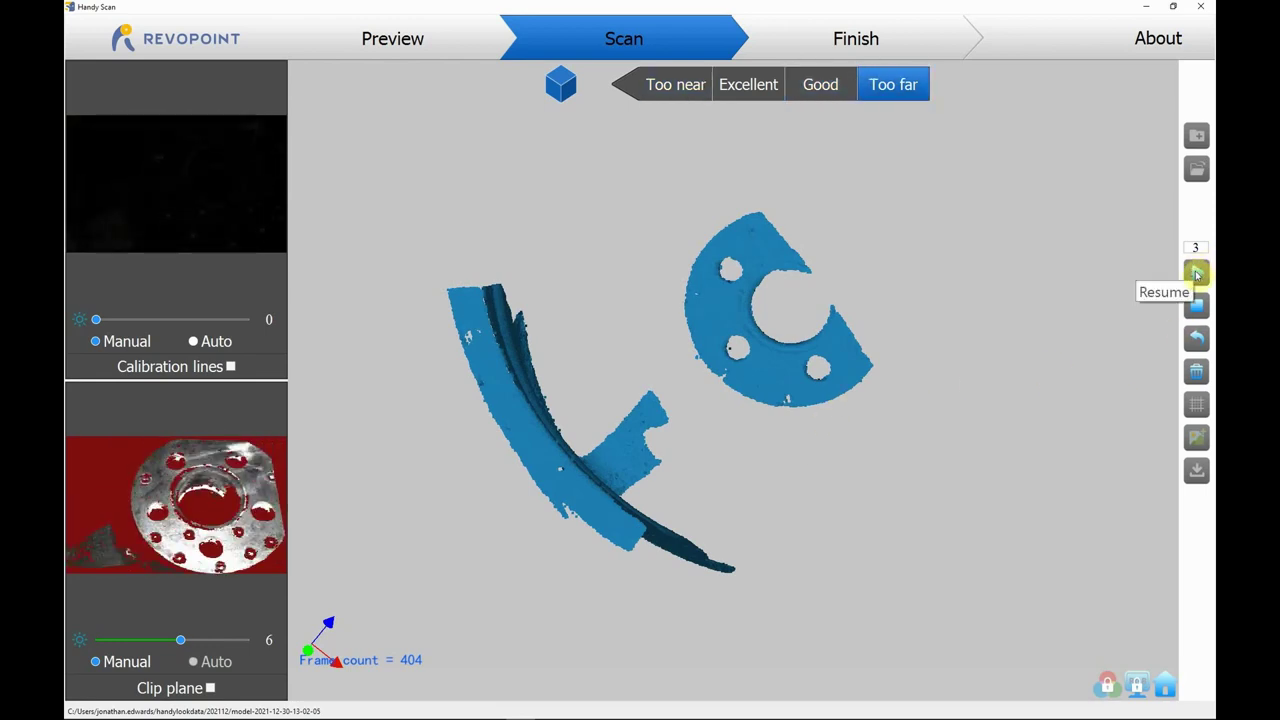
# Step: Resume the wheel scan with depth camera brightness at 5, then stop and complete it at 873 frames
pyautogui.click(1197, 273)
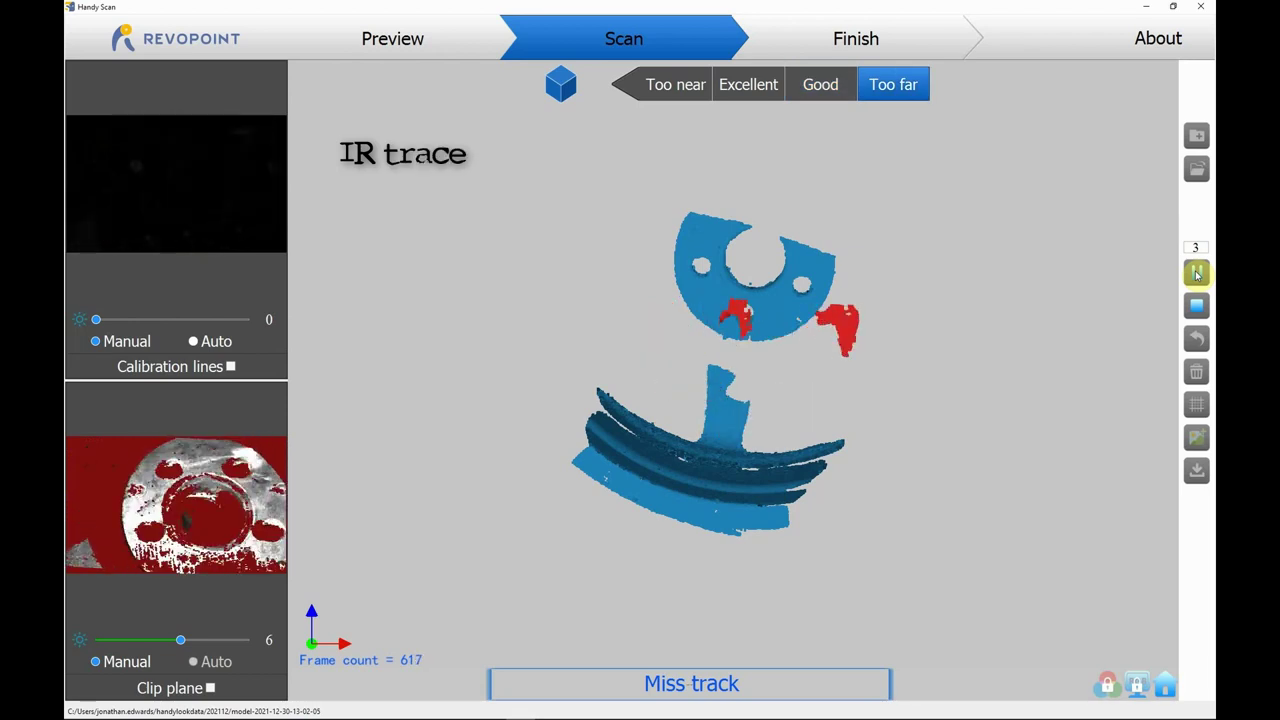
pyautogui.moveTo(175, 635); pyautogui.dragTo(148, 643)
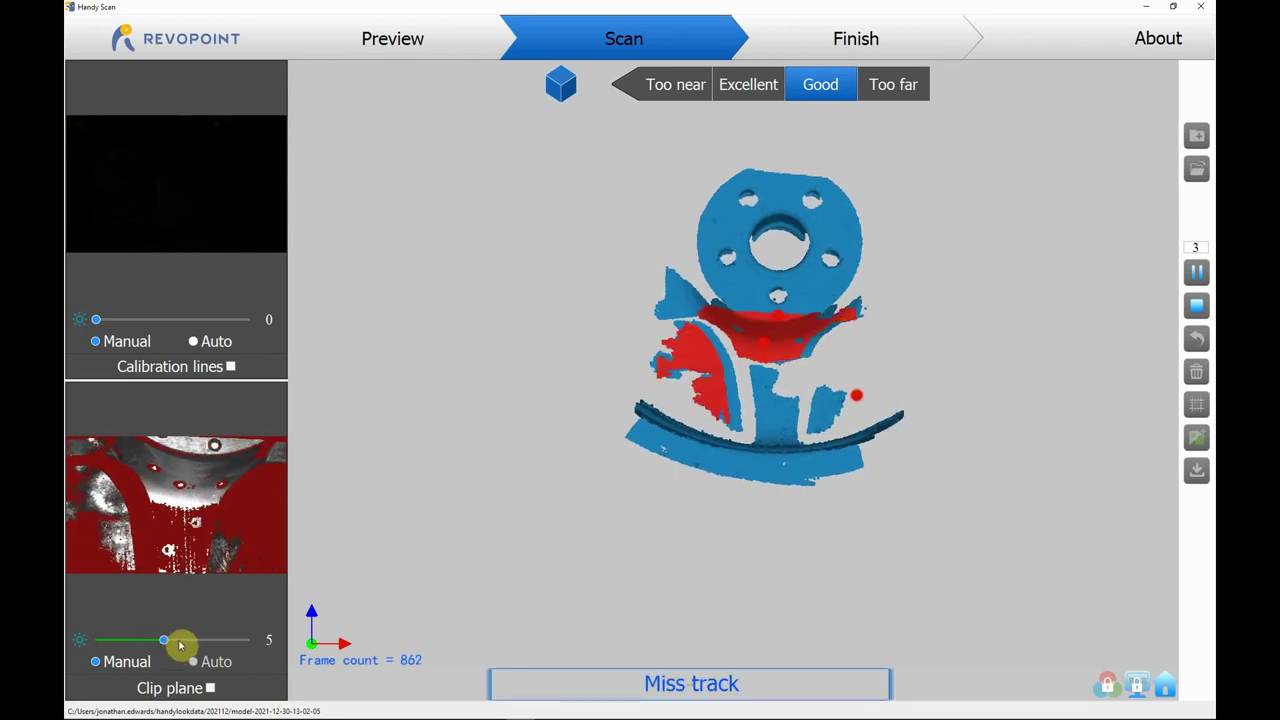
pyautogui.moveTo(866, 440)
pyautogui.mouseDown()
pyautogui.moveTo(808, 394)
pyautogui.moveTo(471, 466)
pyautogui.moveTo(628, 414)
pyautogui.moveTo(471, 349)
pyautogui.moveTo(817, 423)
pyautogui.moveTo(926, 594)
pyautogui.moveTo(892, 535)
pyautogui.moveTo(700, 494)
pyautogui.moveTo(509, 480)
pyautogui.moveTo(640, 449)
pyautogui.moveTo(632, 363)
pyautogui.moveTo(849, 257)
pyautogui.moveTo(843, 243)
pyautogui.moveTo(749, 480)
pyautogui.moveTo(900, 420)
pyautogui.mouseUp()
pyautogui.press('s')
pyautogui.click(1197, 306)
pyautogui.click(672, 340)
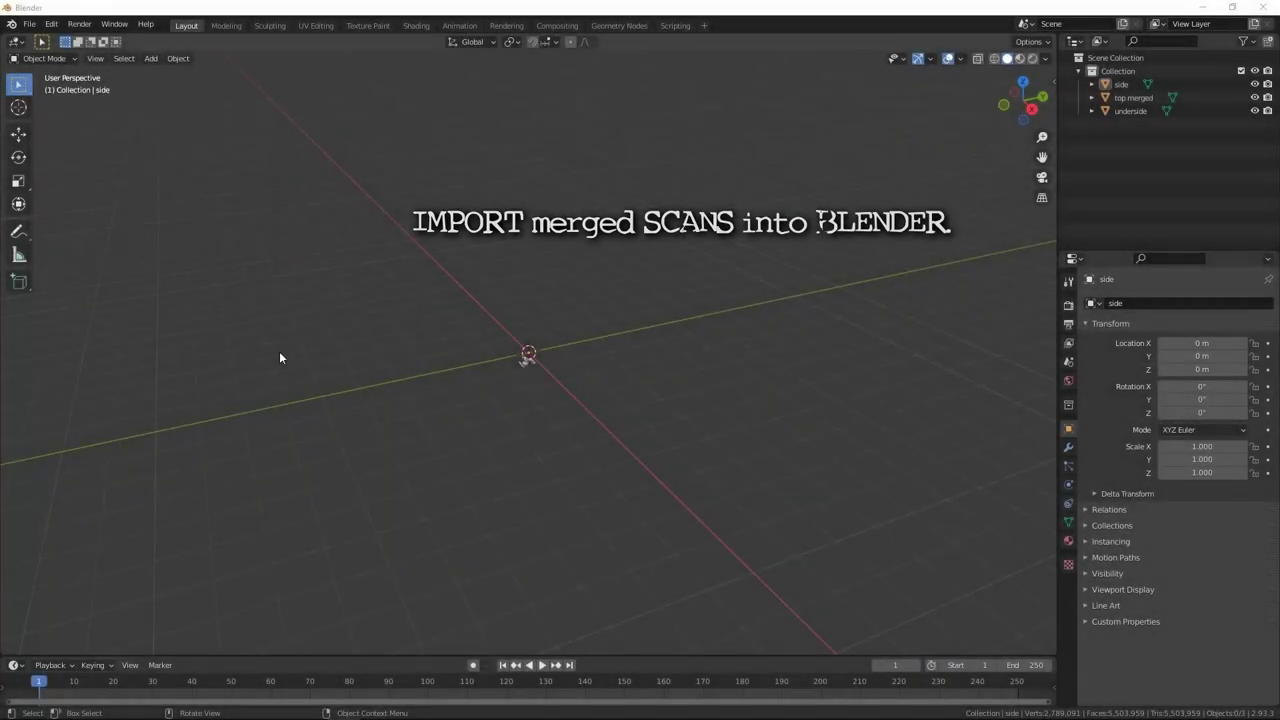
# Step: Add a cylinder mesh at the scene origin next to the wheel scans
pyautogui.moveTo(348, 413)
pyautogui.mouseDown(button='middle')
pyautogui.moveTo(392, 454)
pyautogui.moveTo(302, 475)
pyautogui.moveTo(414, 493)
pyautogui.moveTo(1047, 90)
pyautogui.mouseUp(button='middle')
pyautogui.click(150, 58)
pyautogui.moveTo(169, 74)
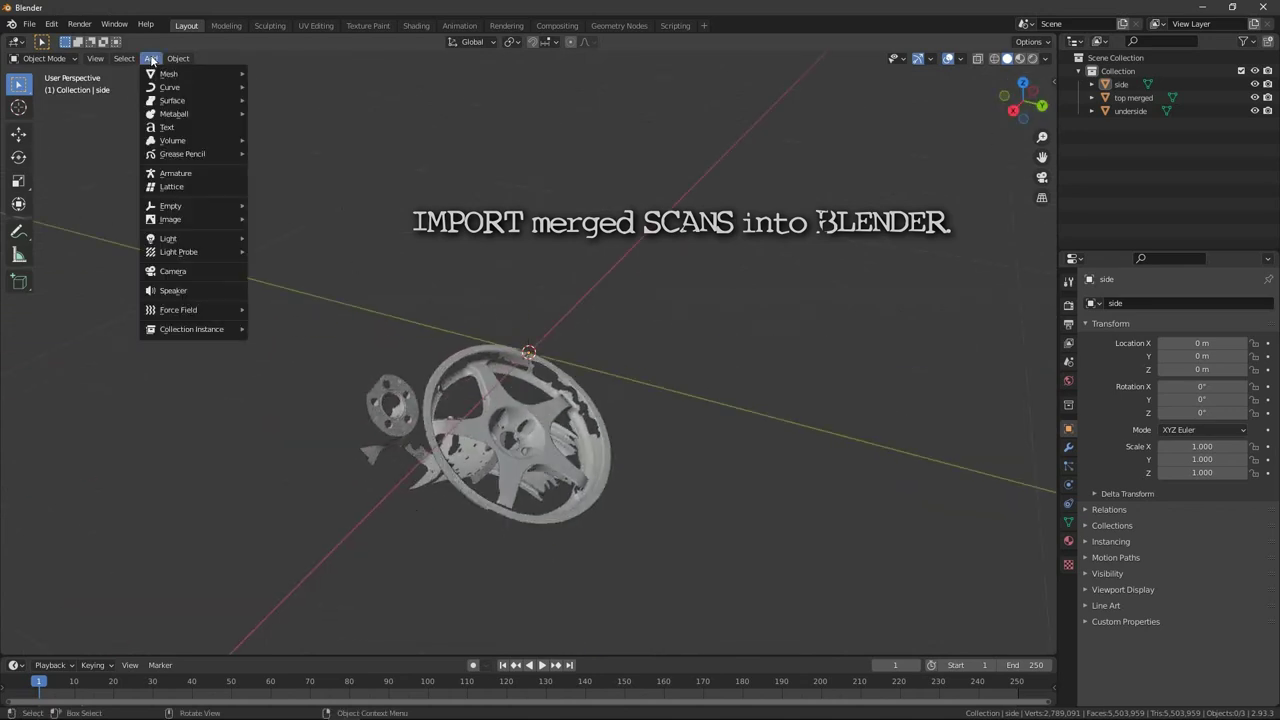
pyautogui.click(272, 139)
pyautogui.write('496/2mm')
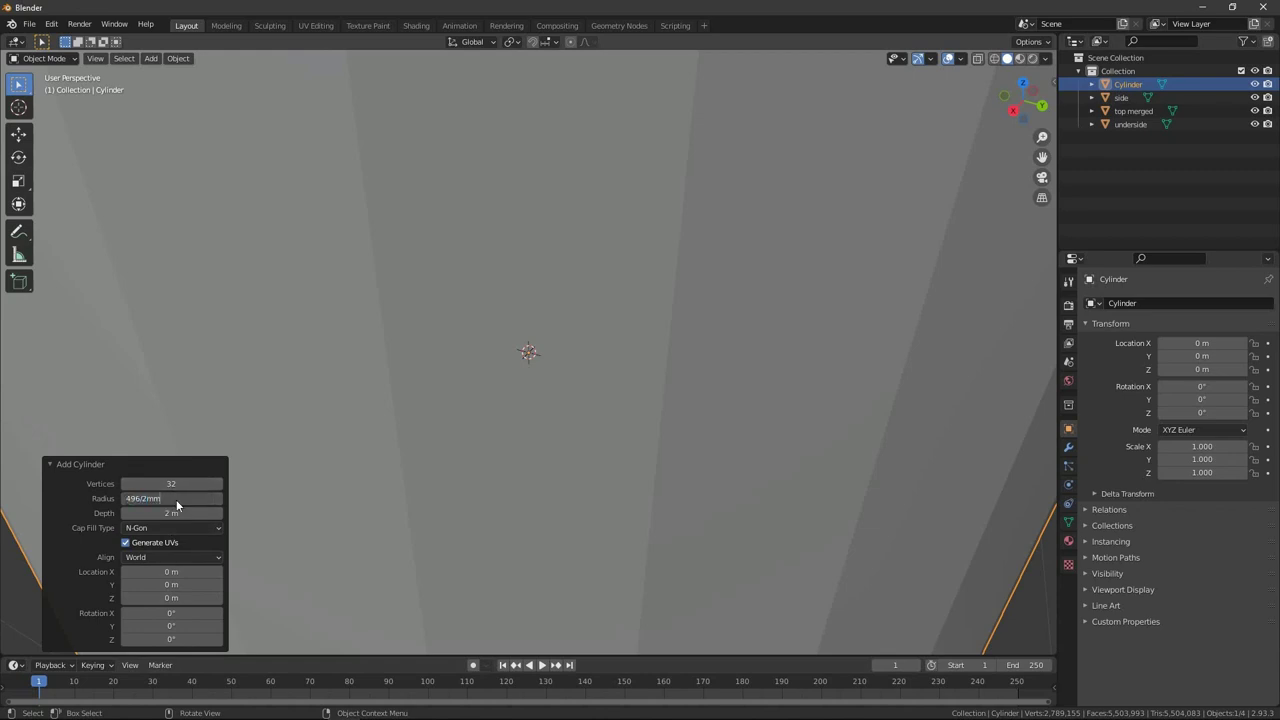
# Step: Give the cylinder radius 0.248 m (496/2mm), depth 0.274 m and 64 vertices
pyautogui.press('Return')
pyautogui.click(171, 513)
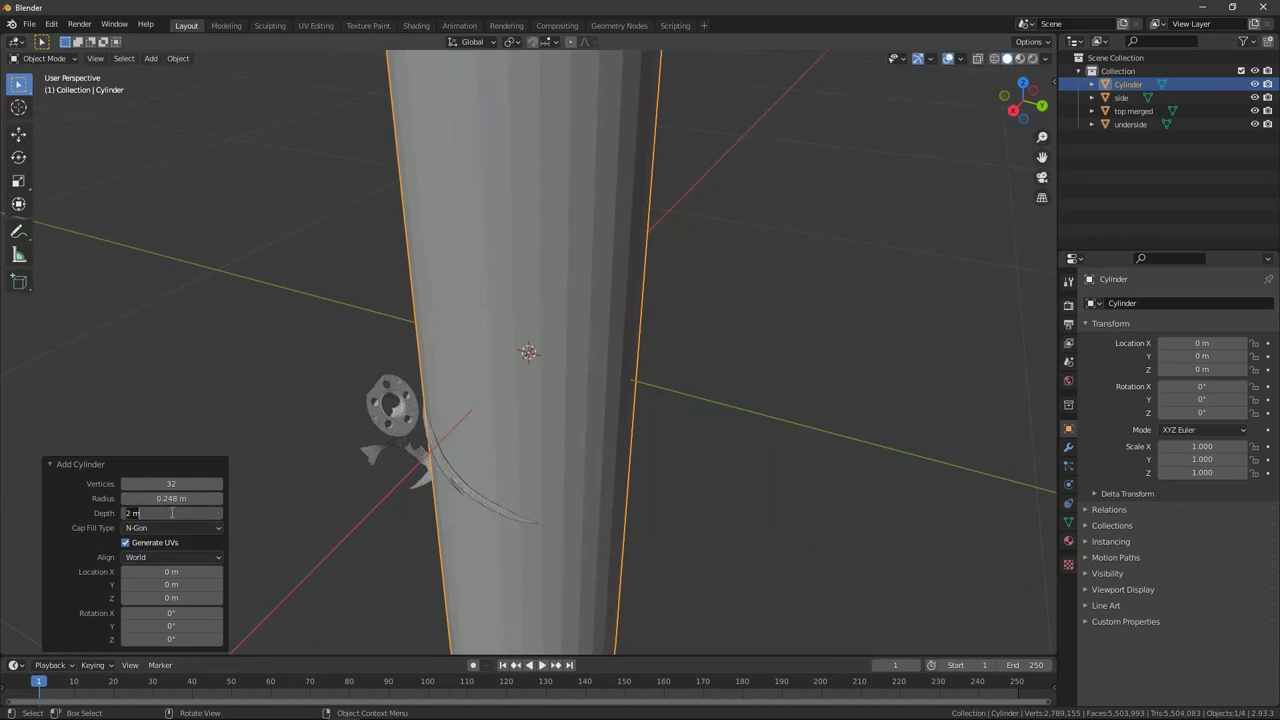
pyautogui.press('Return')
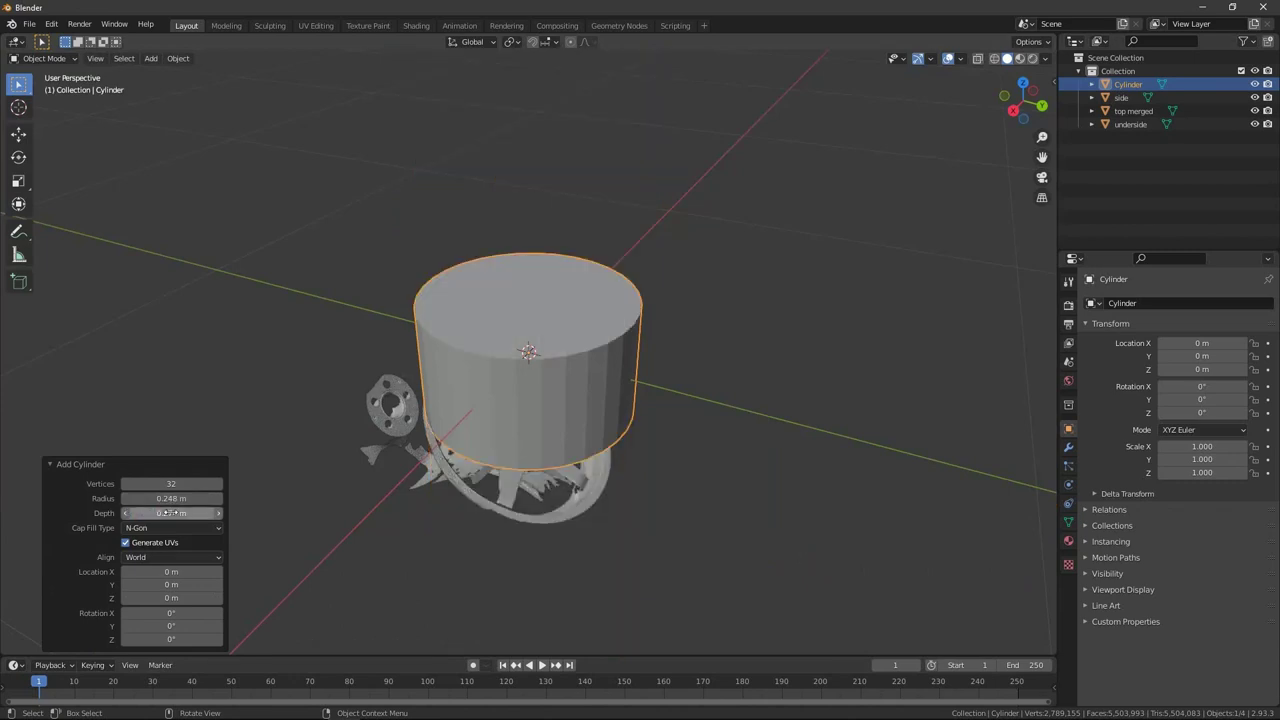
pyautogui.click(184, 484)
pyautogui.write('64')
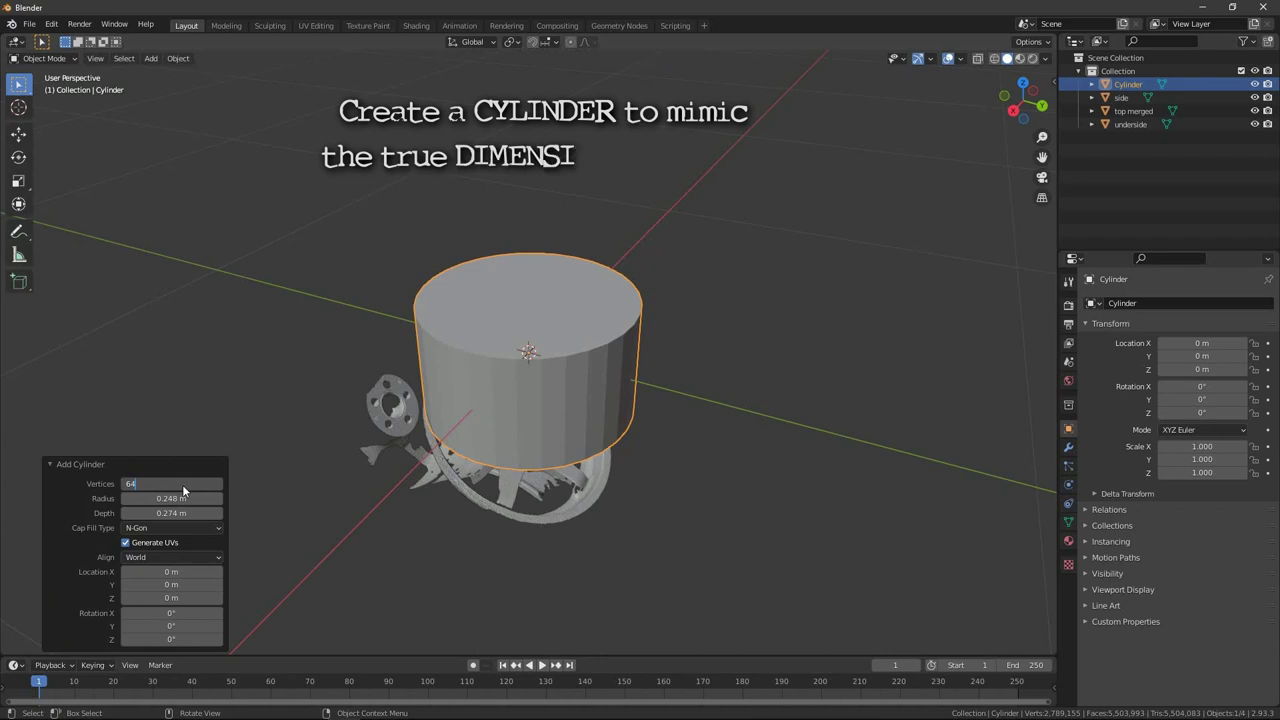
pyautogui.click(343, 266)
# Step: Raise the cylinder vertically in Right view
pyautogui.click(578, 316)
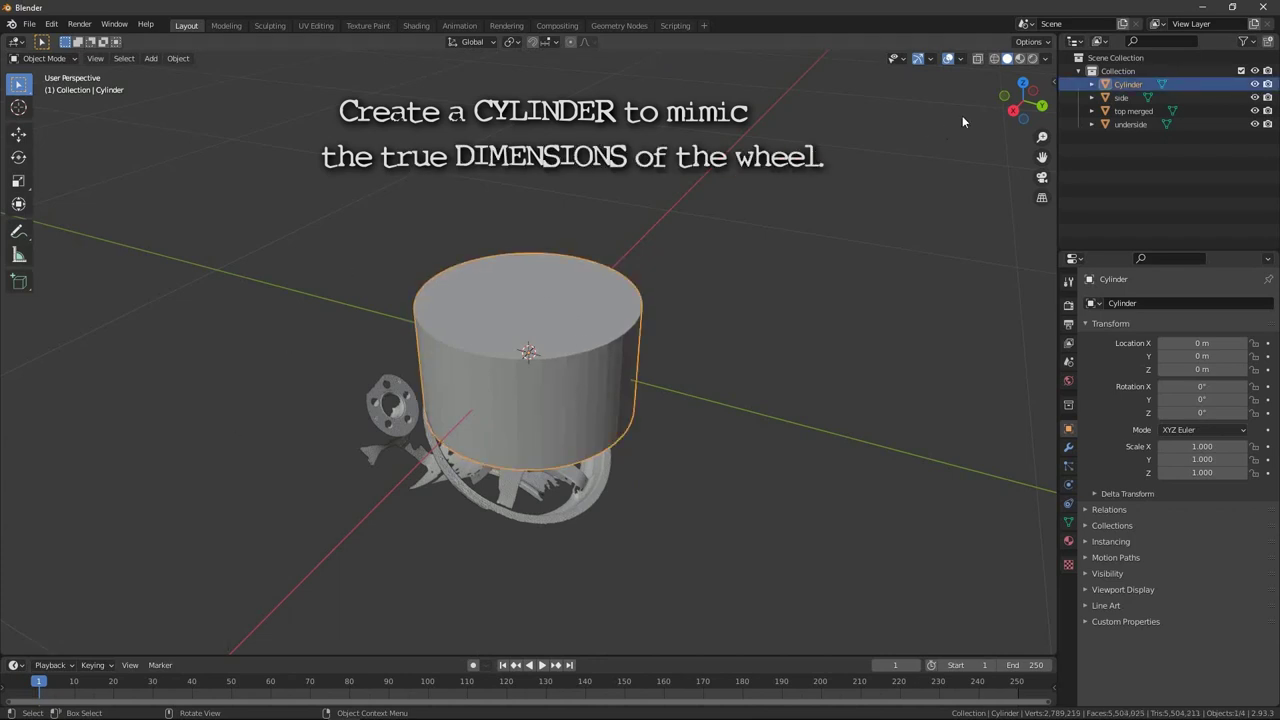
pyautogui.click(1014, 110)
pyautogui.scroll(2, 502, 336)
pyautogui.press('g')
pyautogui.press('z')
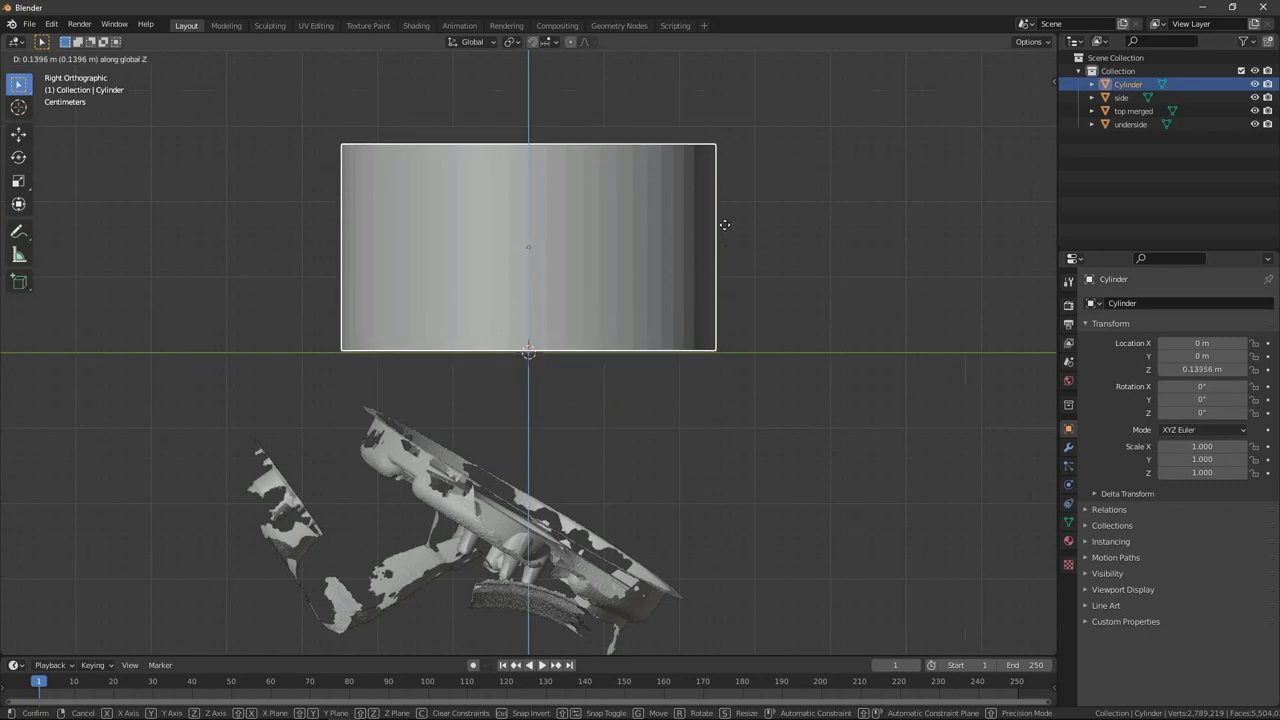
pyautogui.click(721, 216)
# Step: Set the cylinder's Location Z to 0.137 m so its base rests on the ground plane
pyautogui.press('n')
pyautogui.write('0.274/2')
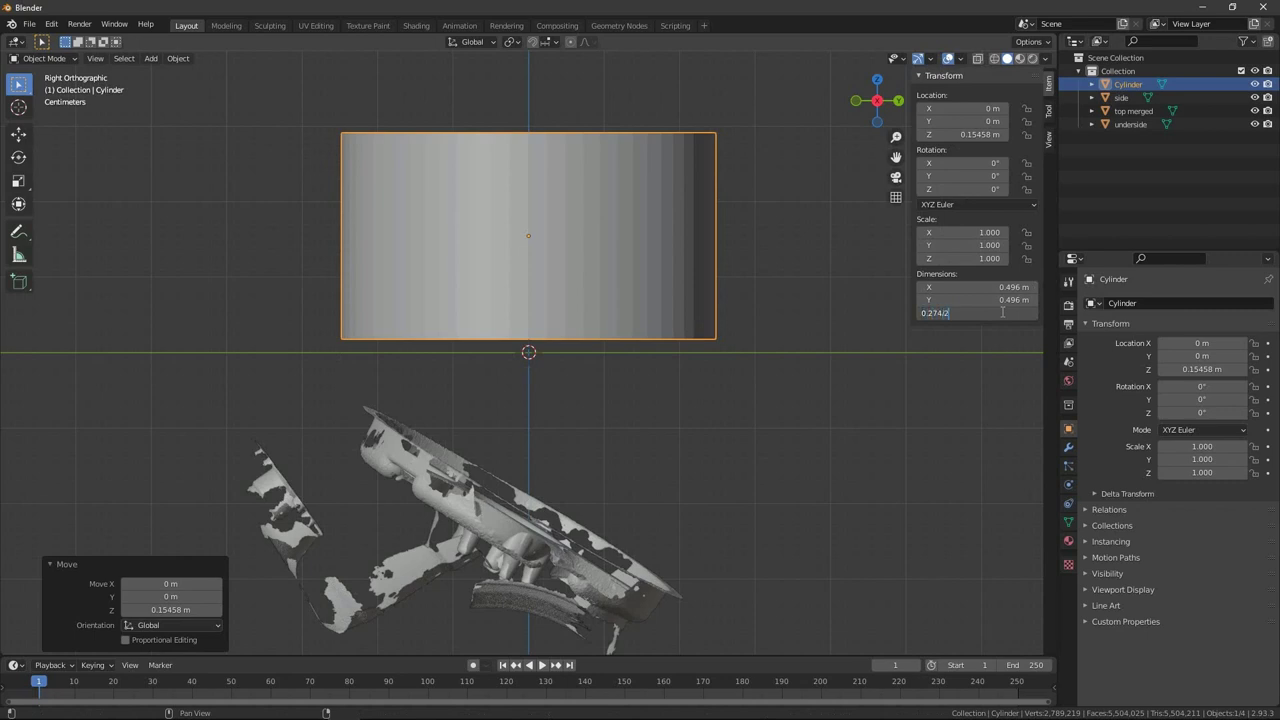
pyautogui.press('Return')
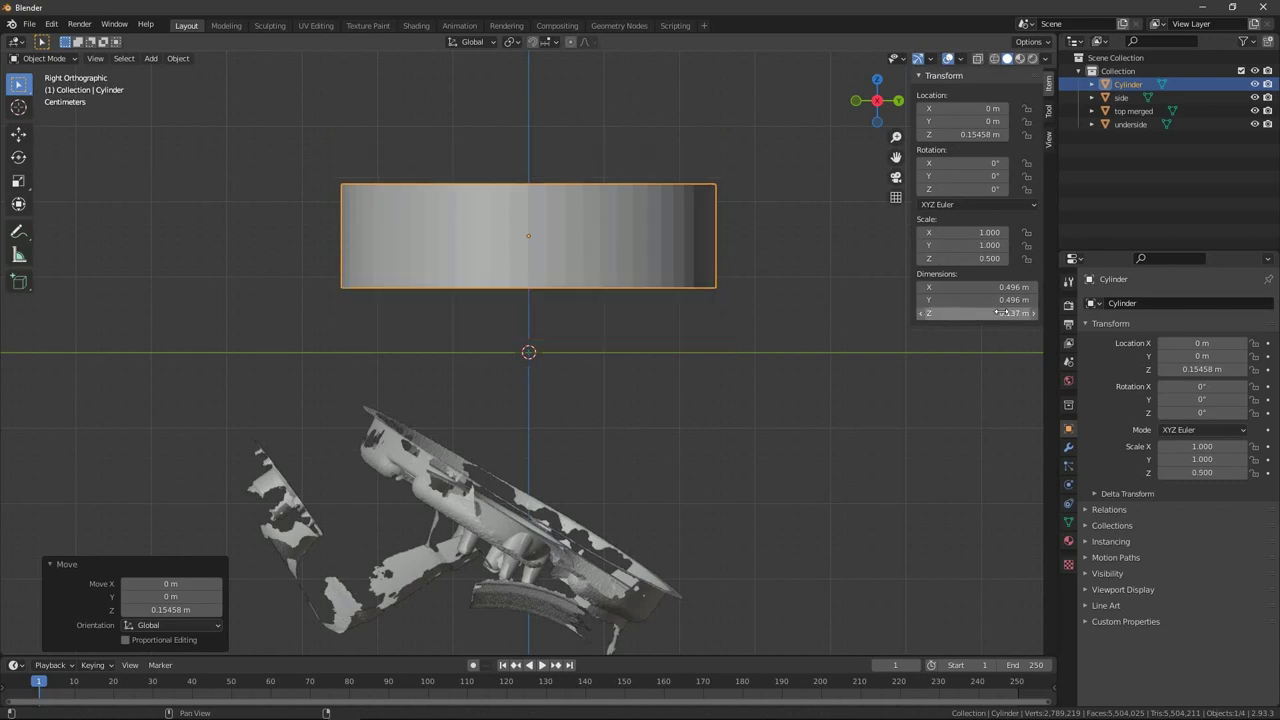
pyautogui.hotkey('ctrl', 'z')
pyautogui.write('0.274')
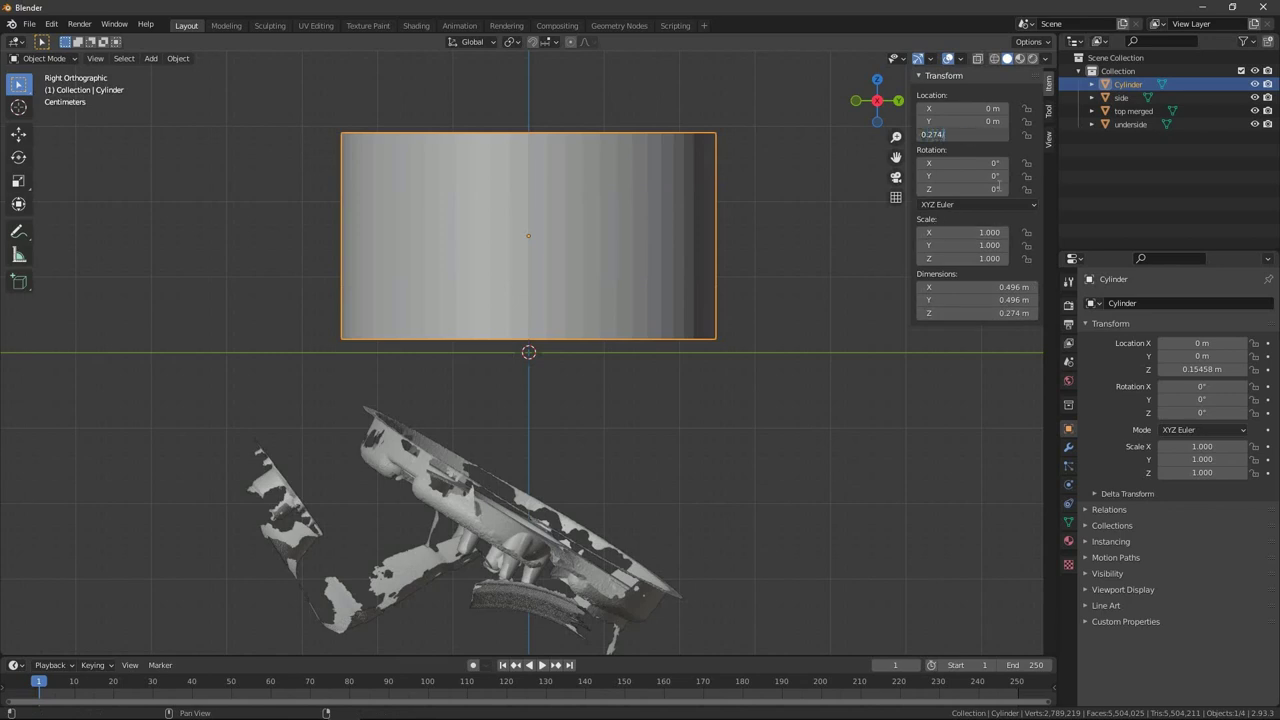
pyautogui.write('2')
pyautogui.press('Return')
pyautogui.click(878, 409)
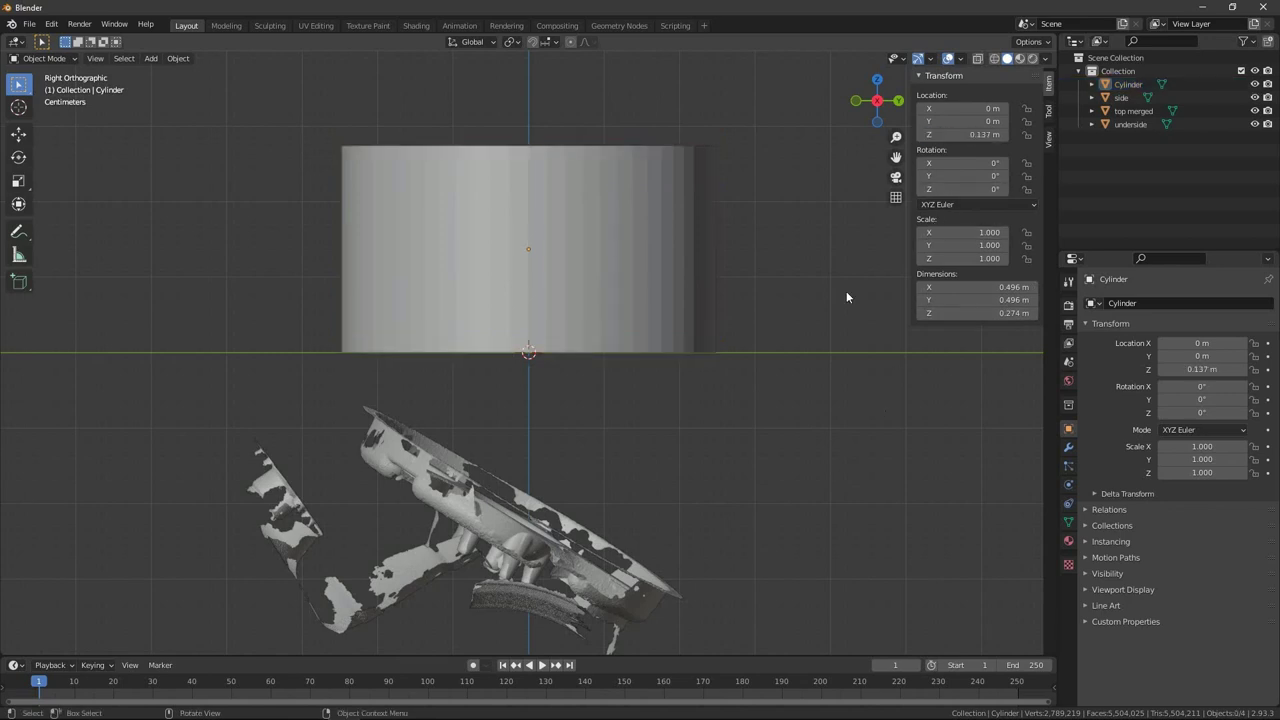
pyautogui.press('n')
pyautogui.click(656, 586)
# Step: Lift the top merged scan above the cylinder and set its origin to geometry
pyautogui.keyDown('shift'); pyautogui.moveTo(754, 295); pyautogui.dragTo(746, 460, button='middle'); pyautogui.keyUp('shift')
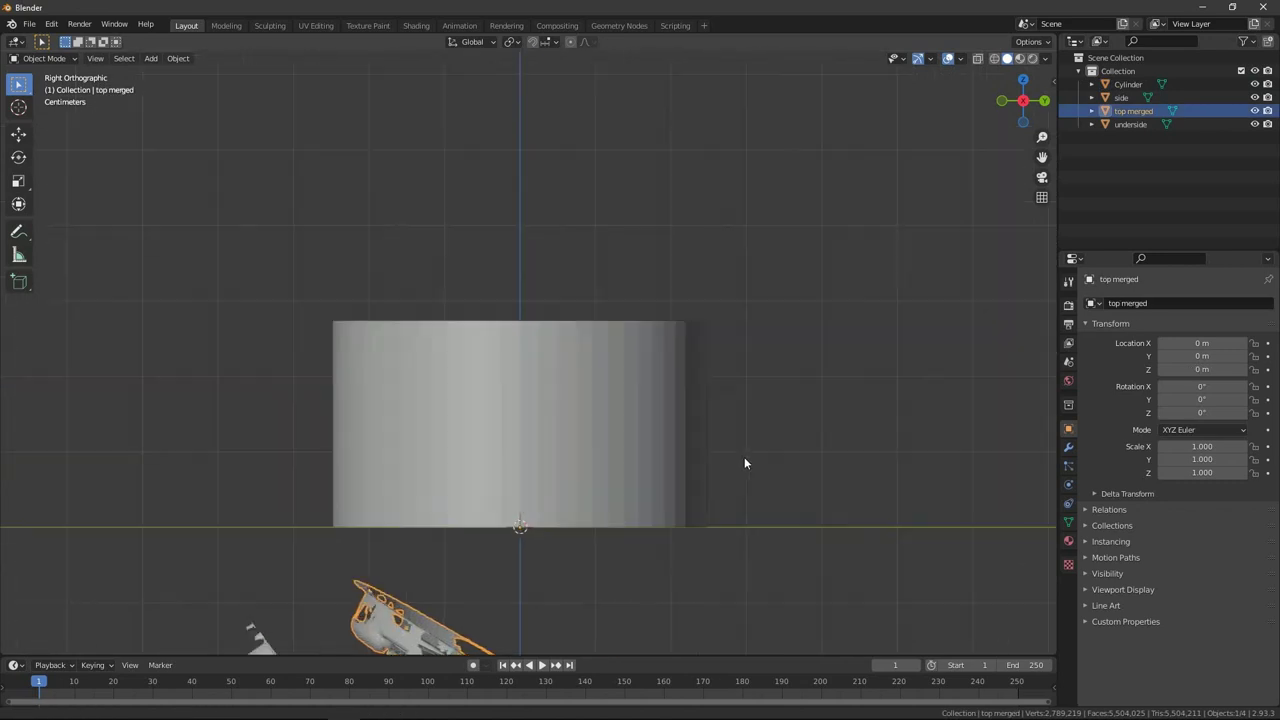
pyautogui.press('g')
pyautogui.click(770, 570)
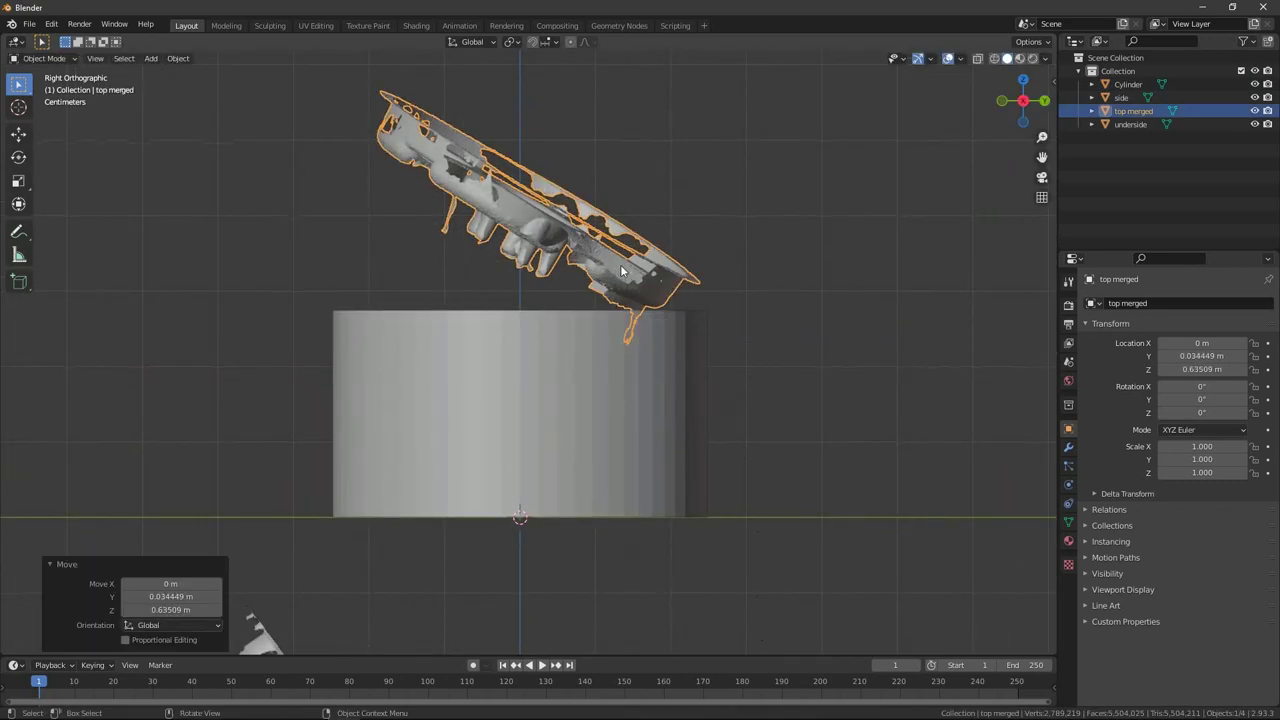
pyautogui.rightClick(580, 263)
pyautogui.click(724, 311)
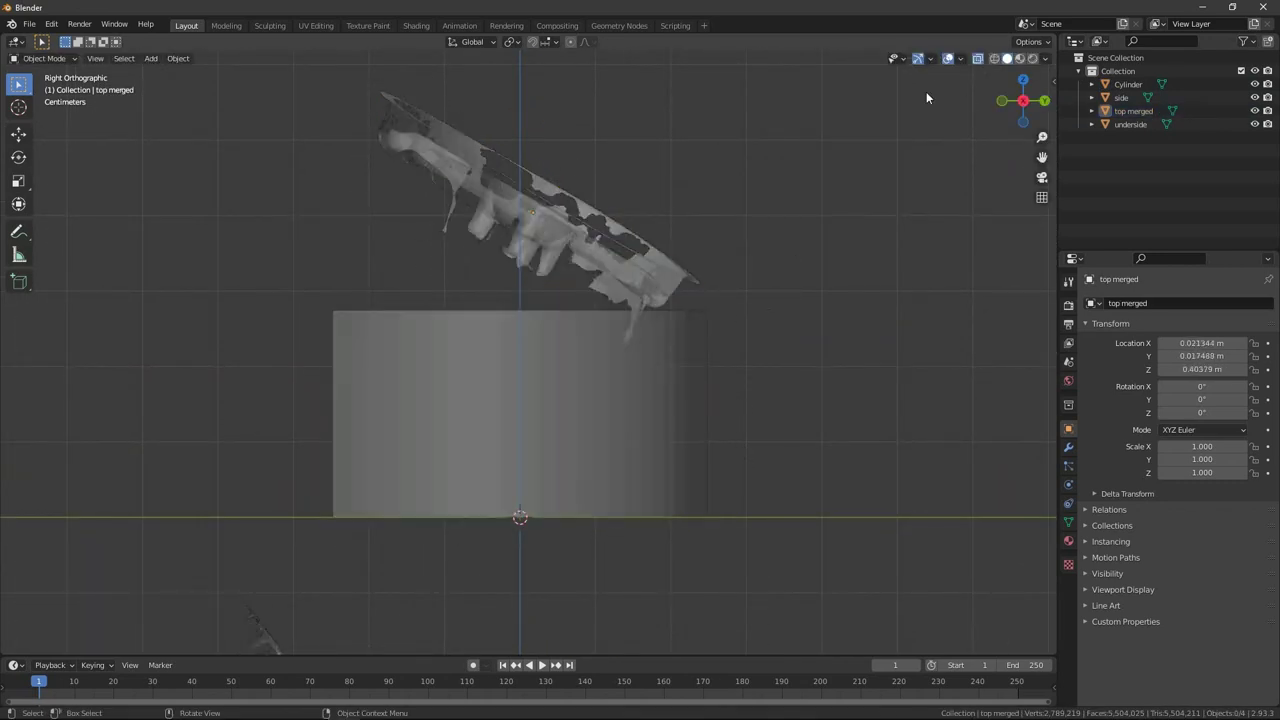
# Step: Tilt the top merged scan level: 30.4° in Right view and 2.32° in Back view
pyautogui.scroll(2, 409, 251)
pyautogui.keyDown('shift'); pyautogui.moveTo(409, 251); pyautogui.dragTo(653, 416, button='middle'); pyautogui.keyUp('shift')
pyautogui.click(653, 416)
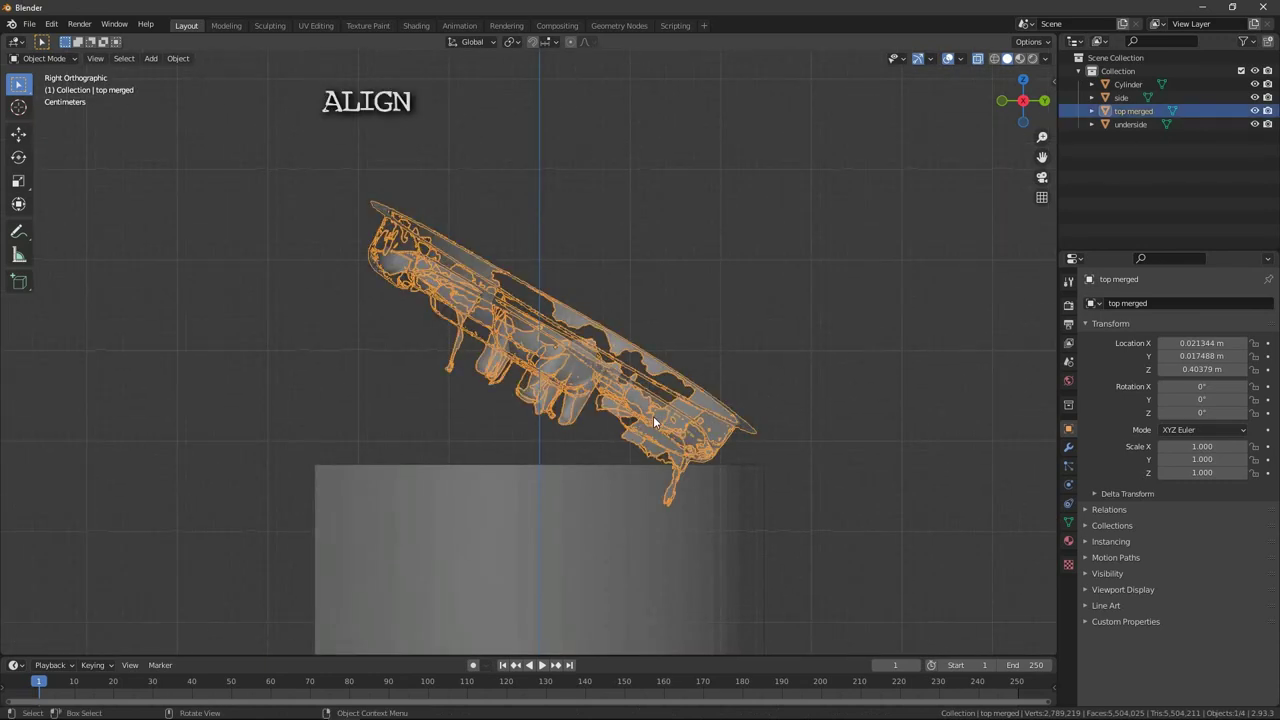
pyautogui.press('r')
pyautogui.click(1022, 120)
pyautogui.click(1044, 100)
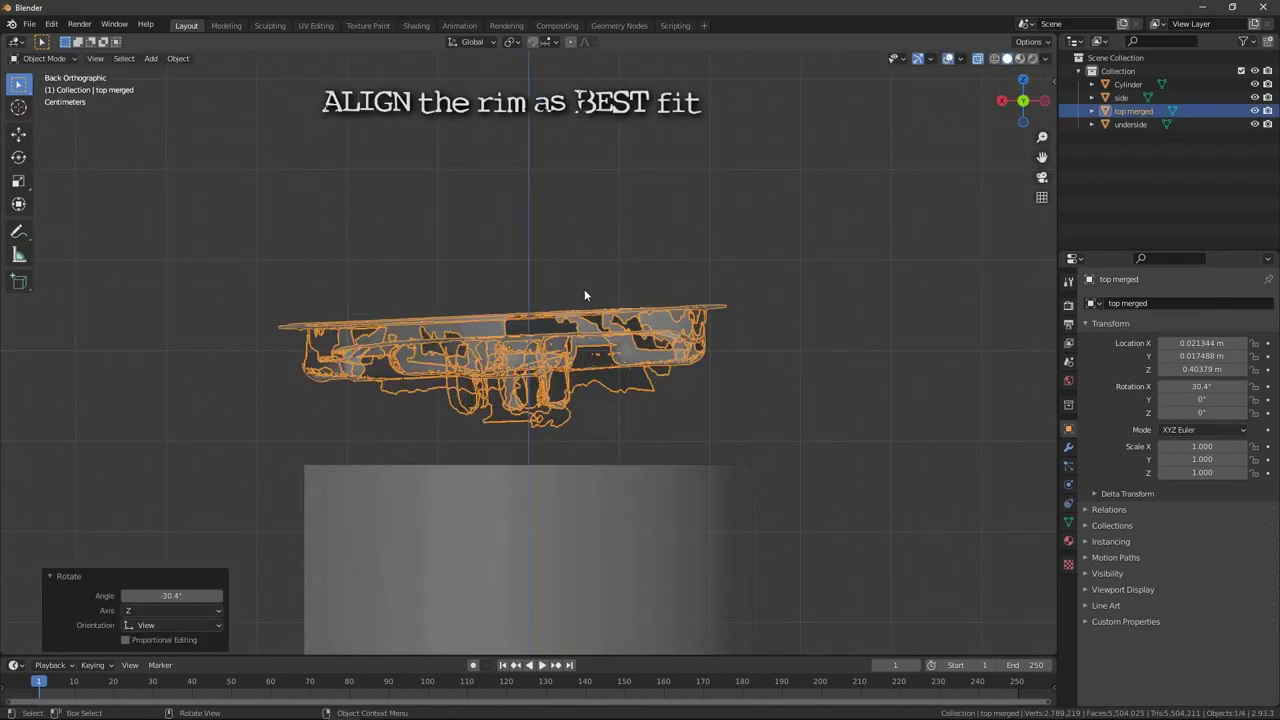
pyautogui.press('r')
pyautogui.click(830, 355)
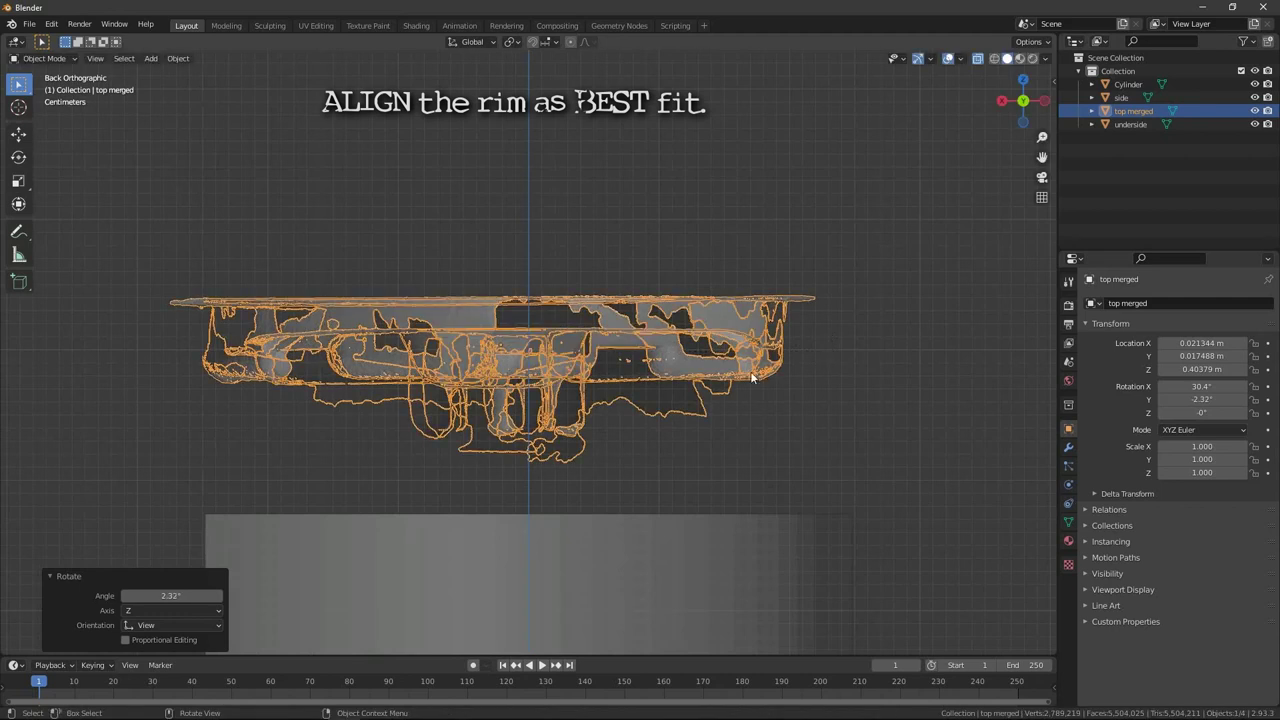
# Step: Centre the scan over the cylinder with fine 0.202° rotations, then check it from Top view
pyautogui.press('g')
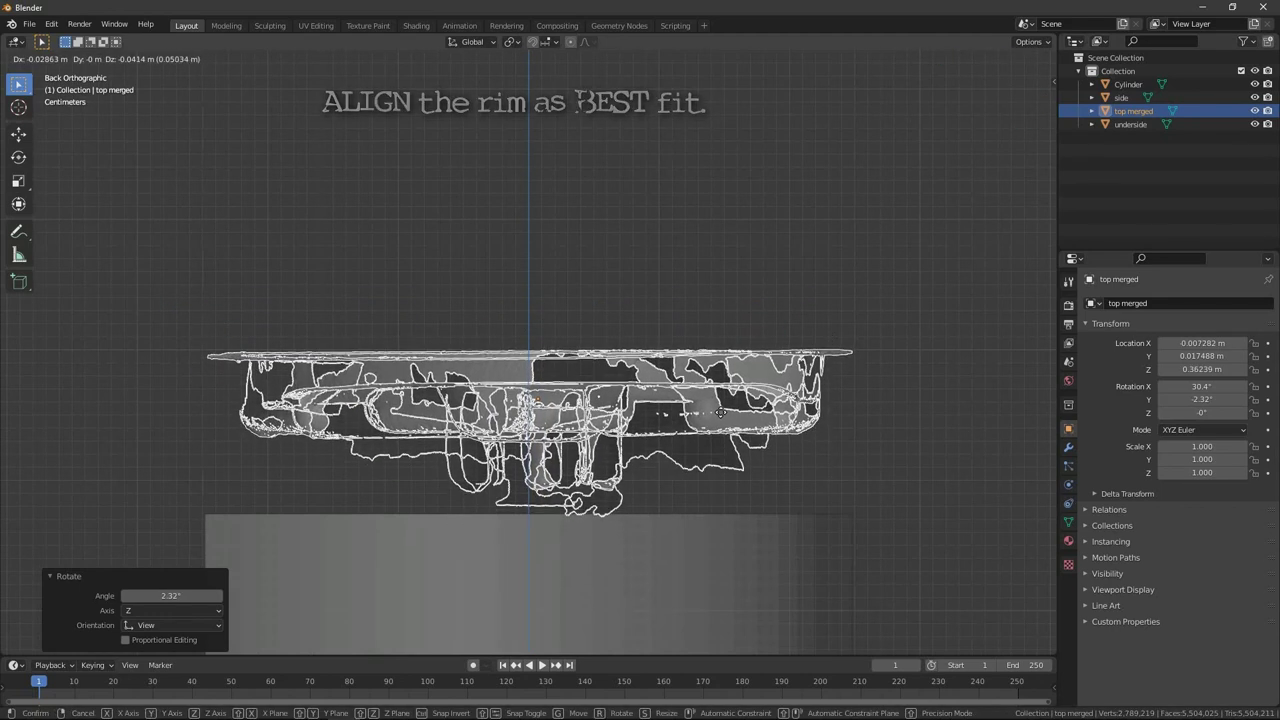
pyautogui.click(720, 419)
pyautogui.press('r')
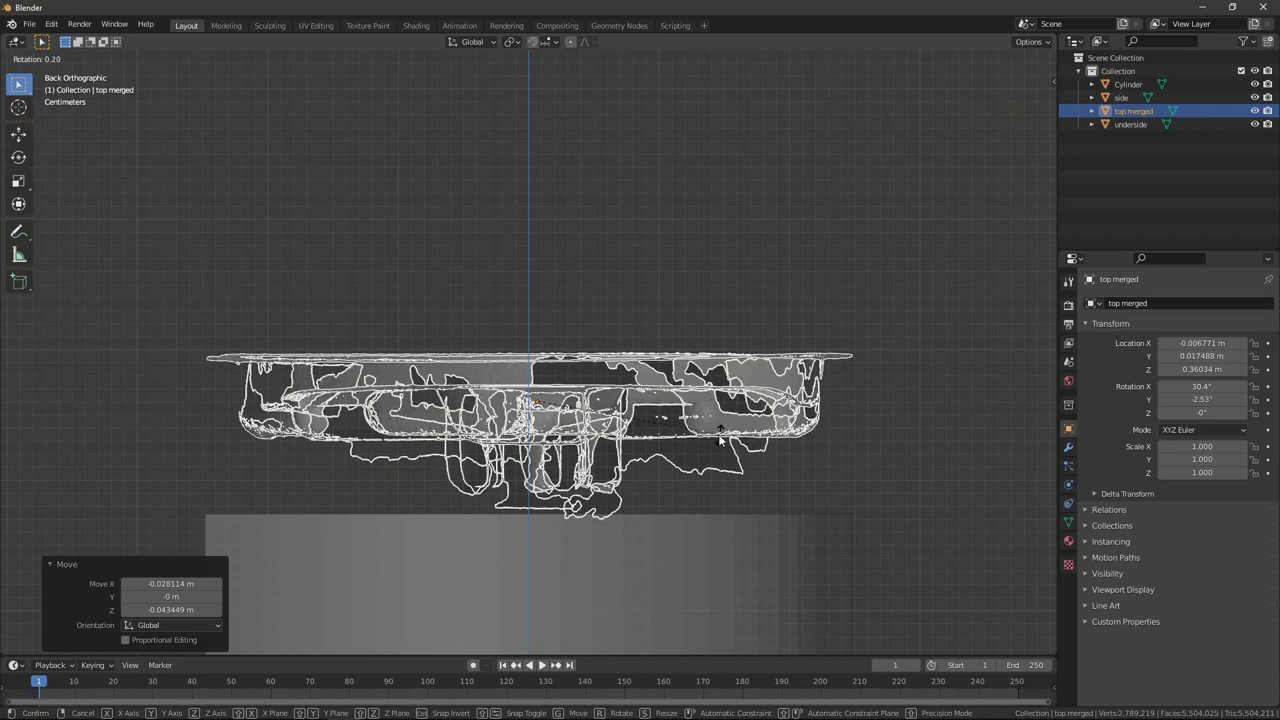
pyautogui.click(719, 438)
pyautogui.click(1001, 100)
pyautogui.press('r')
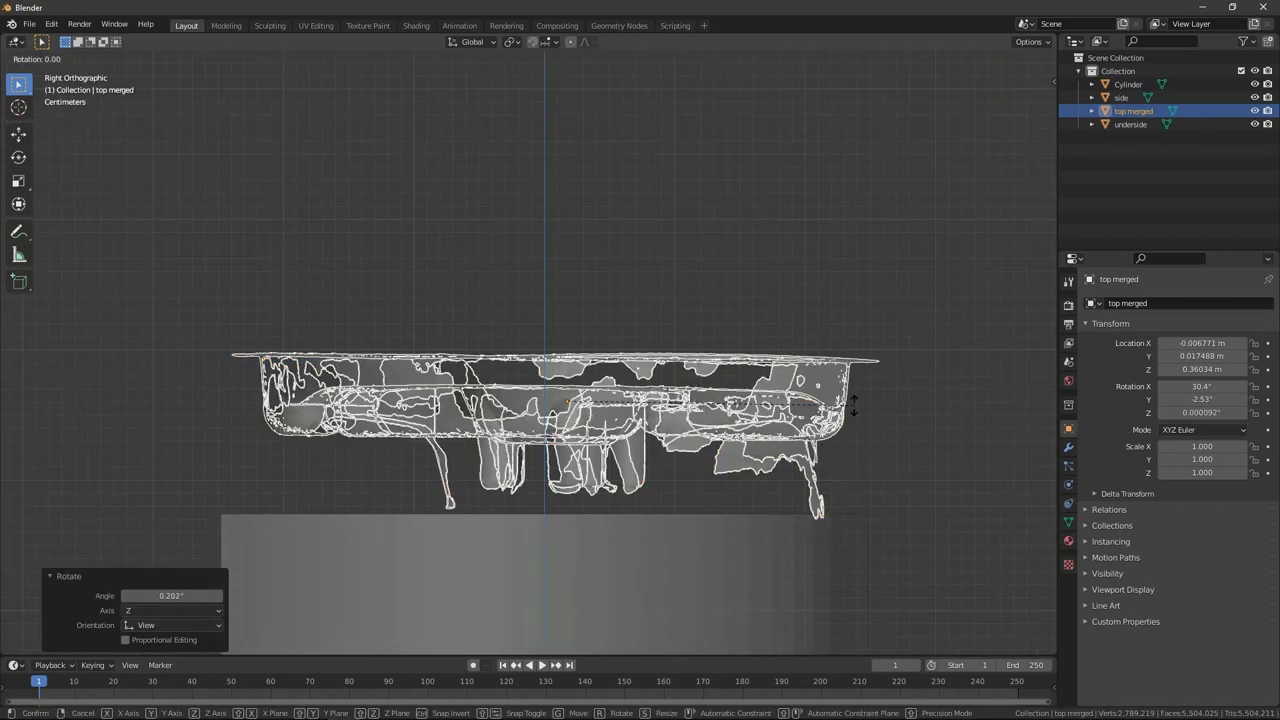
pyautogui.click(831, 330)
pyautogui.click(975, 132)
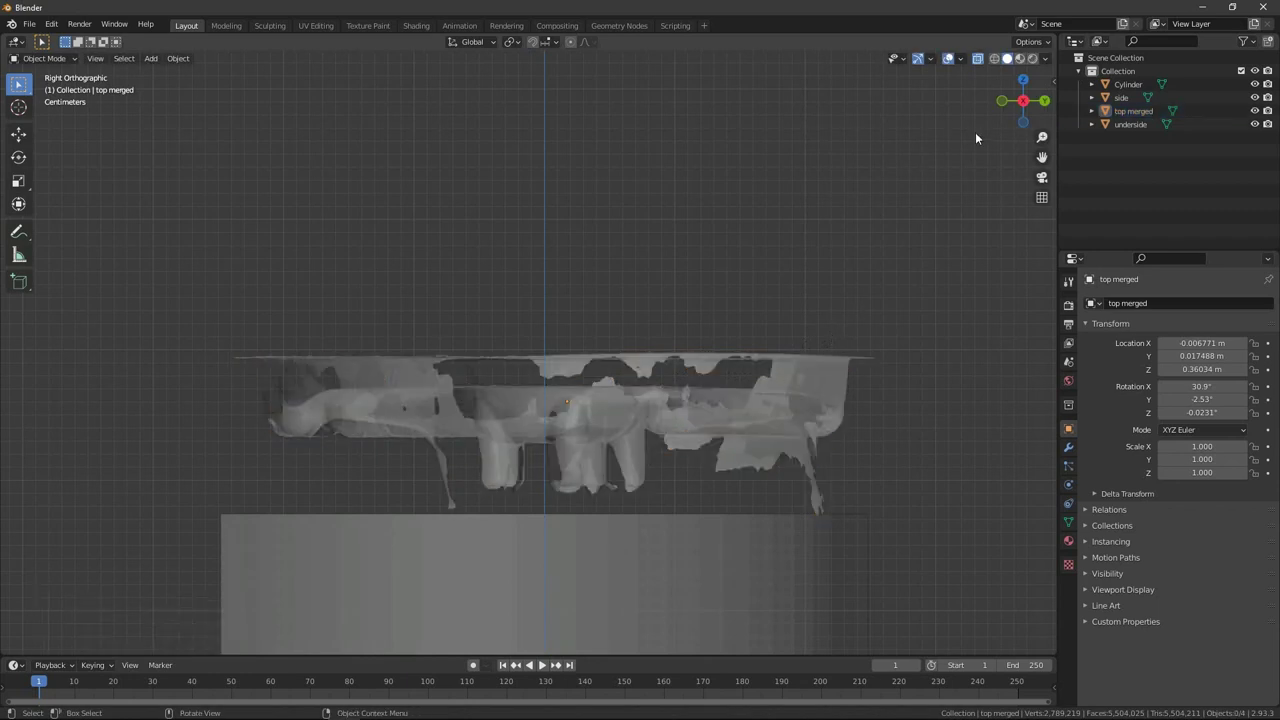
pyautogui.click(1021, 82)
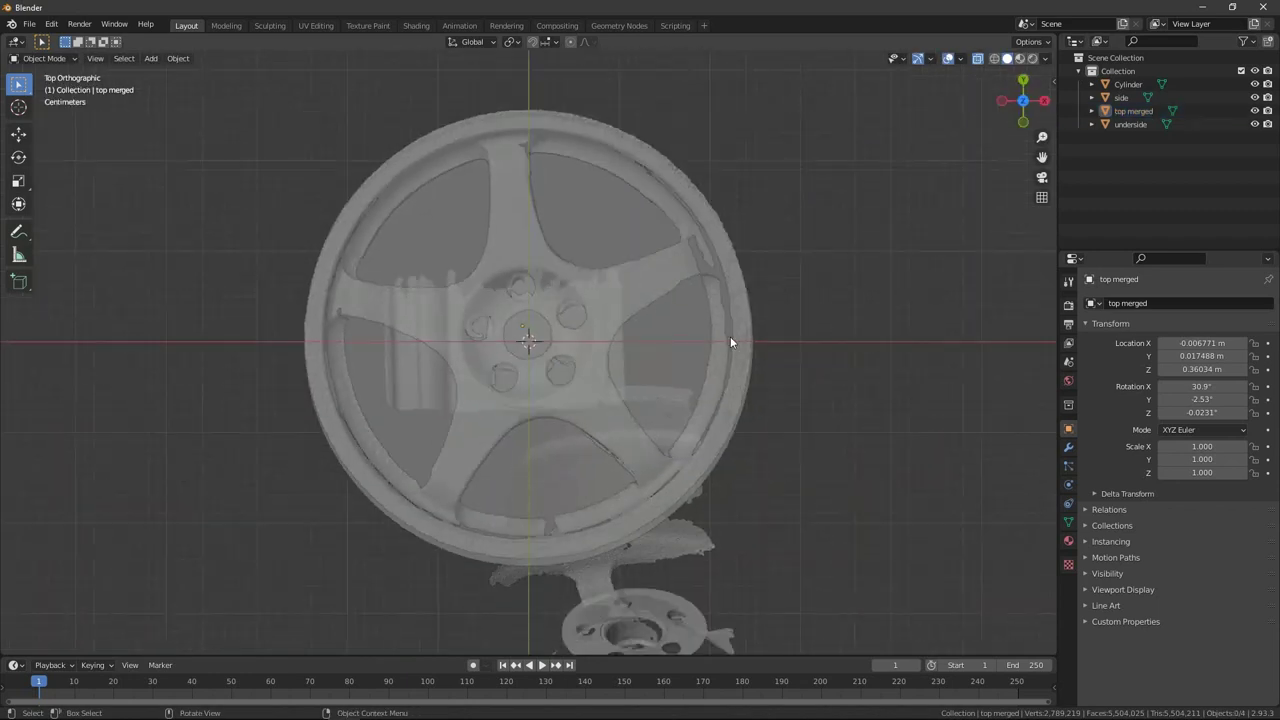
# Step: Move the top merged scan in Top view so its rim is centred on the cylinder
pyautogui.click(1128, 111)
pyautogui.scroll(2, 604, 296)
pyautogui.click(977, 58)
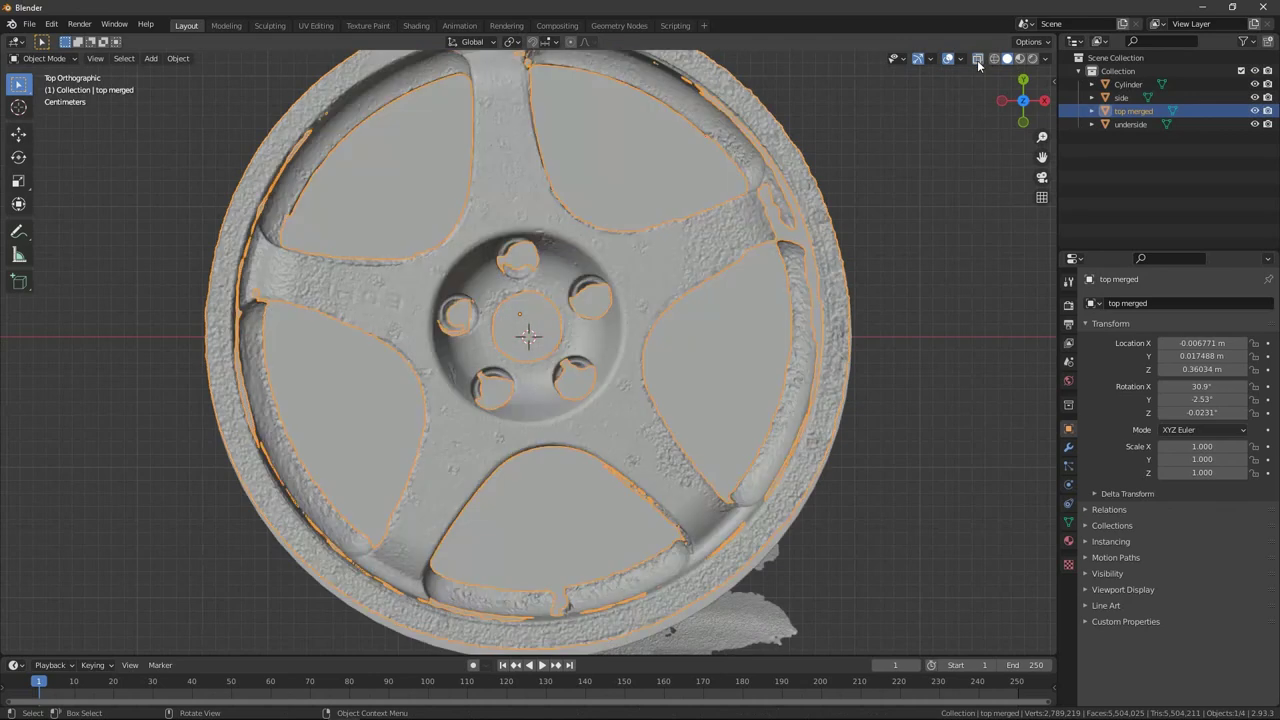
pyautogui.press('g')
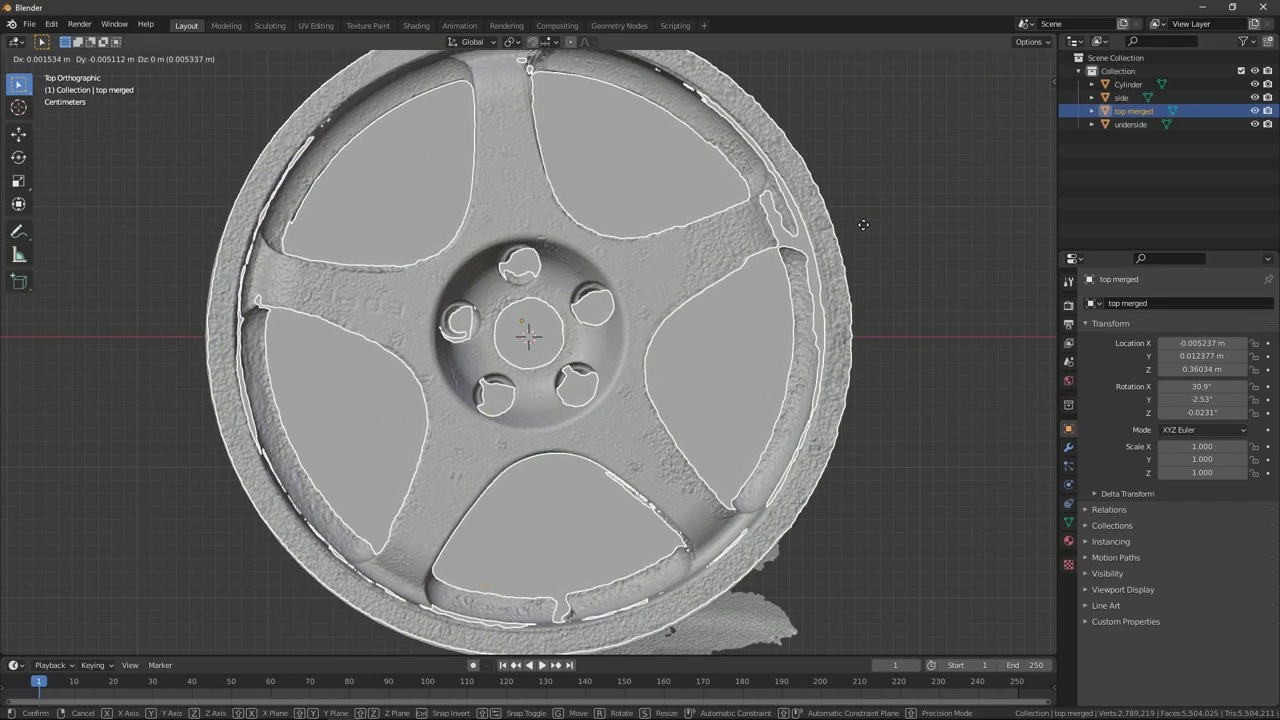
pyautogui.click(860, 222)
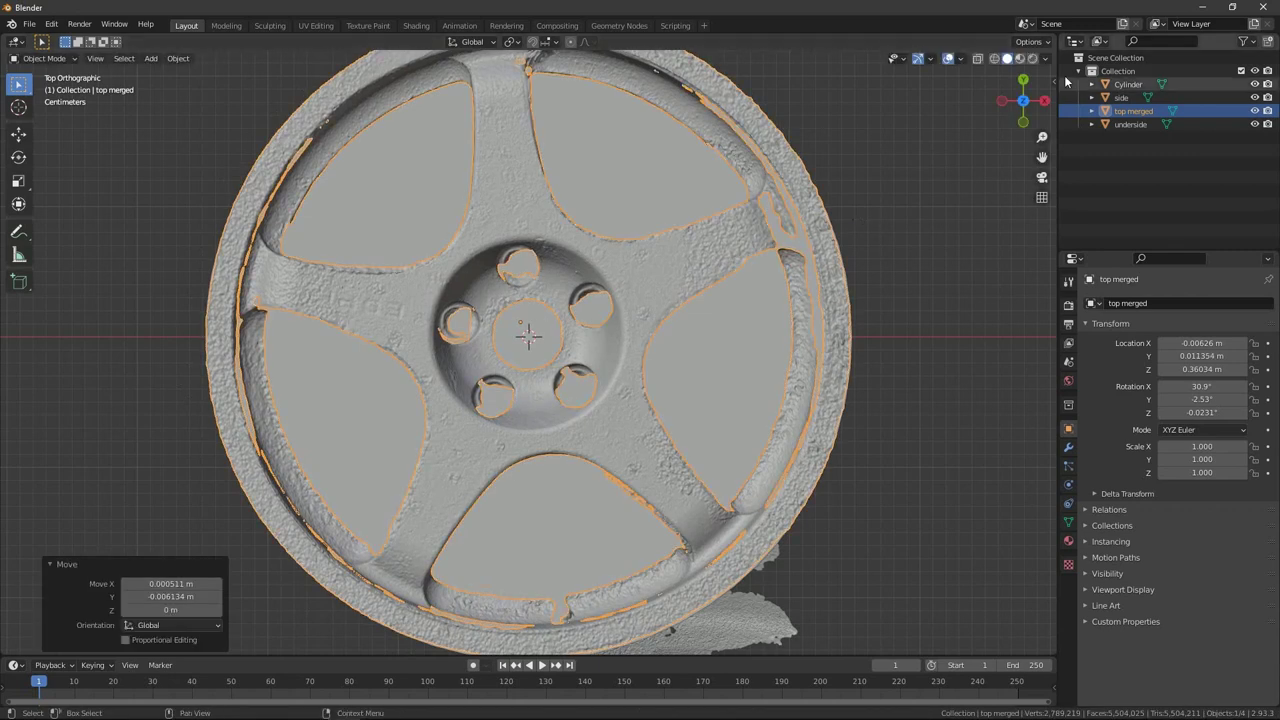
pyautogui.click(978, 60)
pyautogui.scroll(-4, 901, 378)
pyautogui.click(704, 391)
# Step: Lower the top merged scan along Z to 0.23664 m, resting on the cylinder's top
pyautogui.moveTo(704, 391)
pyautogui.mouseDown(button='middle')
pyautogui.moveTo(697, 258)
pyautogui.moveTo(588, 271)
pyautogui.moveTo(486, 349)
pyautogui.moveTo(380, 366)
pyautogui.moveTo(374, 380)
pyautogui.moveTo(423, 295)
pyautogui.moveTo(486, 259)
pyautogui.mouseUp(button='middle')
pyautogui.click(1012, 106)
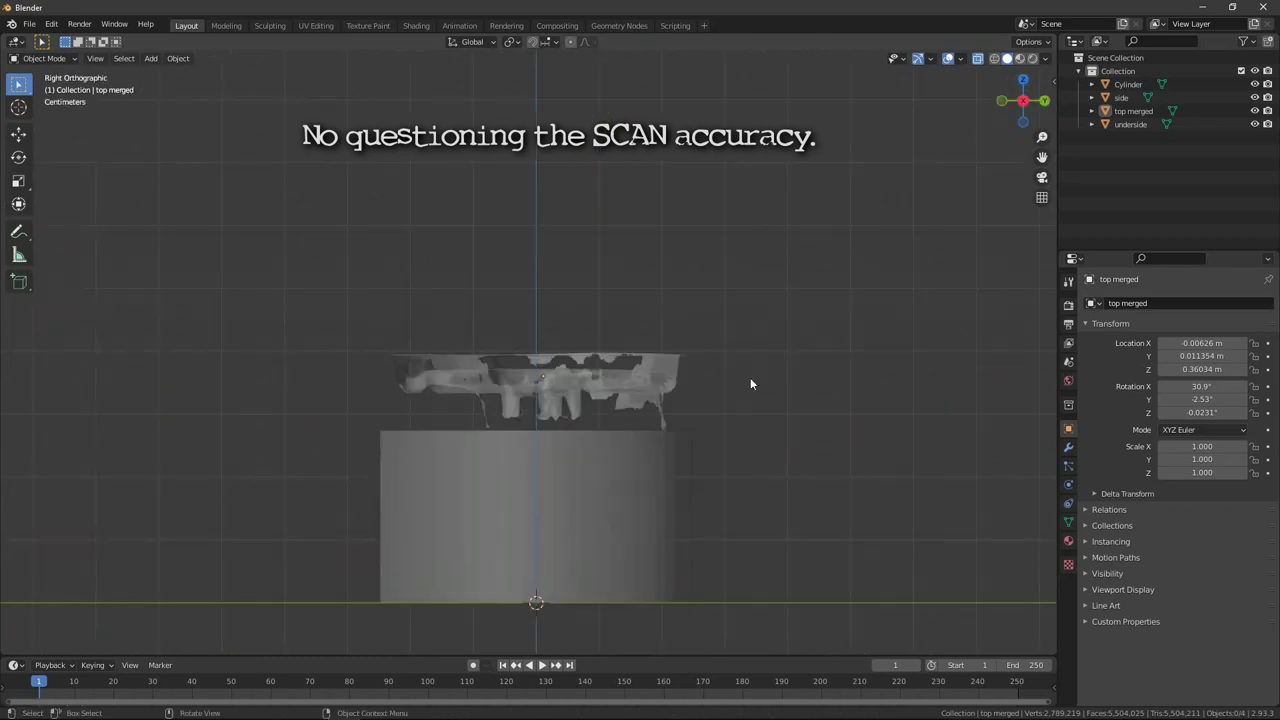
pyautogui.scroll(2, 750, 377)
pyautogui.click(822, 395)
pyautogui.press('g')
pyautogui.press('z')
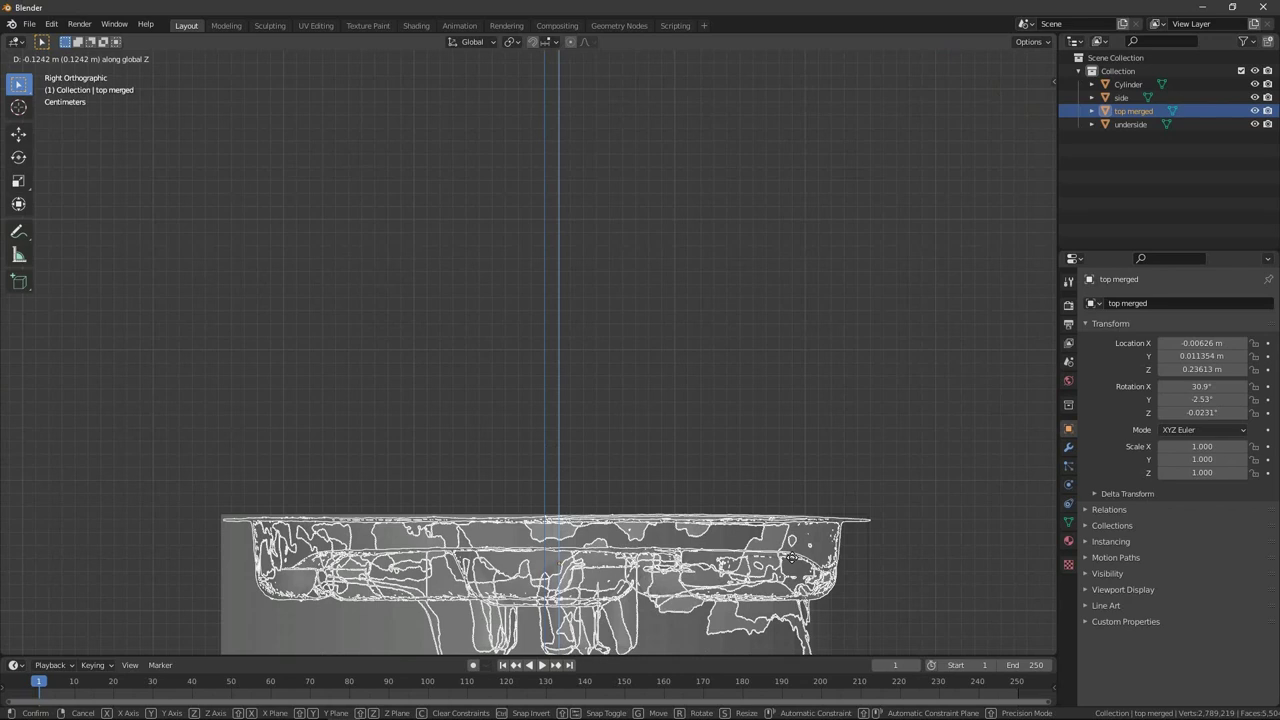
pyautogui.click(792, 556)
pyautogui.press('KP_5')
pyautogui.click(808, 420)
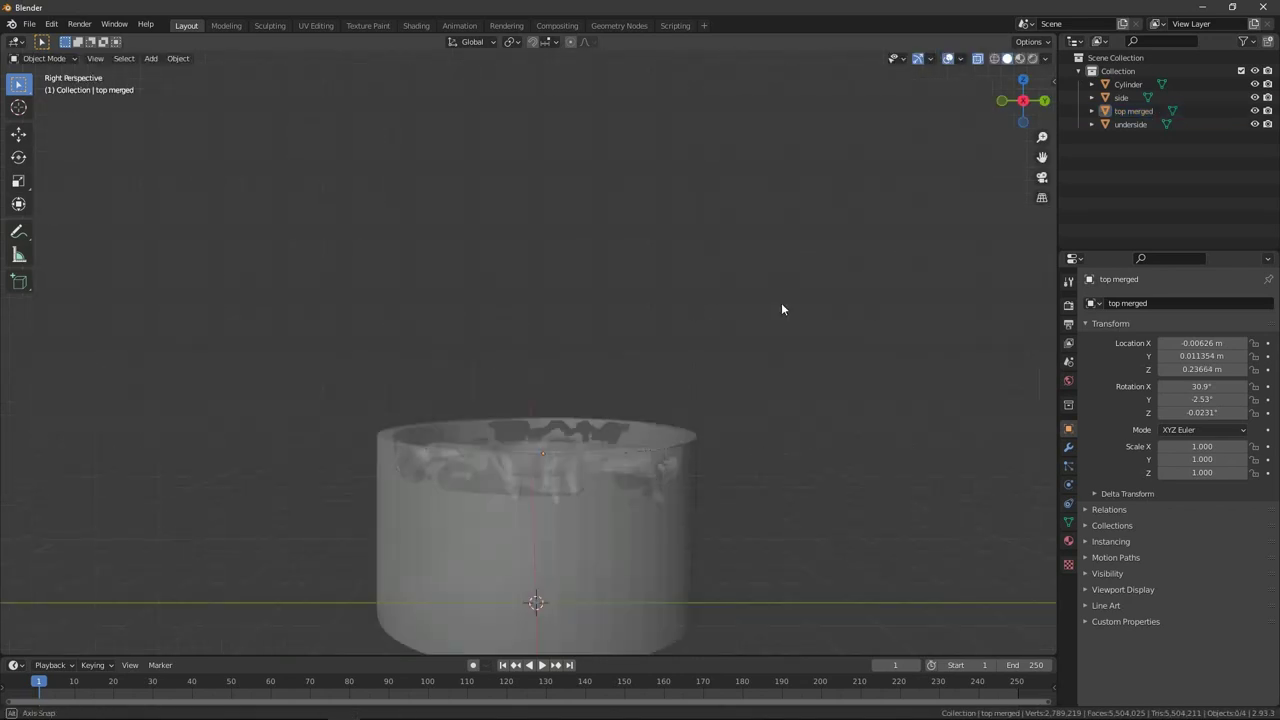
pyautogui.moveTo(782, 309)
pyautogui.mouseDown(button='middle')
pyautogui.moveTo(740, 437)
pyautogui.moveTo(820, 306)
pyautogui.moveTo(784, 321)
pyautogui.mouseUp(button='middle')
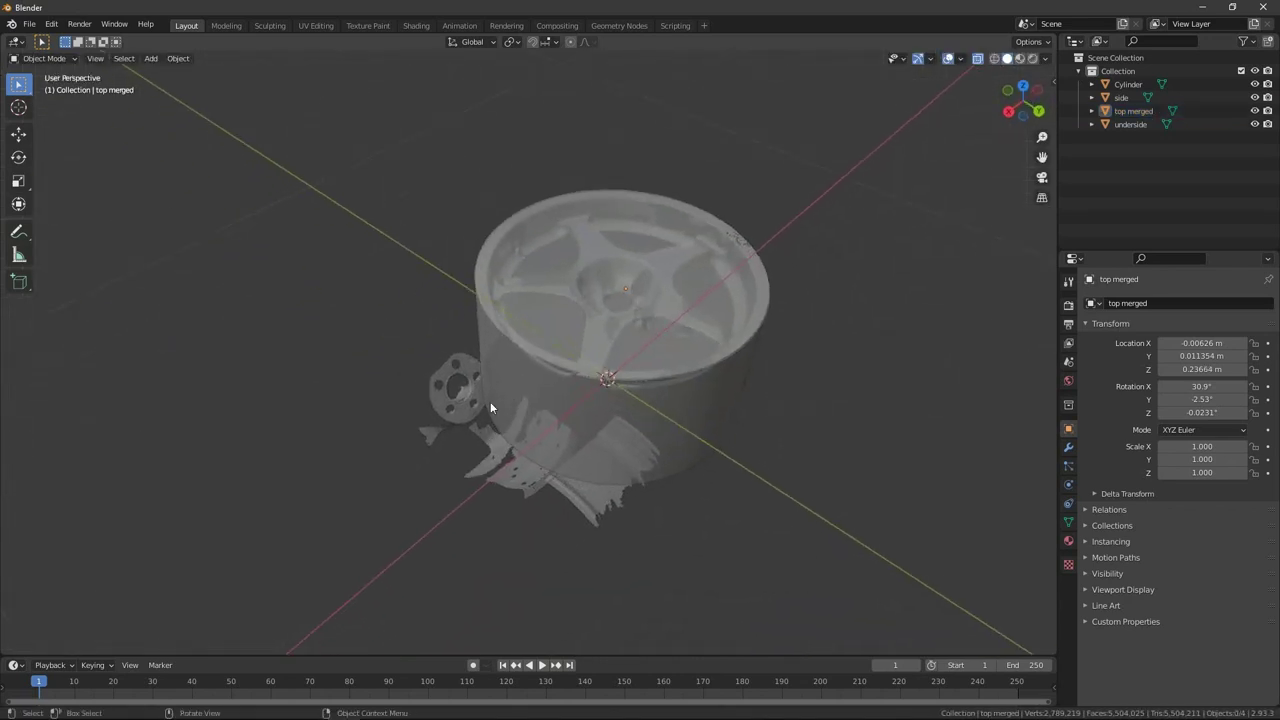
# Step: Set the underside scan's origin to its surface centre of mass and hide all other objects
pyautogui.rightClick(460, 424)
pyautogui.moveTo(420, 418)
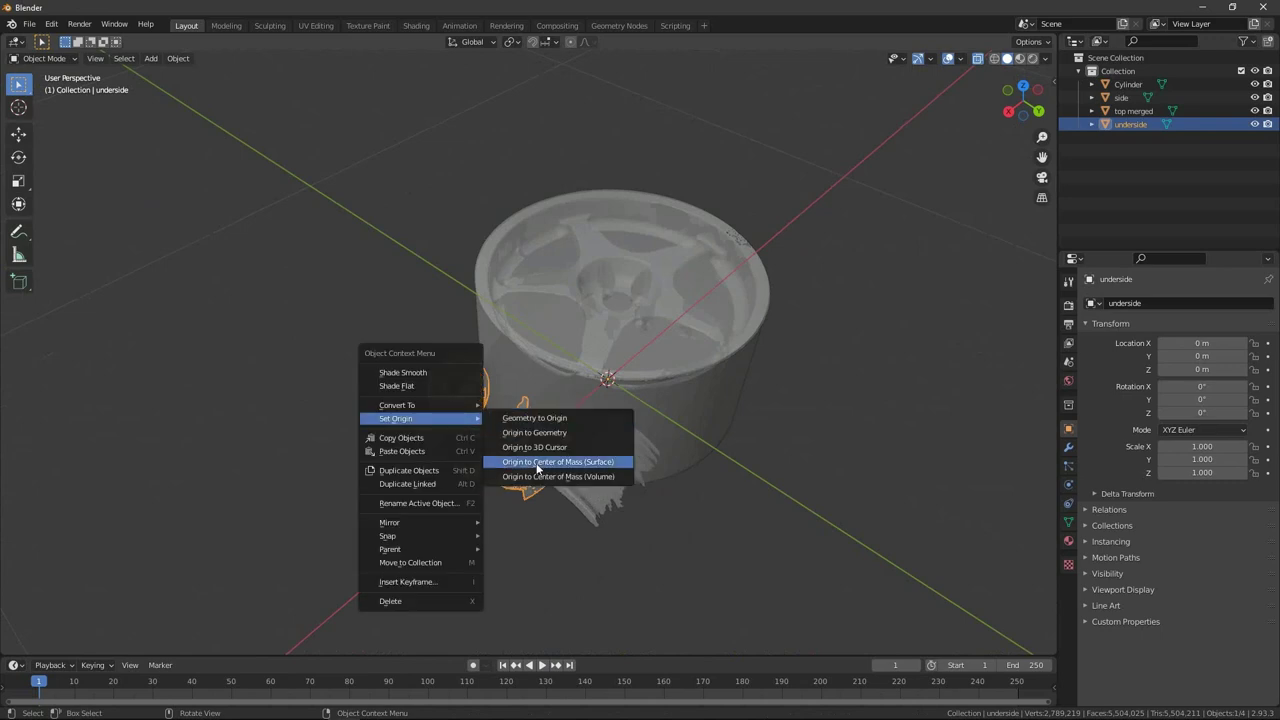
pyautogui.click(537, 462)
pyautogui.hotkey('ctrl', 'i')
pyautogui.press('h')
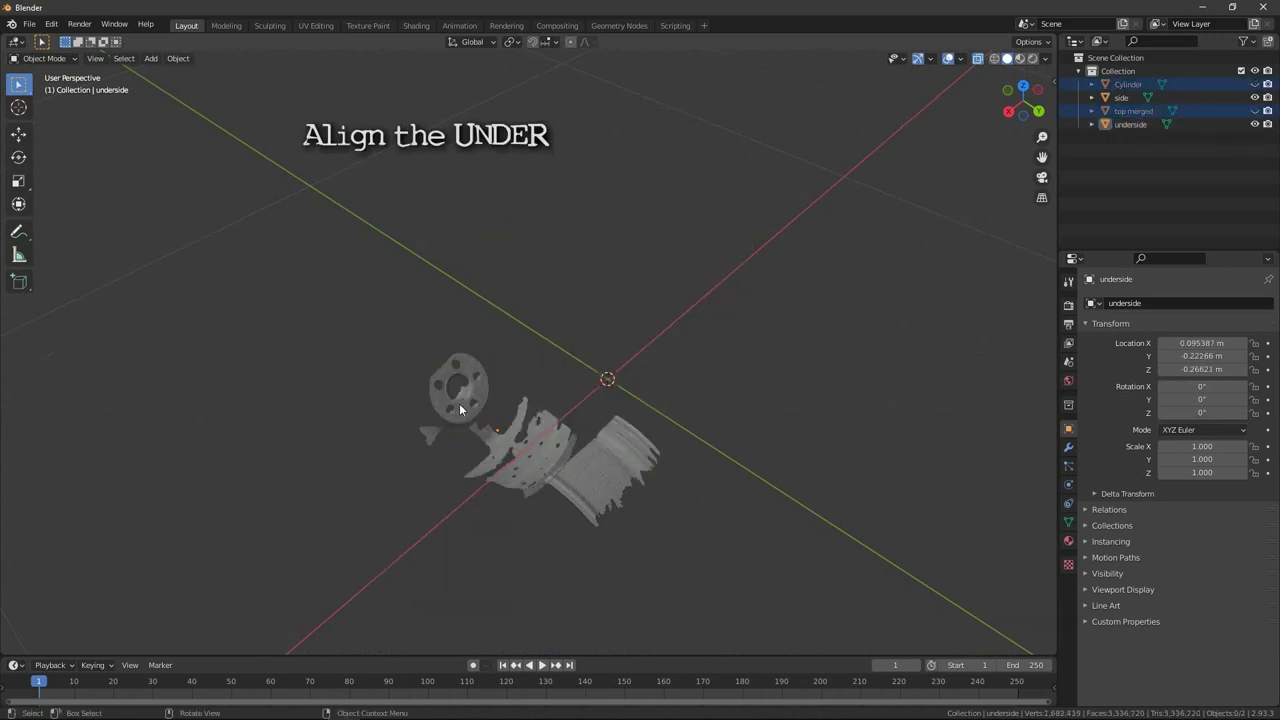
pyautogui.click(460, 410)
pyautogui.click(1008, 111)
# Step: Turn the underside scan upright in Right view and move it down near the ground
pyautogui.press('g')
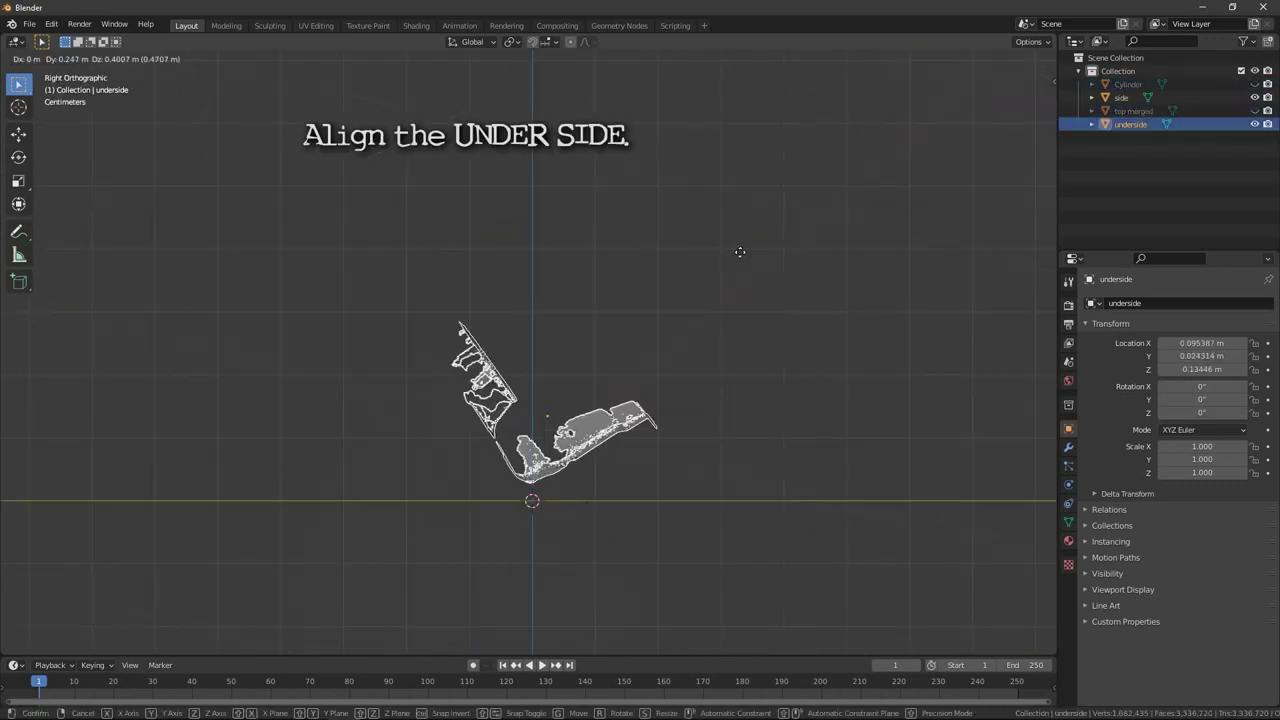
pyautogui.click(740, 252)
pyautogui.press('r')
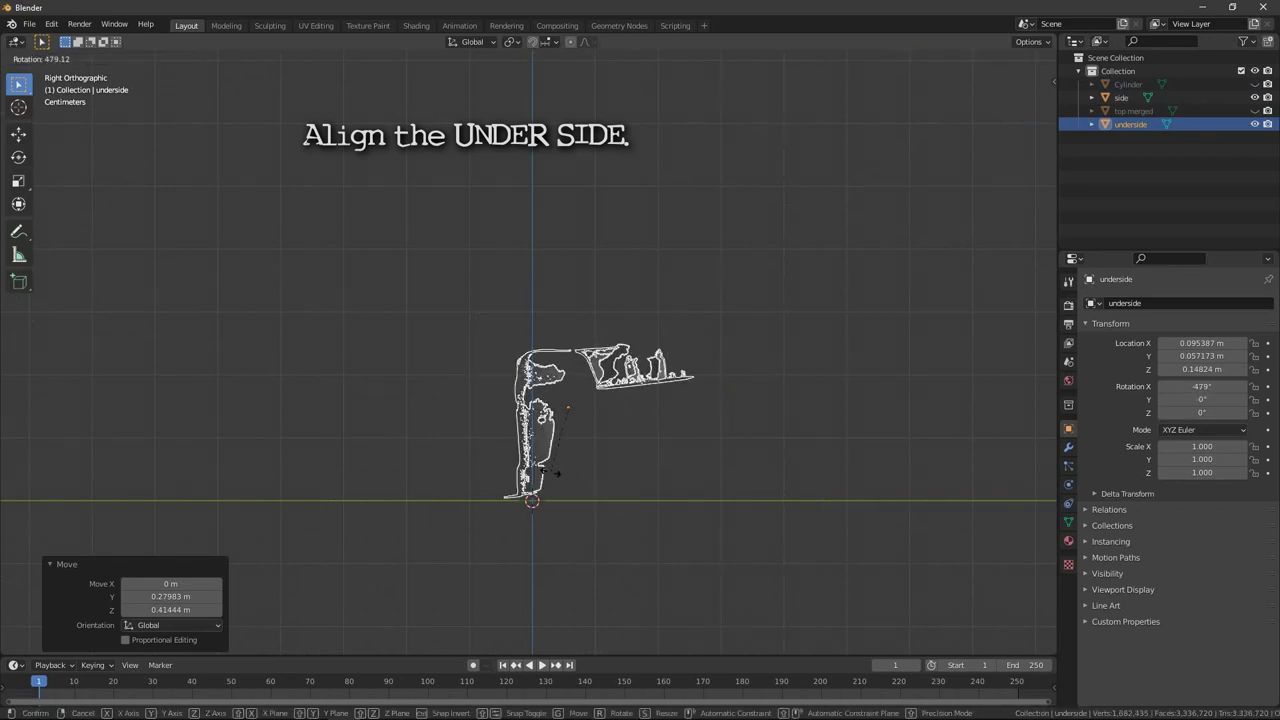
pyautogui.click(548, 472)
pyautogui.hotkey('alt', 'a')
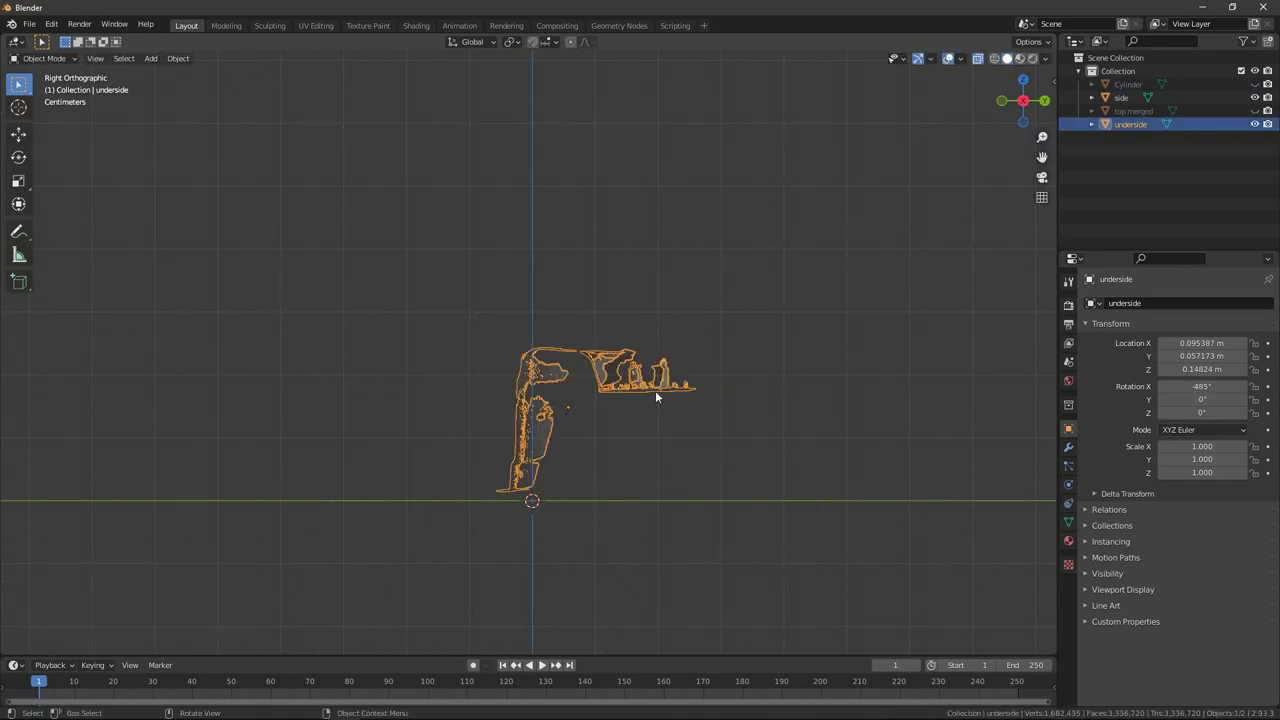
pyautogui.press('g')
pyautogui.click(565, 478)
pyautogui.scroll(3, 542, 506)
pyautogui.scroll(2, 542, 506)
pyautogui.keyDown('shift'); pyautogui.moveTo(542, 506); pyautogui.dragTo(610, 94, button='middle'); pyautogui.keyUp('shift')
pyautogui.scroll(3, 762, 315)
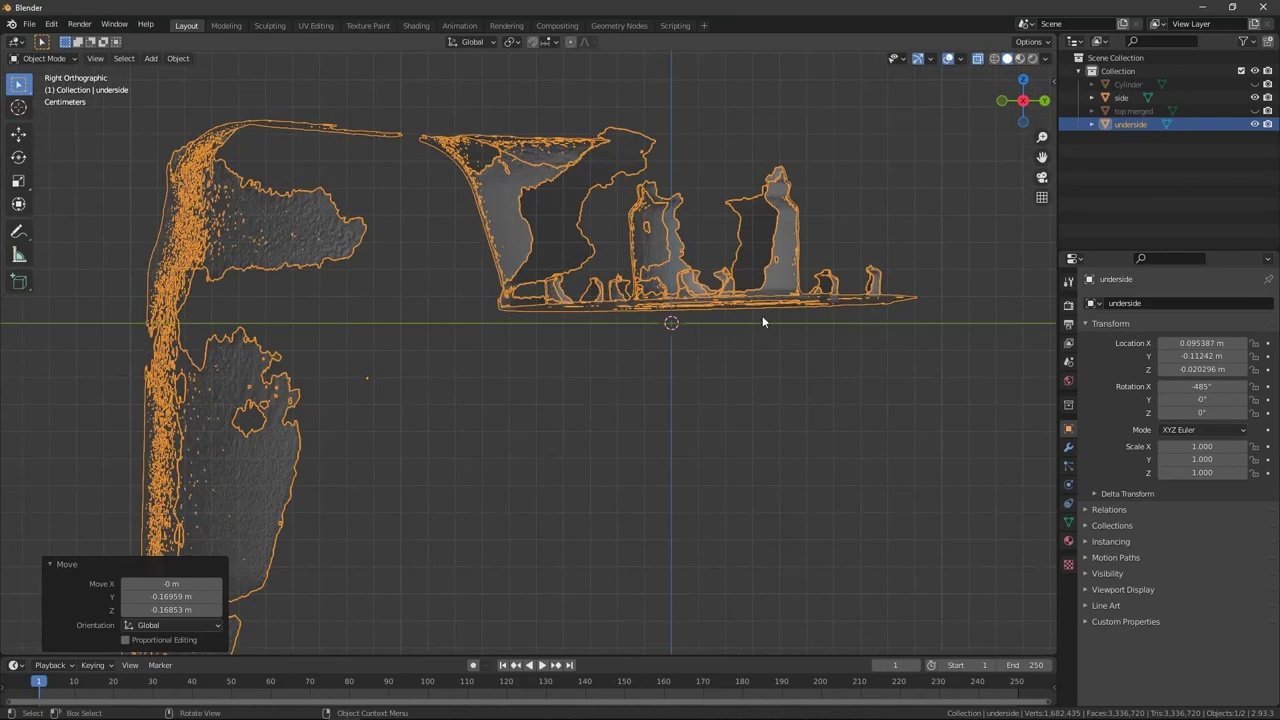
pyautogui.keyDown('shift'); pyautogui.moveTo(762, 317); pyautogui.dragTo(636, 388, button='middle'); pyautogui.keyUp('shift')
pyautogui.scroll(2, 636, 388)
# Step: Fine-level the underside scan, including a 0.888° Back-view correction, then unhide the top merged scan
pyautogui.press('r')
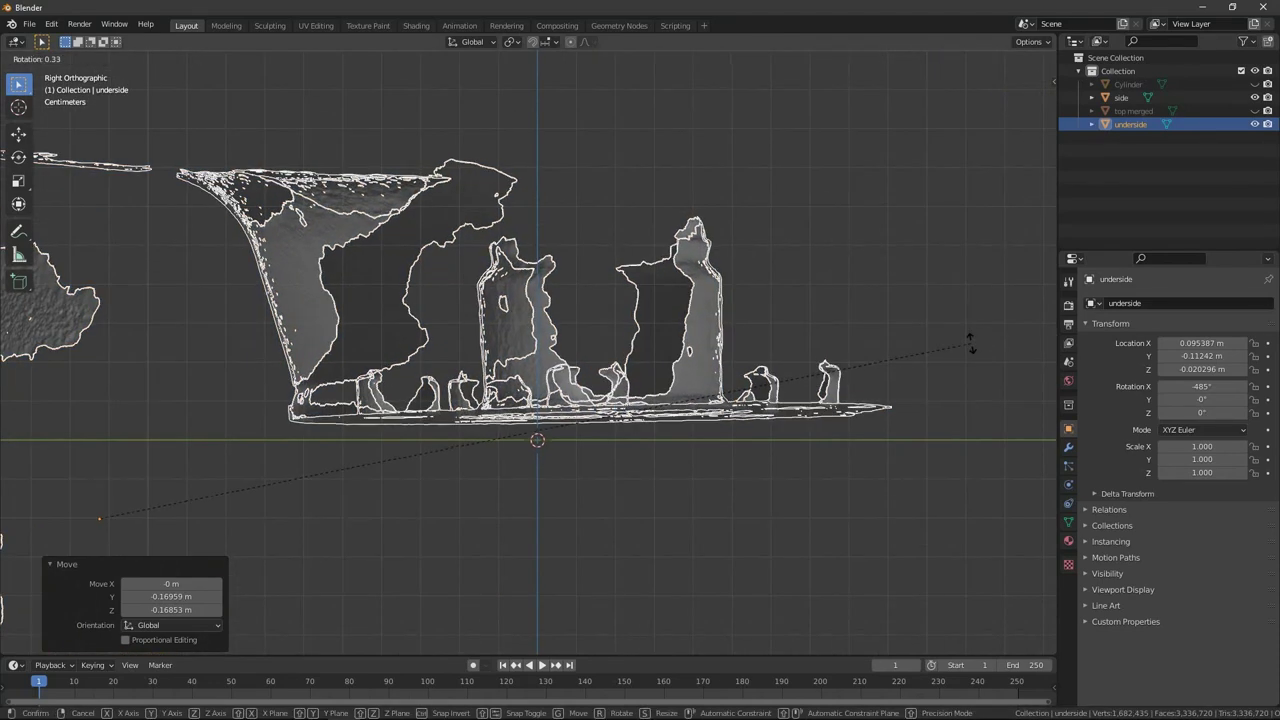
pyautogui.click(970, 343)
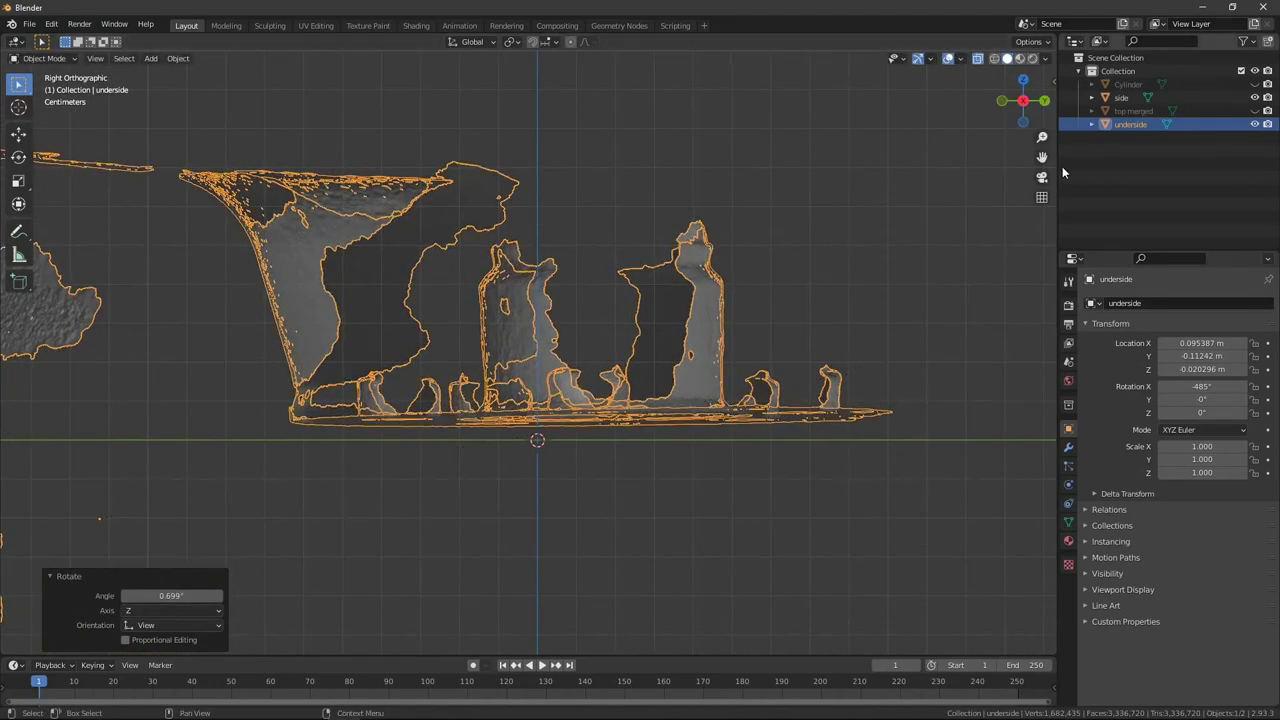
pyautogui.click(1044, 101)
pyautogui.scroll(2, 384, 348)
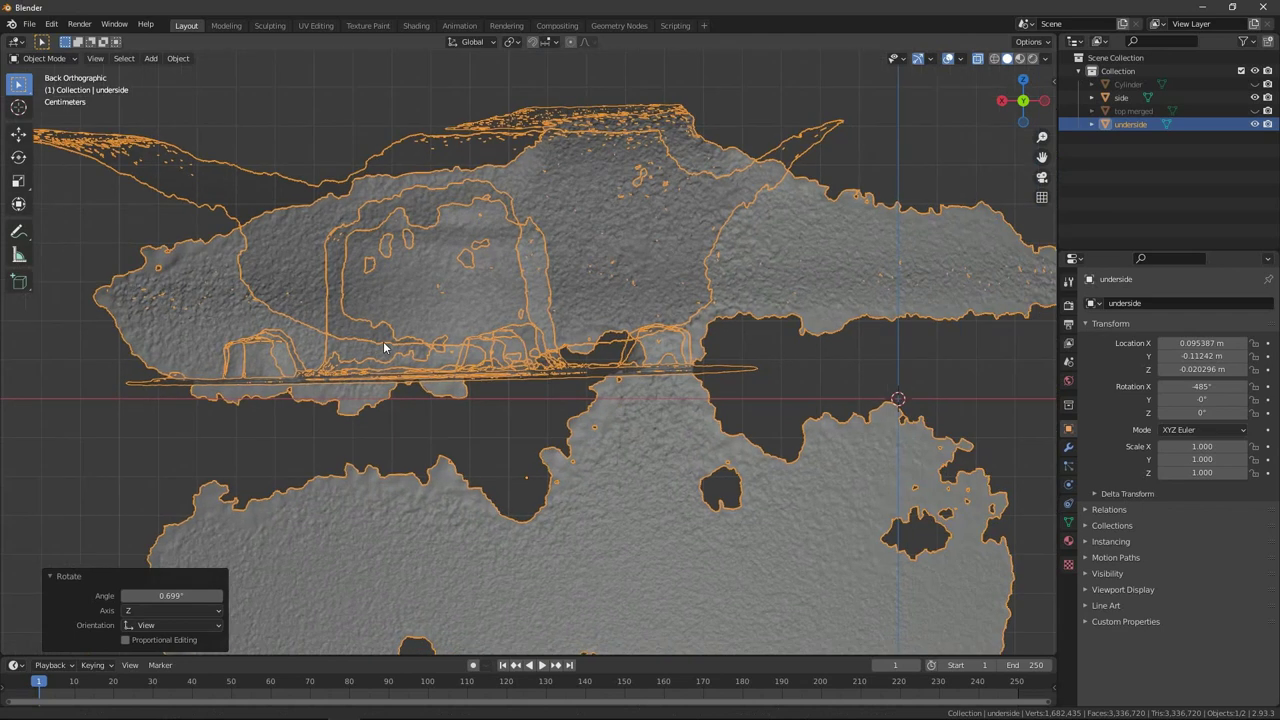
pyautogui.click(978, 58)
pyautogui.press('r')
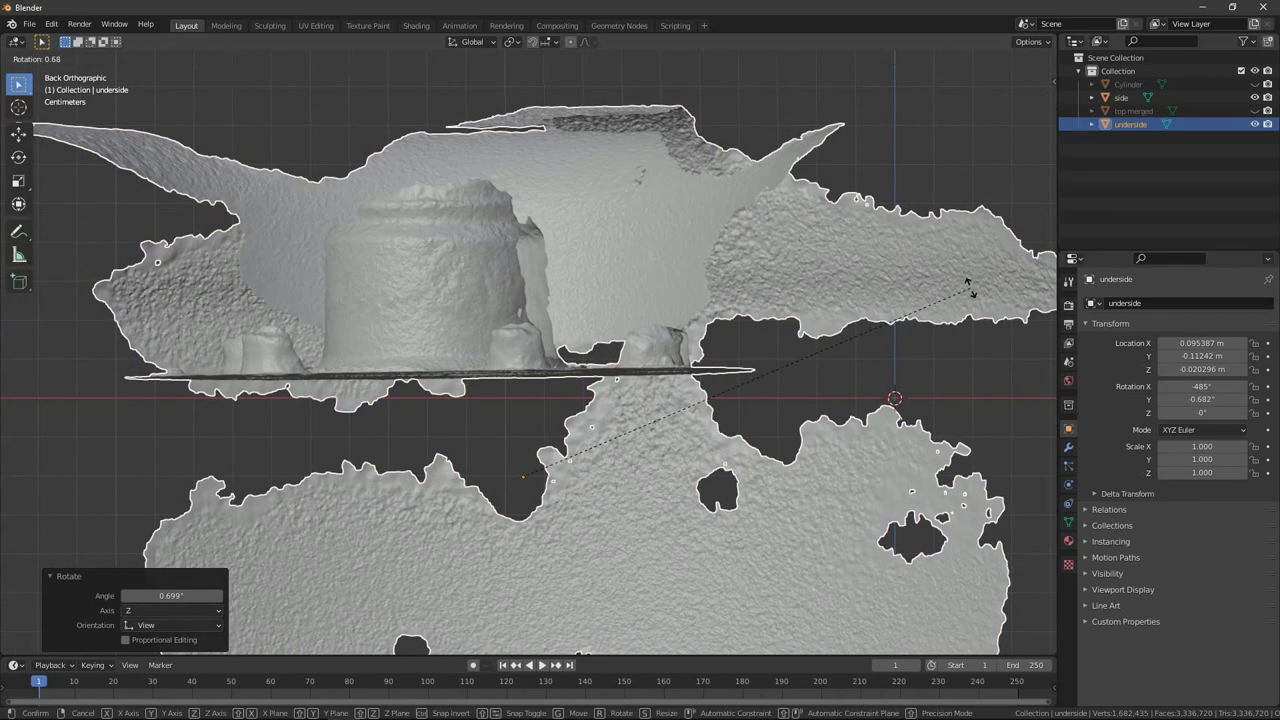
pyautogui.click(969, 284)
pyautogui.click(1004, 105)
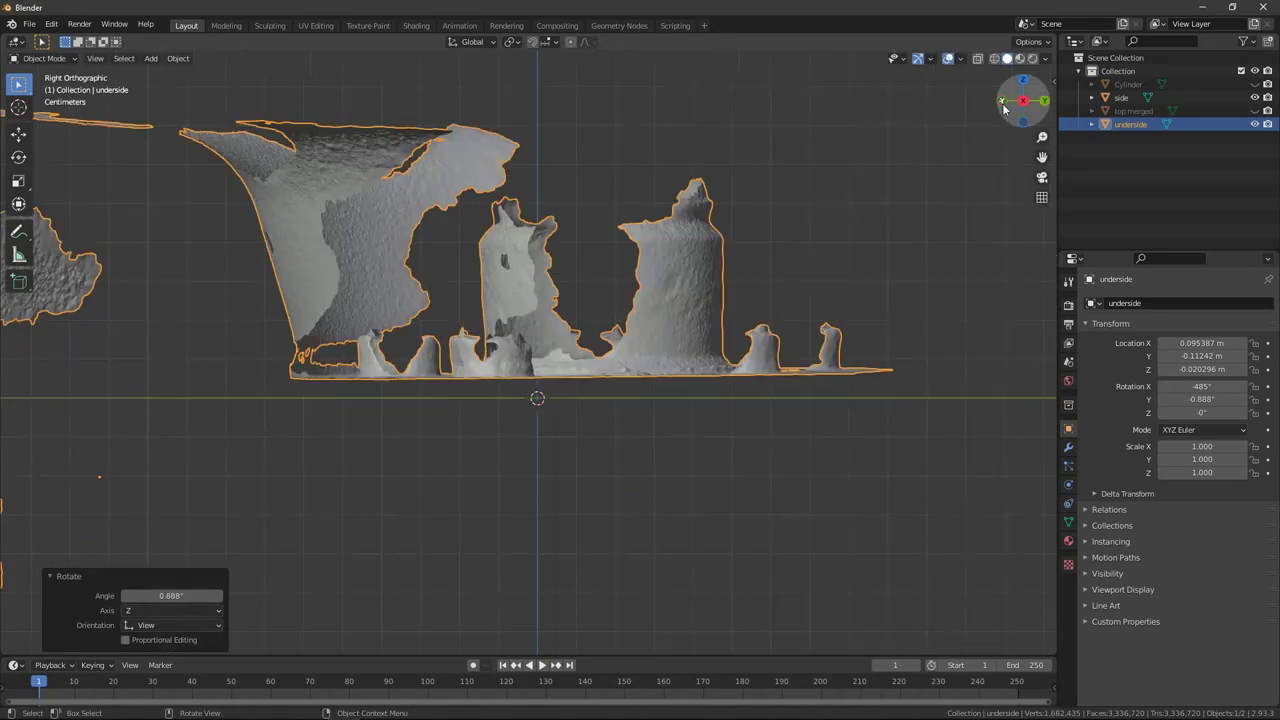
pyautogui.press('r')
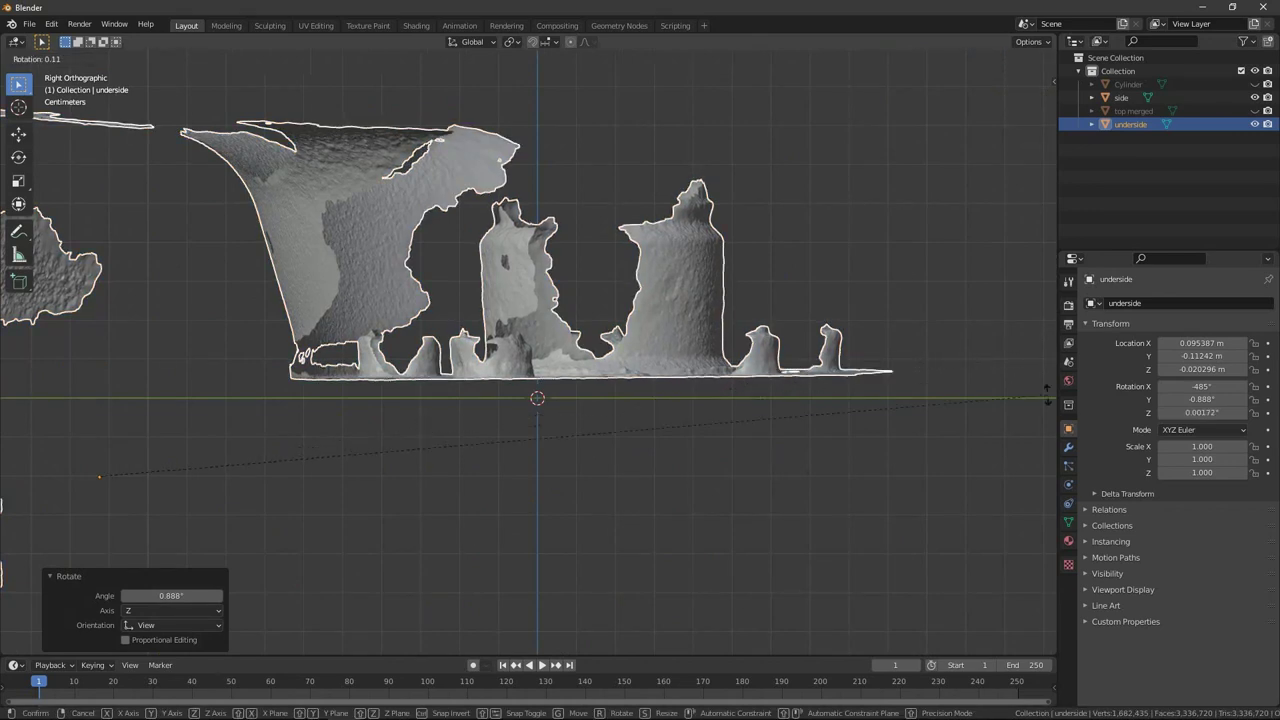
pyautogui.click(1046, 399)
pyautogui.click(1046, 392)
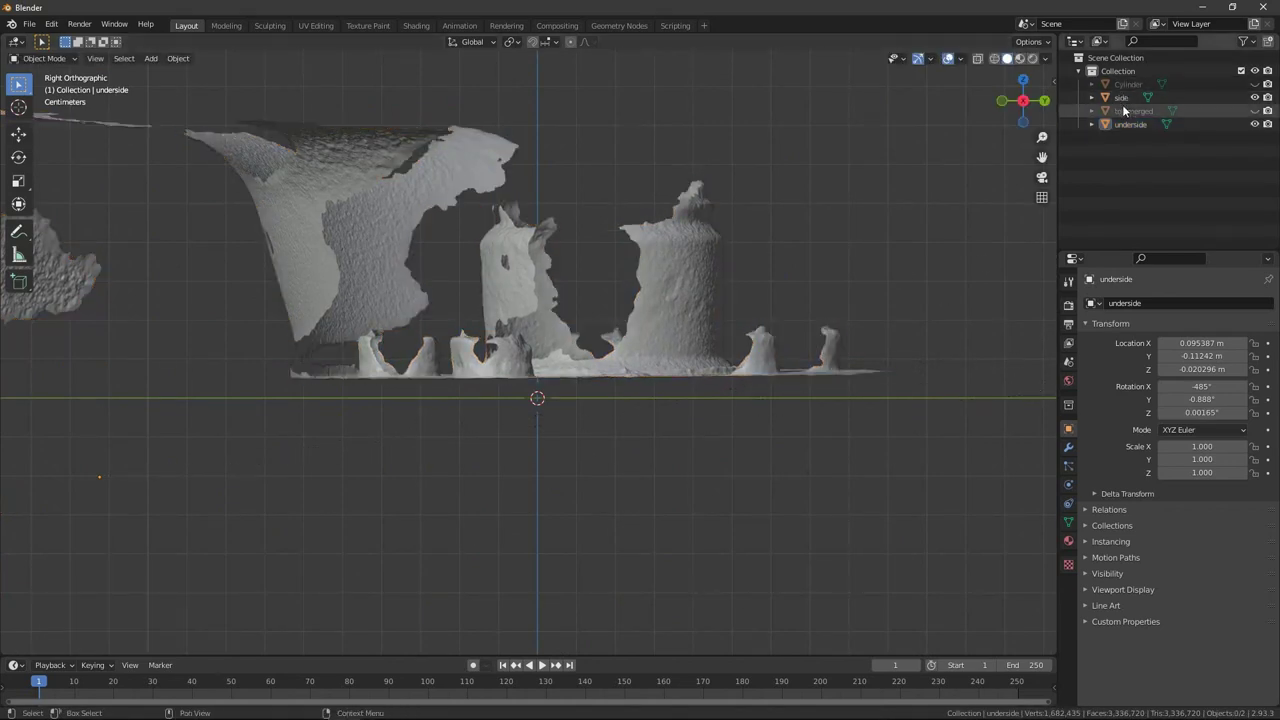
pyautogui.click(1255, 111)
pyautogui.scroll(-4, 798, 217)
# Step: Raise the underside scan vertically and switch to Top view
pyautogui.keyDown('shift'); pyautogui.scroll(4, 664, 390); pyautogui.keyUp('shift')
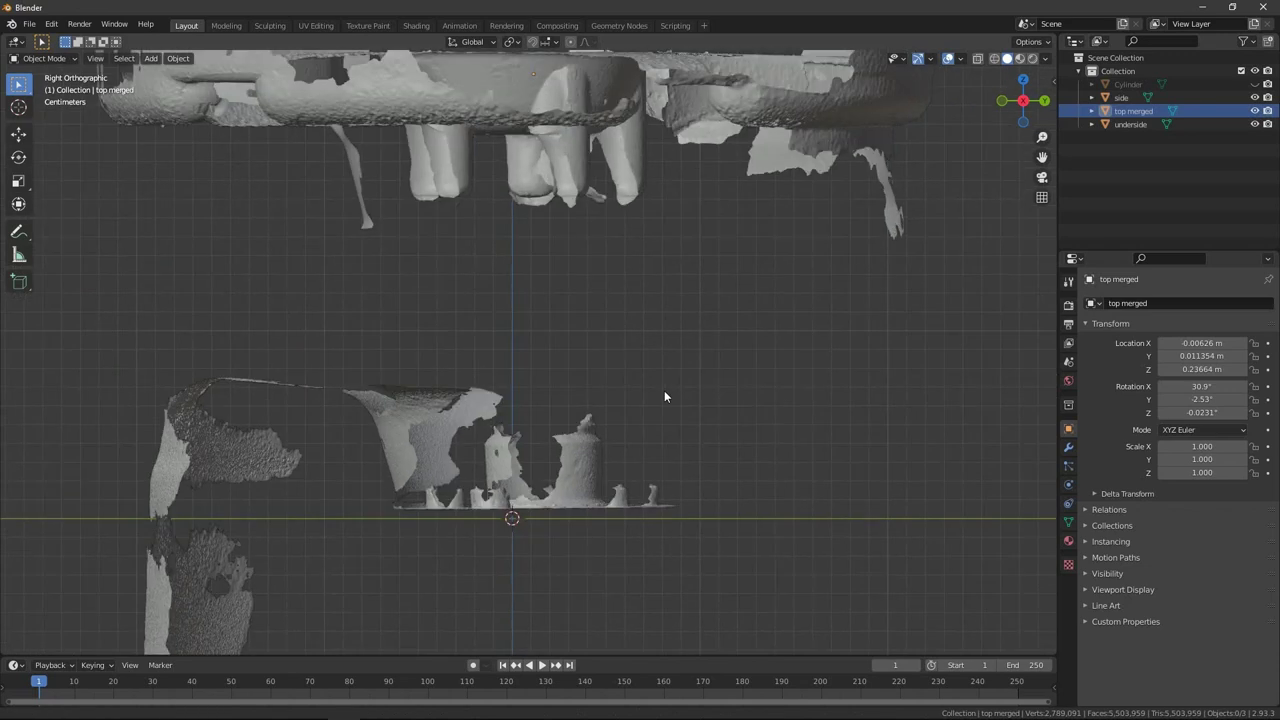
pyautogui.click(604, 530)
pyautogui.press('g')
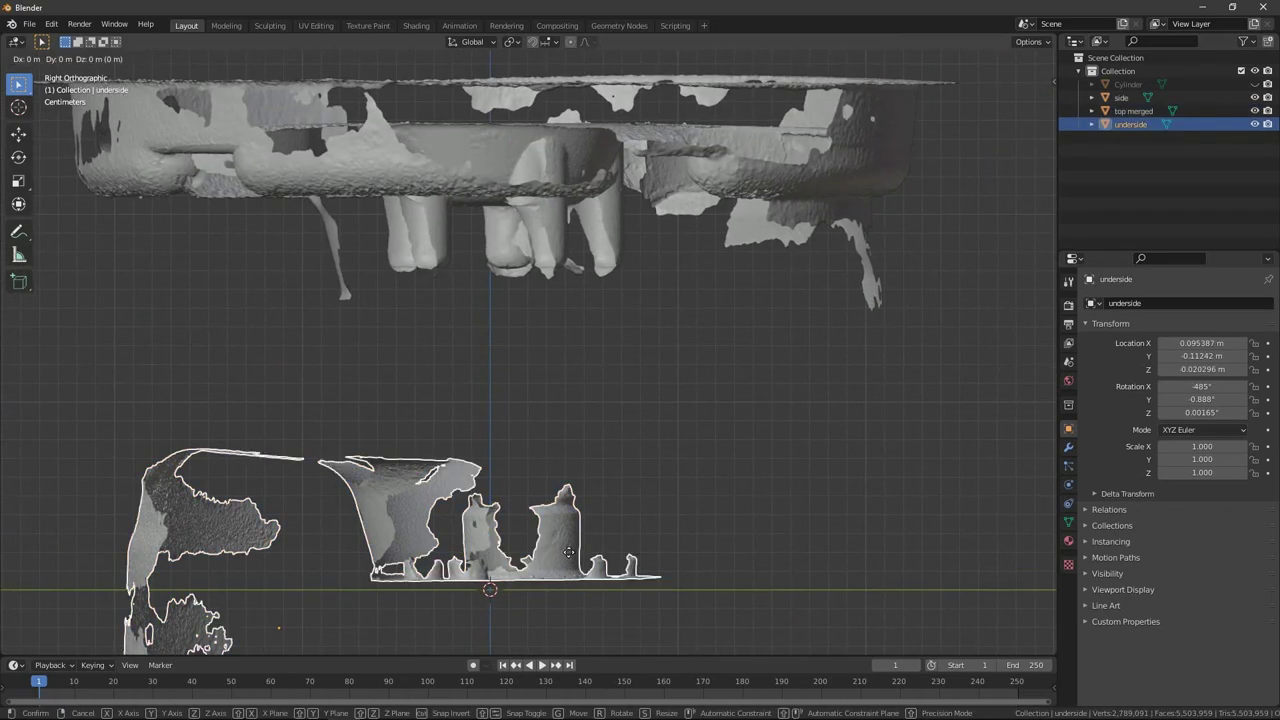
pyautogui.press('z')
pyautogui.click(587, 345)
pyautogui.click(1023, 81)
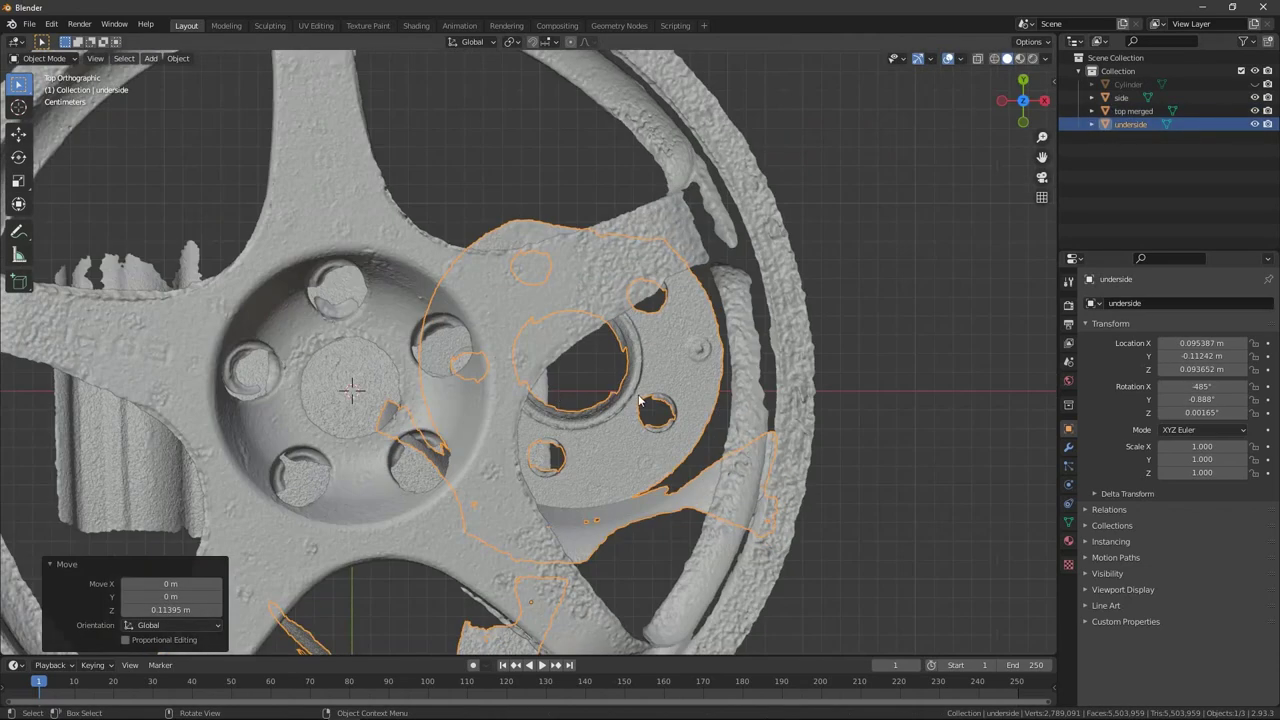
pyautogui.scroll(-3, 691, 420)
# Step: Centre the underside scan on the hub, origin at 3D cursor, and rotate to -14.4° matching the spokes
pyautogui.click(313, 430)
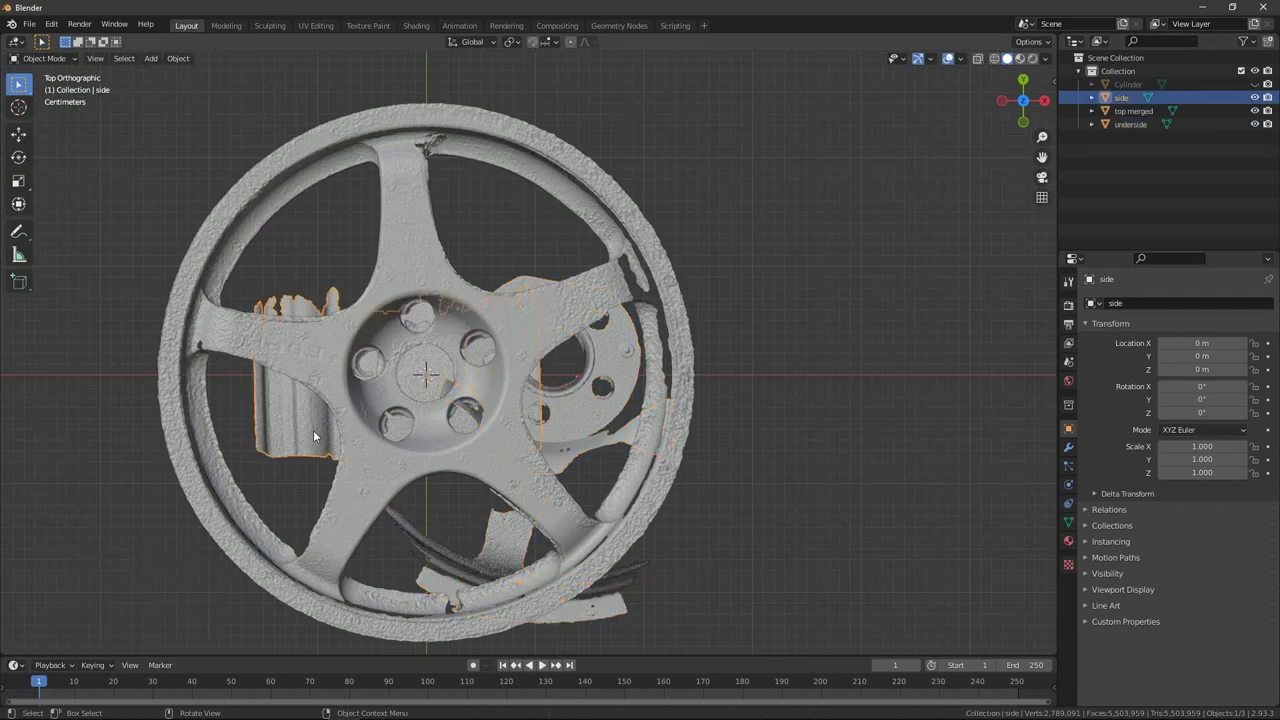
pyautogui.click(556, 425)
pyautogui.press('g')
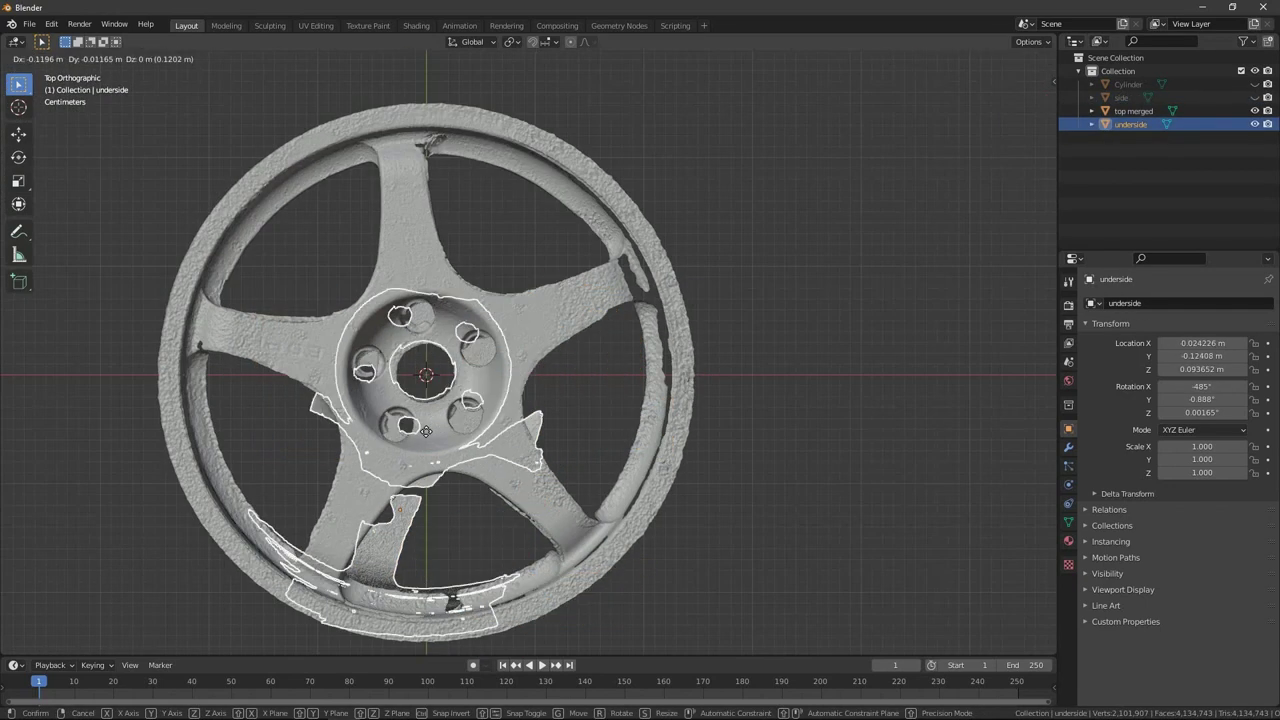
pyautogui.click(426, 435)
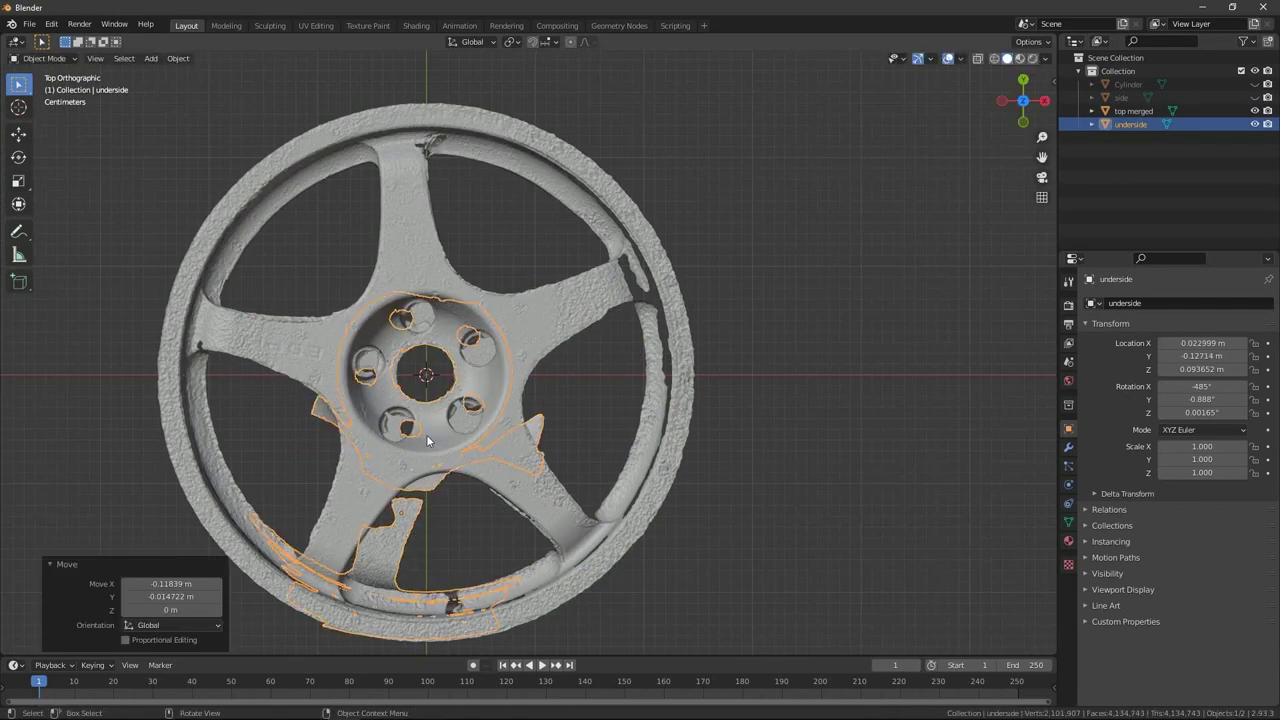
pyautogui.rightClick(397, 552)
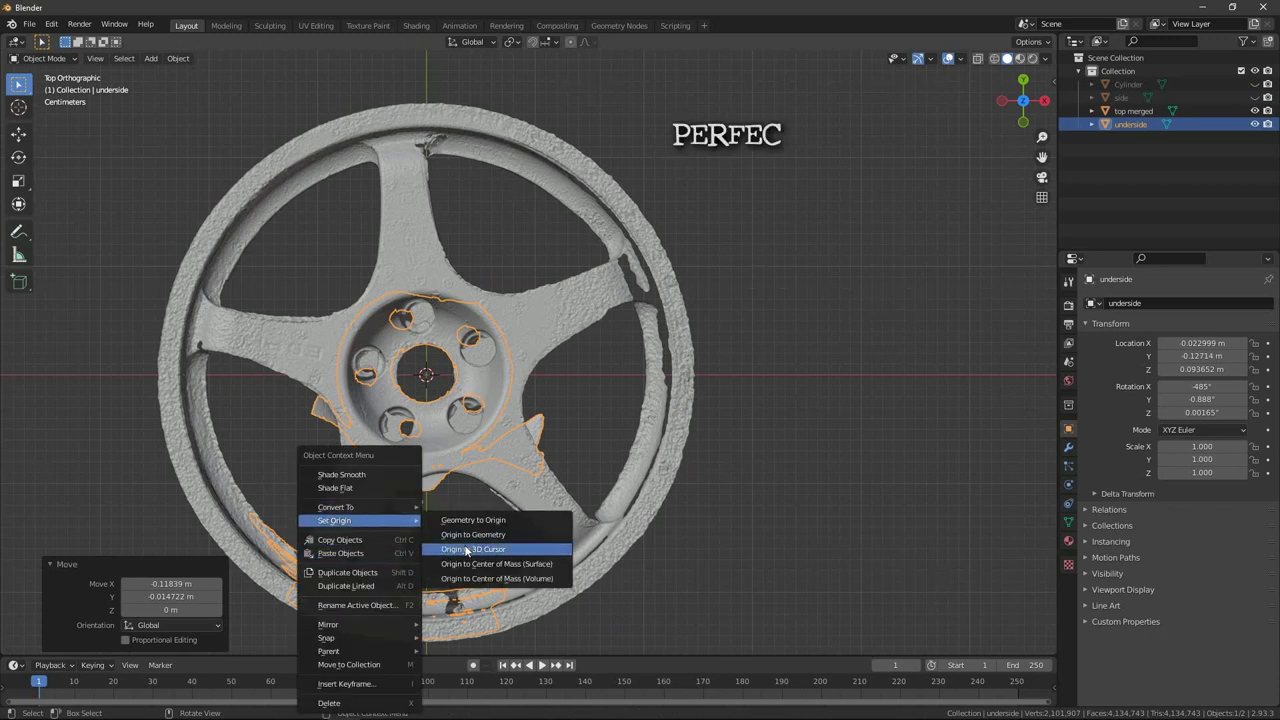
pyautogui.click(466, 551)
pyautogui.press('r')
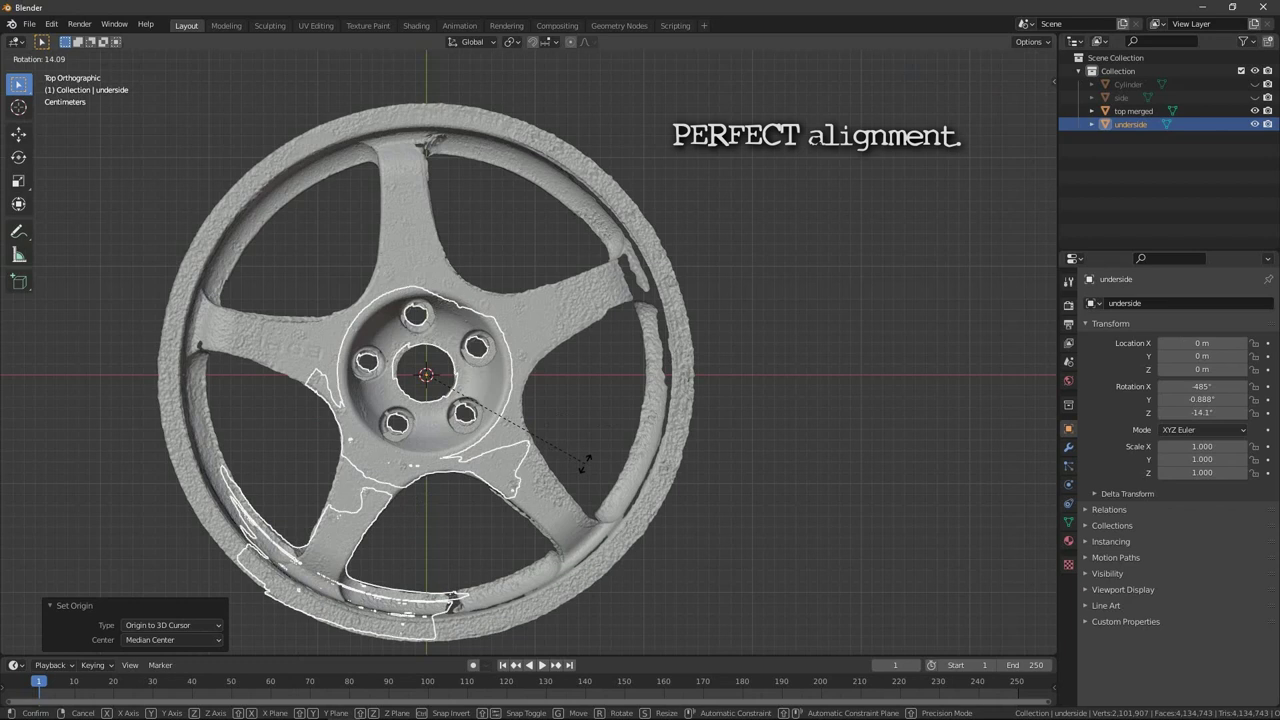
pyautogui.click(585, 463)
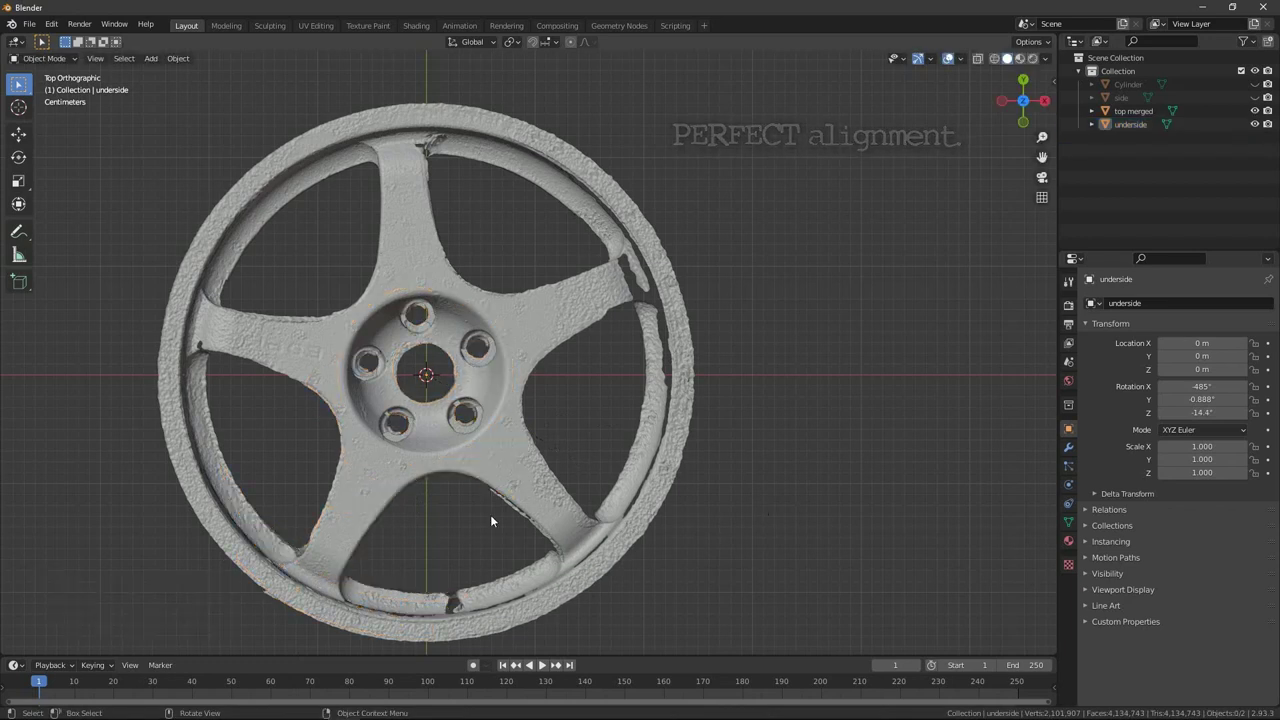
pyautogui.moveTo(490, 514)
pyautogui.mouseDown(button='middle')
pyautogui.moveTo(516, 374)
pyautogui.moveTo(421, 341)
pyautogui.mouseUp(button='middle')
pyautogui.scroll(5, 520, 280)
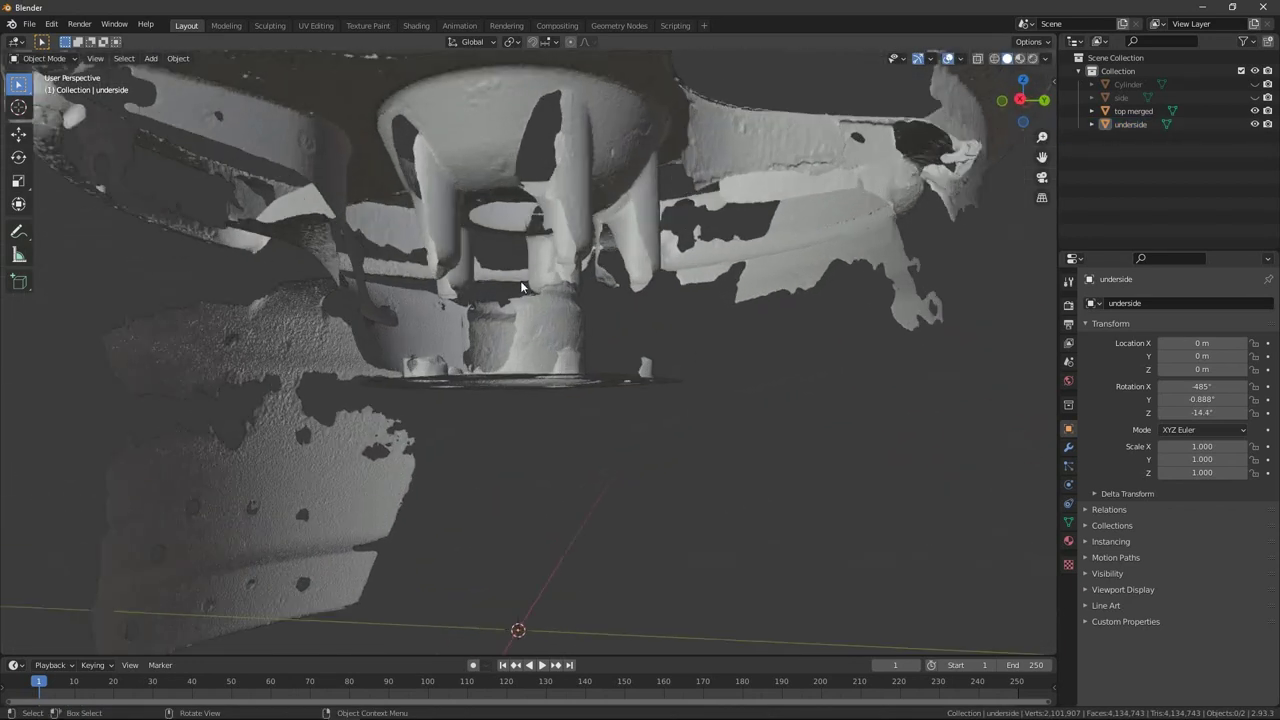
pyautogui.moveTo(520, 265)
pyautogui.mouseDown(button='middle')
pyautogui.moveTo(553, 291)
pyautogui.moveTo(586, 263)
pyautogui.moveTo(560, 280)
pyautogui.moveTo(466, 263)
pyautogui.moveTo(457, 191)
pyautogui.moveTo(480, 206)
pyautogui.moveTo(480, 263)
pyautogui.moveTo(503, 262)
pyautogui.mouseUp(button='middle')
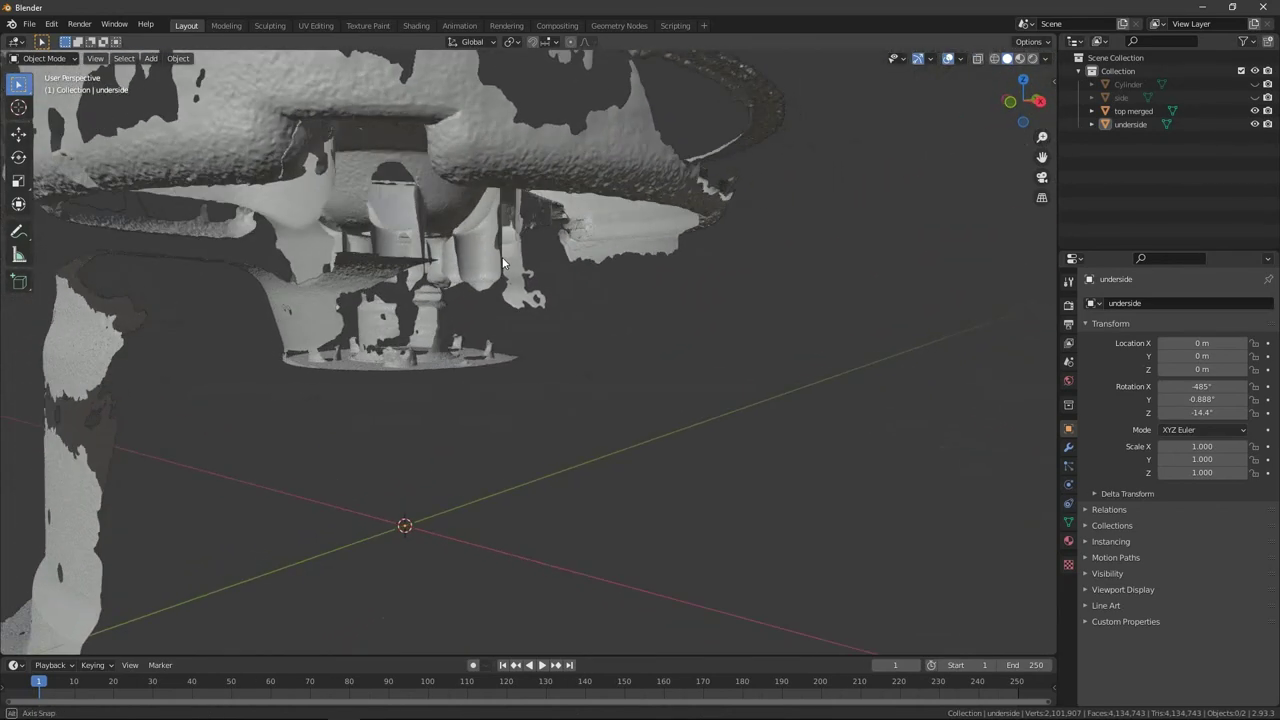
# Step: Raise the underside scan along Z beneath the top scan, viewed side-on
pyautogui.click(297, 334)
pyautogui.moveTo(1011, 138); pyautogui.dragTo(464, 270)
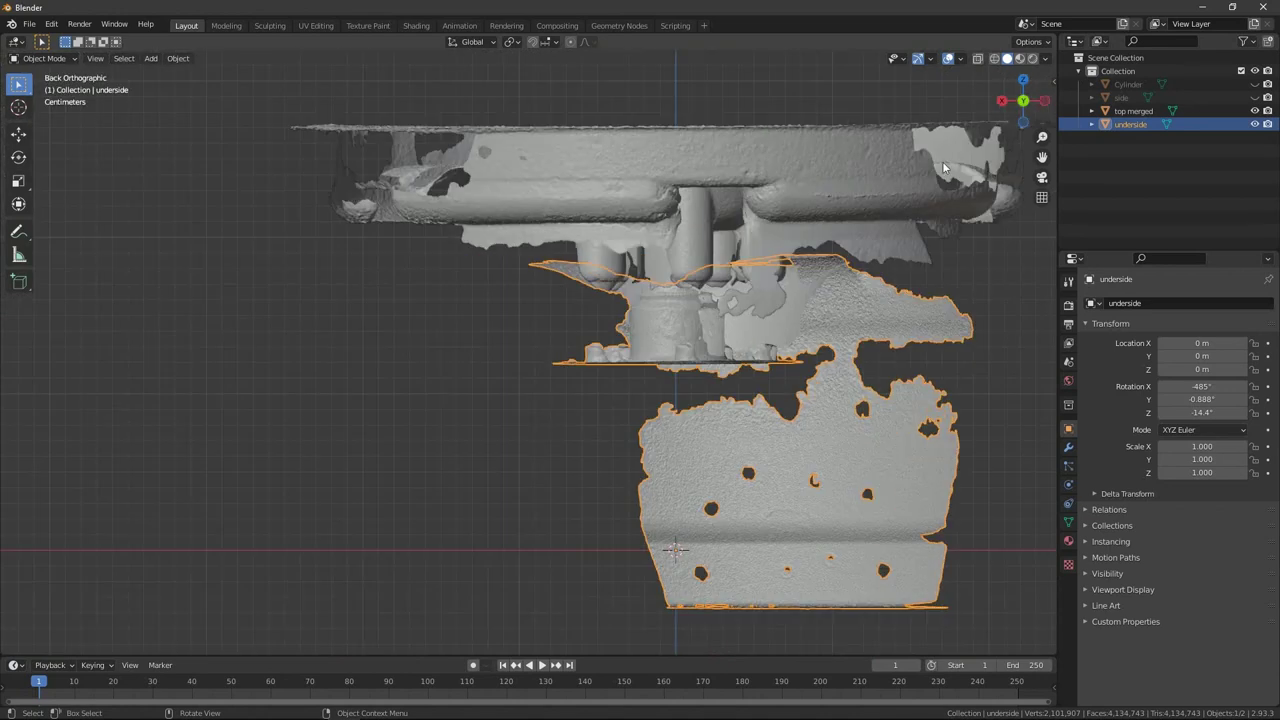
pyautogui.press('g')
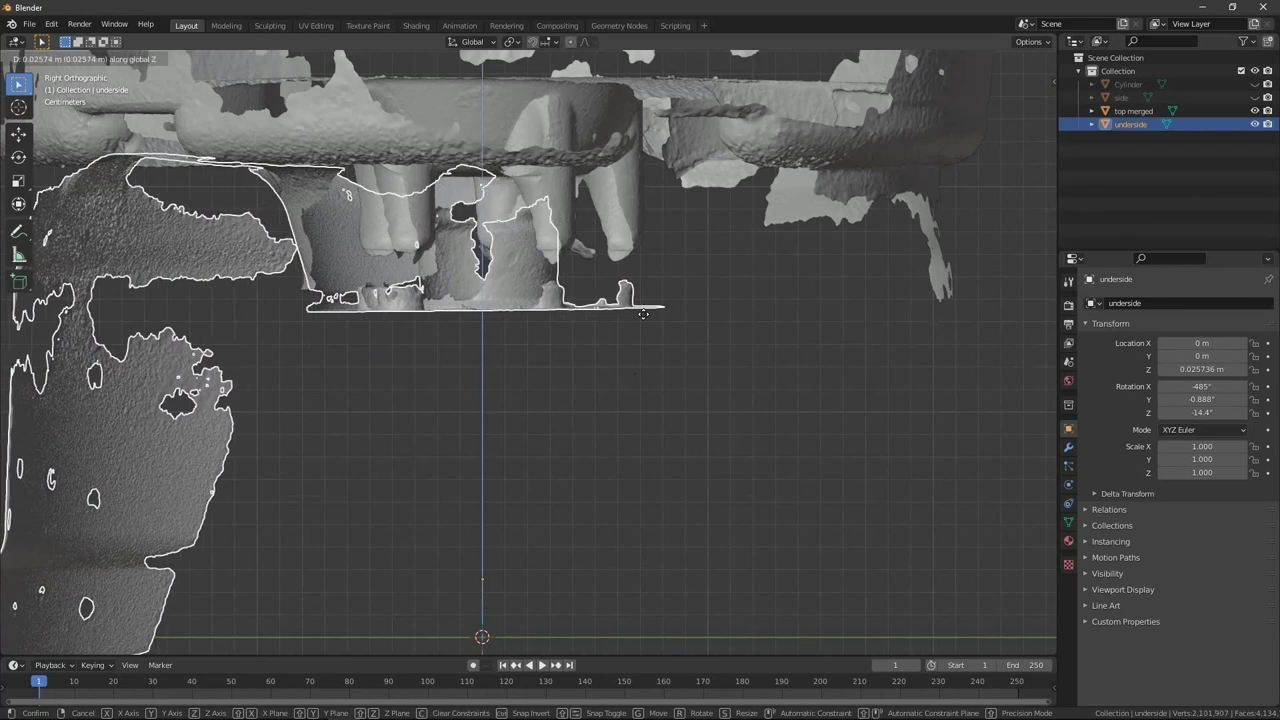
pyautogui.press('z')
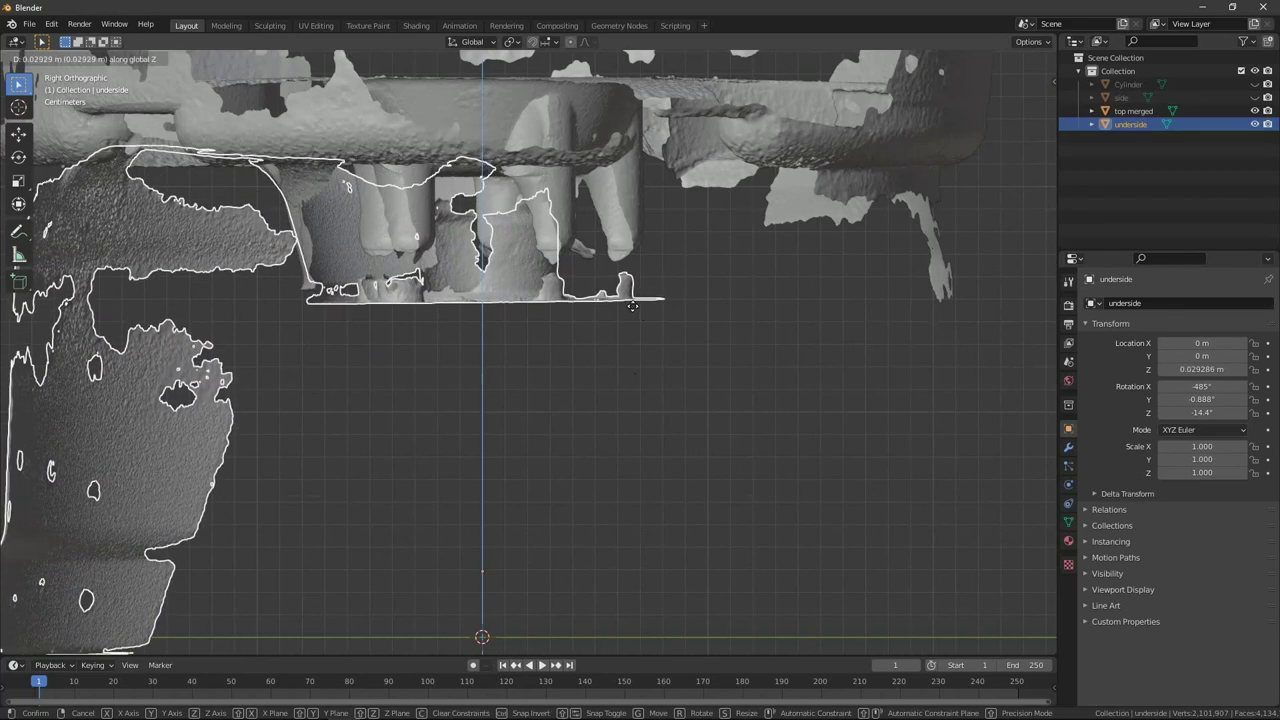
pyautogui.click(579, 424)
pyautogui.scroll(-2, 524, 429)
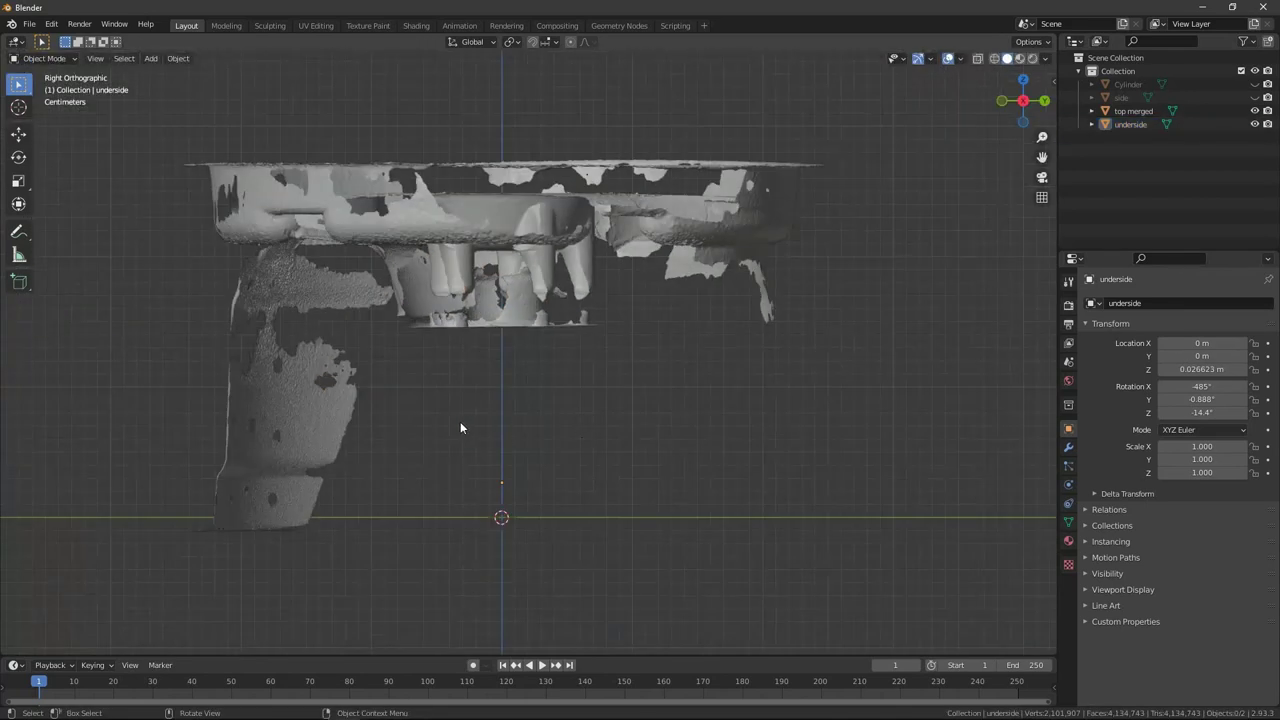
# Step: Fine-tune the underside scan's height to Z 0.036977 m and orbit to check the assembled wheel
pyautogui.scroll(1, 427, 420)
pyautogui.click(427, 420)
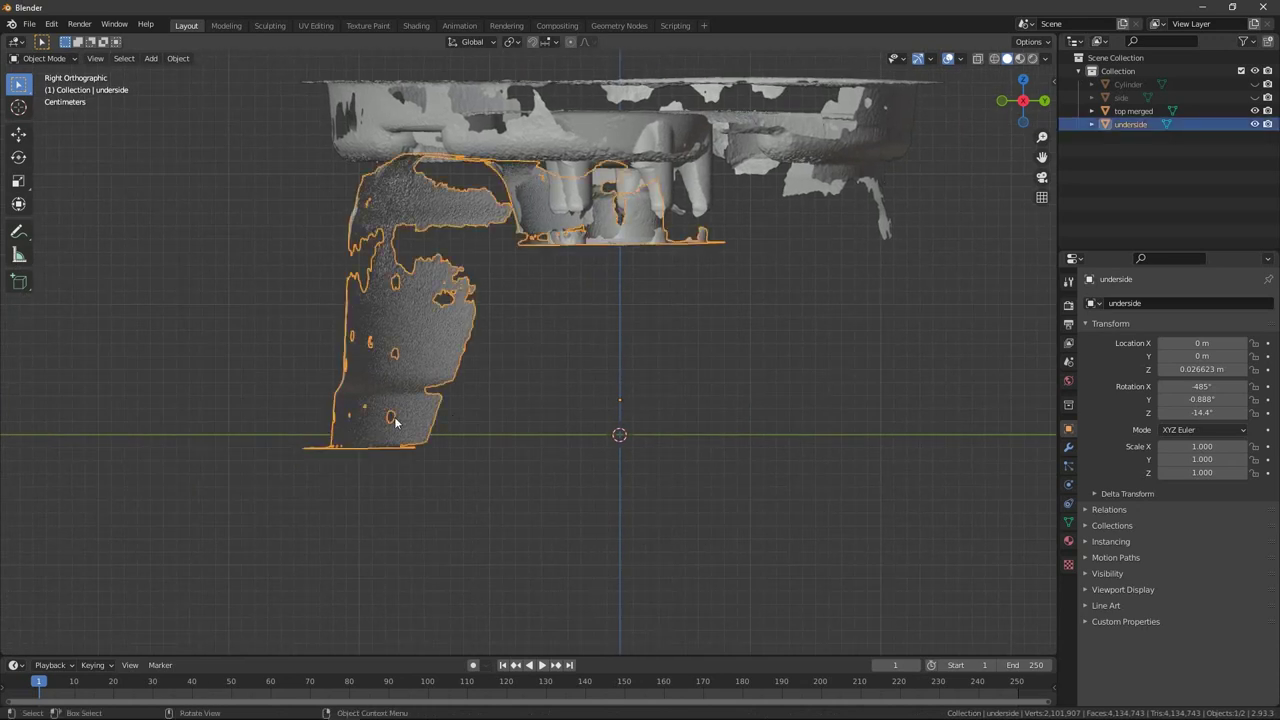
pyautogui.scroll(2, 415, 446)
pyautogui.scroll(1, 465, 407)
pyautogui.press('g')
pyautogui.press('z')
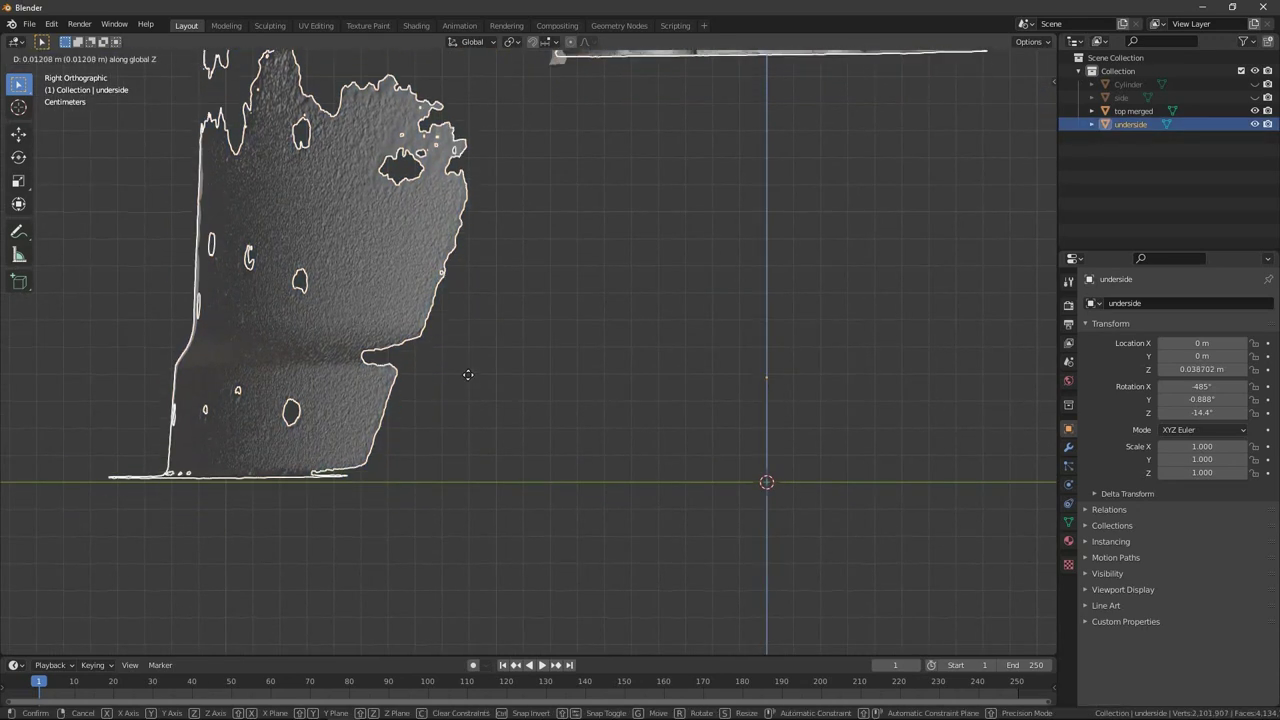
pyautogui.click(470, 378)
pyautogui.scroll(-3, 472, 379)
pyautogui.click(655, 327)
pyautogui.moveTo(655, 327)
pyautogui.mouseDown(button='middle')
pyautogui.moveTo(608, 271)
pyautogui.moveTo(544, 392)
pyautogui.moveTo(400, 380)
pyautogui.moveTo(548, 318)
pyautogui.moveTo(645, 338)
pyautogui.moveTo(671, 563)
pyautogui.moveTo(643, 508)
pyautogui.mouseUp(button='middle')
pyautogui.scroll(-3, 643, 508)
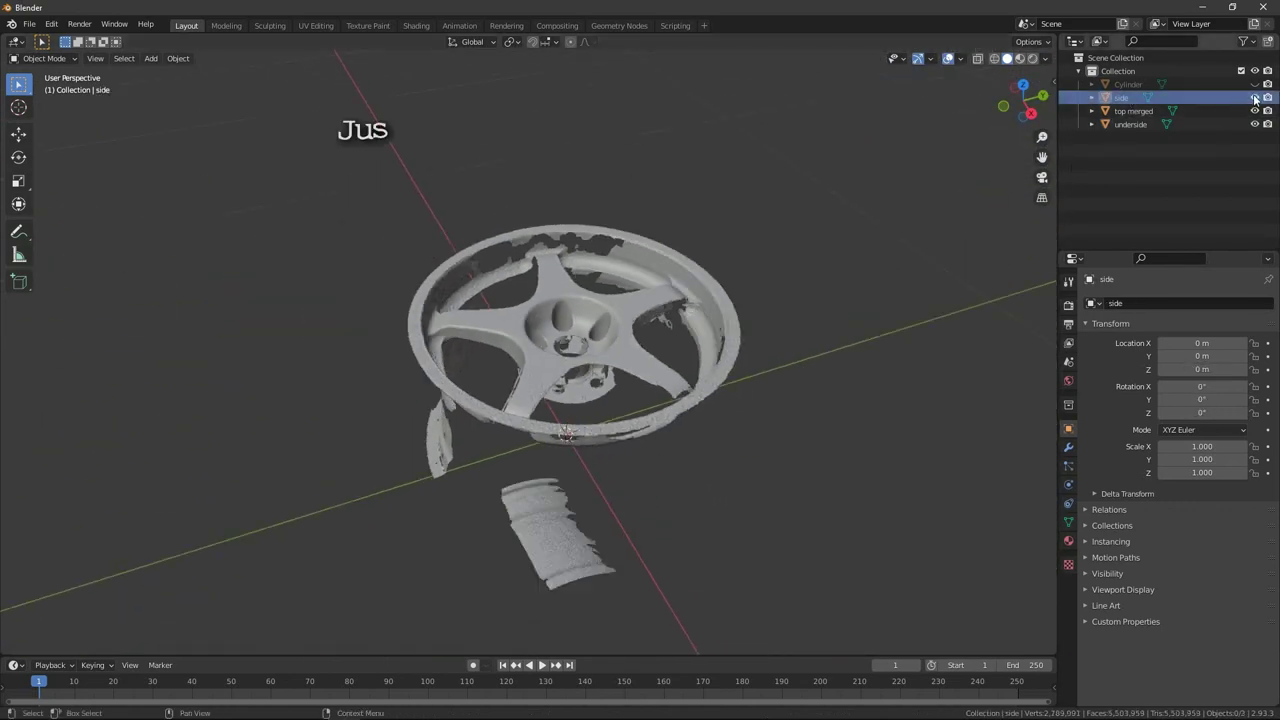
# Step: Set the side scan's origin to its geometry and move it into a rough position
pyautogui.click(548, 549)
pyautogui.rightClick(548, 549)
pyautogui.moveTo(484, 520)
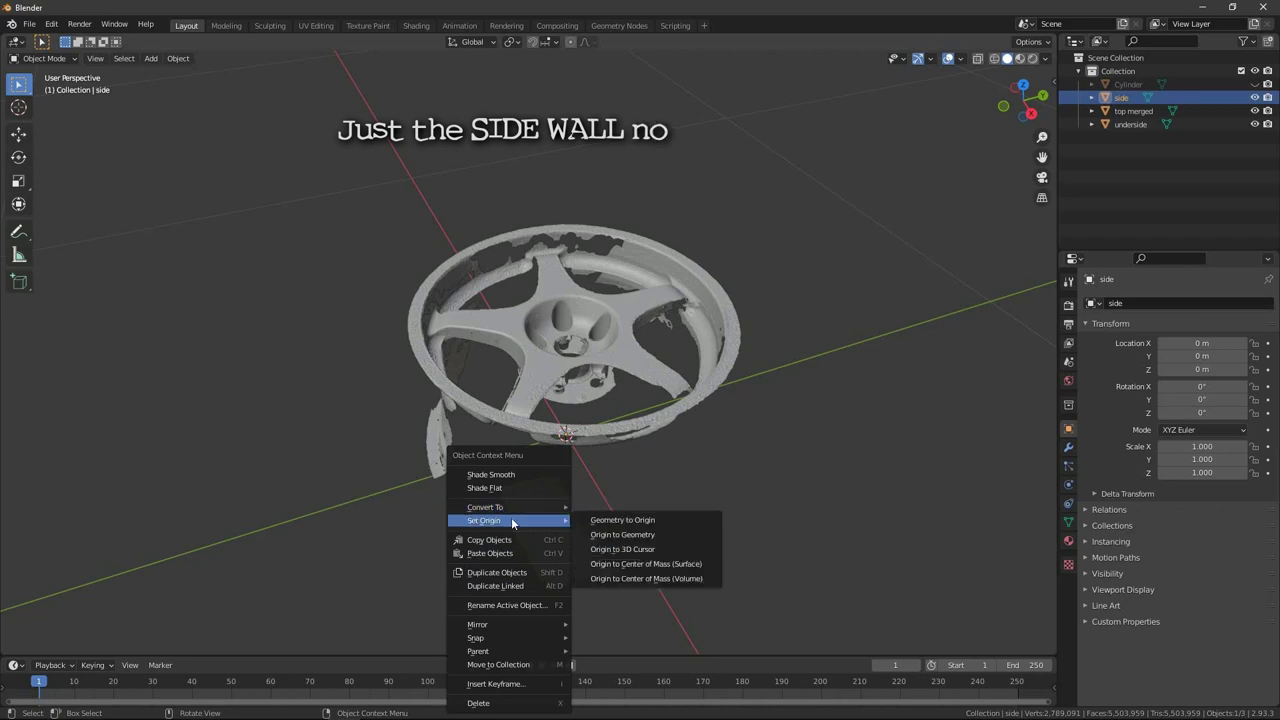
pyautogui.click(630, 566)
pyautogui.click(1031, 113)
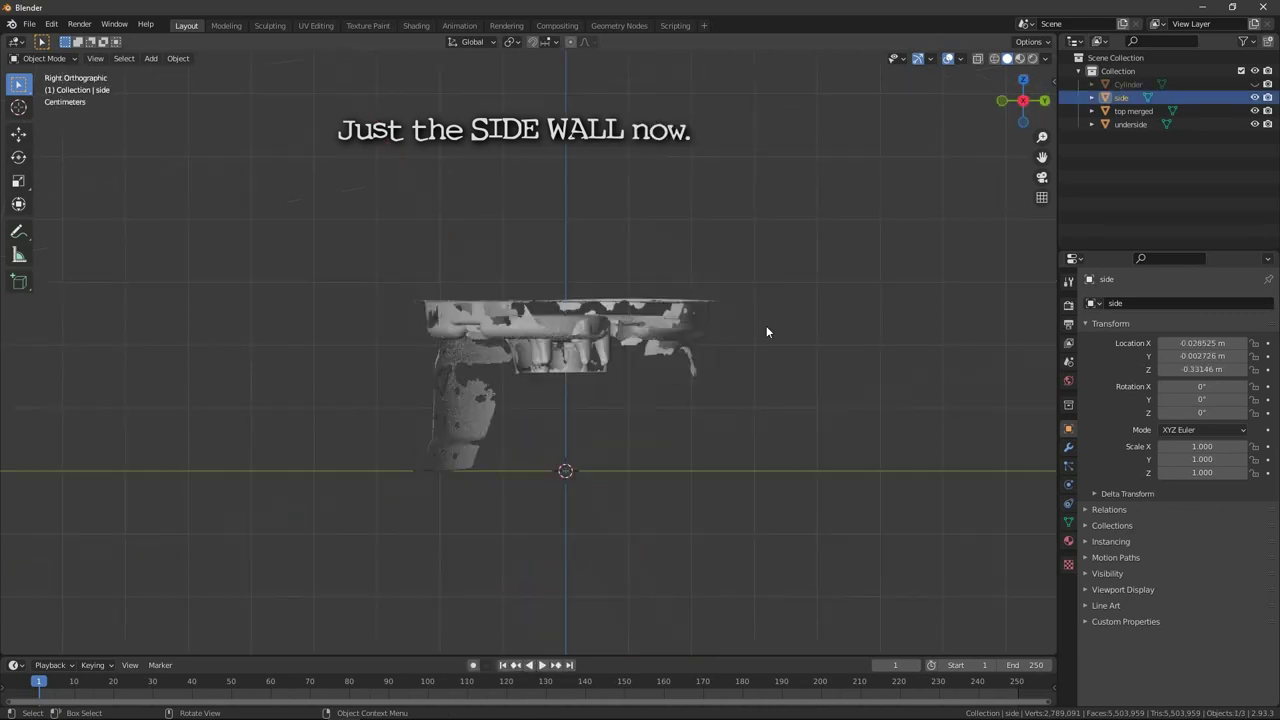
pyautogui.press('g')
pyautogui.click(480, 365)
pyautogui.moveTo(480, 365)
pyautogui.mouseDown(button='middle')
pyautogui.moveTo(503, 400)
pyautogui.moveTo(539, 396)
pyautogui.moveTo(492, 408)
pyautogui.mouseUp(button='middle')
# Step: Rotate the side scan 84.1° about Y, then -101° about Z
pyautogui.press('r')
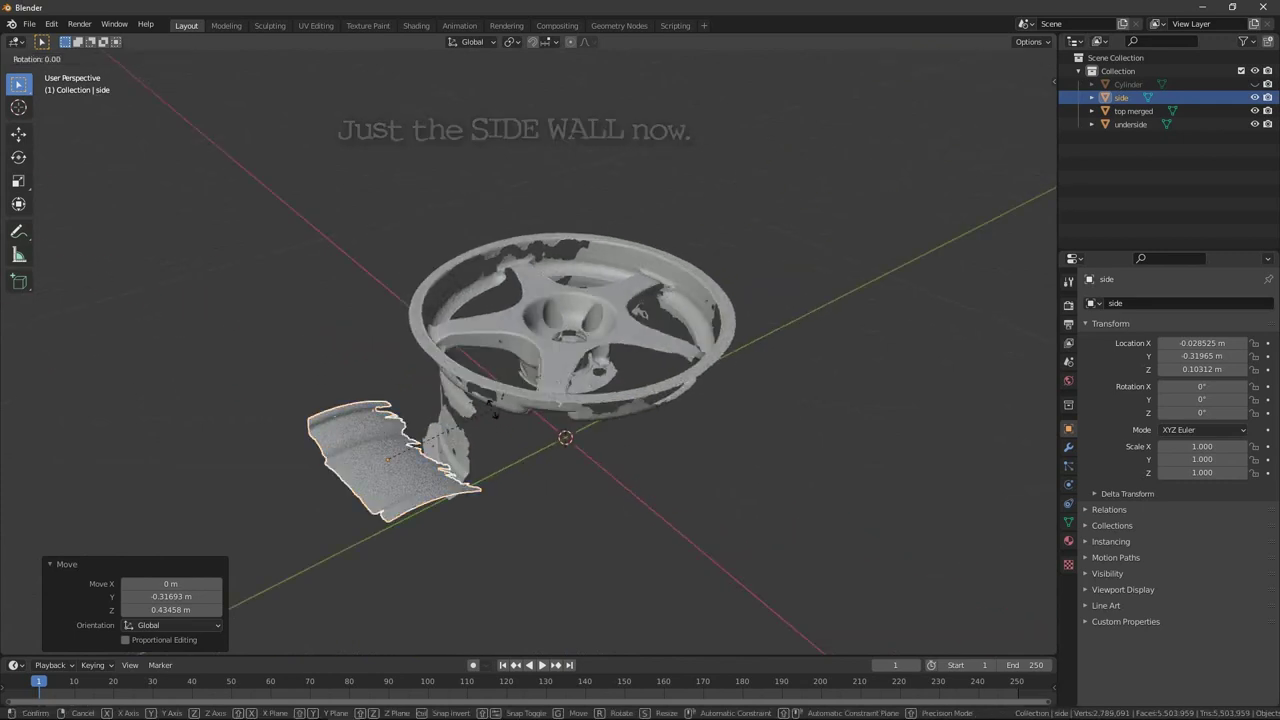
pyautogui.press('y')
pyautogui.click(796, 525)
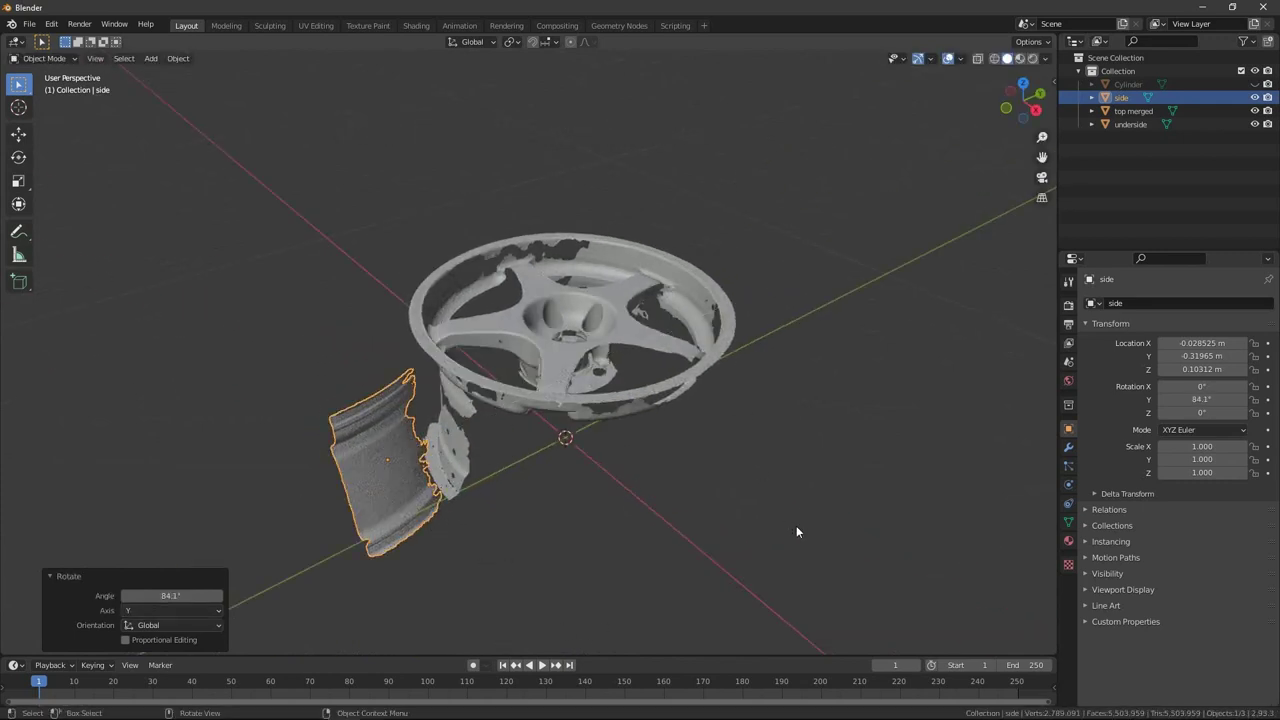
pyautogui.press('r')
pyautogui.press('z')
pyautogui.click(601, 463)
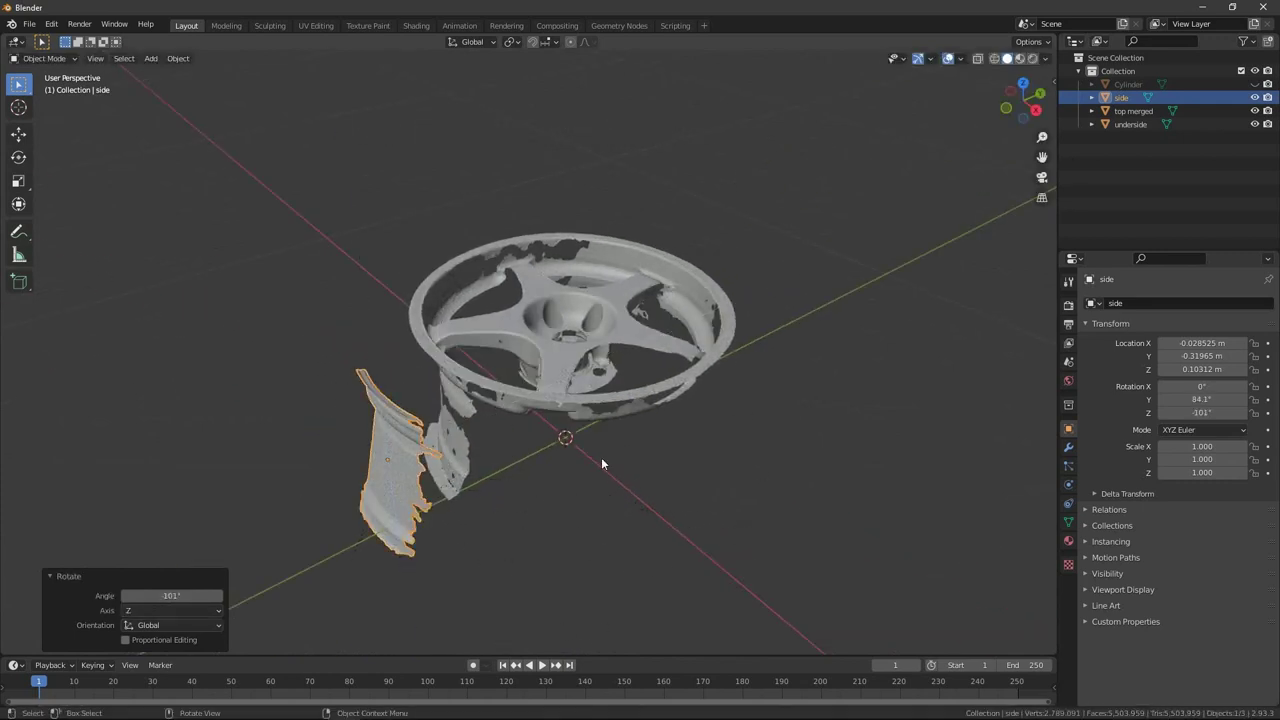
# Step: In side view, tilt the side scan -12.2° and move it against the rim
pyautogui.click(1035, 110)
pyautogui.scroll(3, 481, 329)
pyautogui.scroll(2, 846, 361)
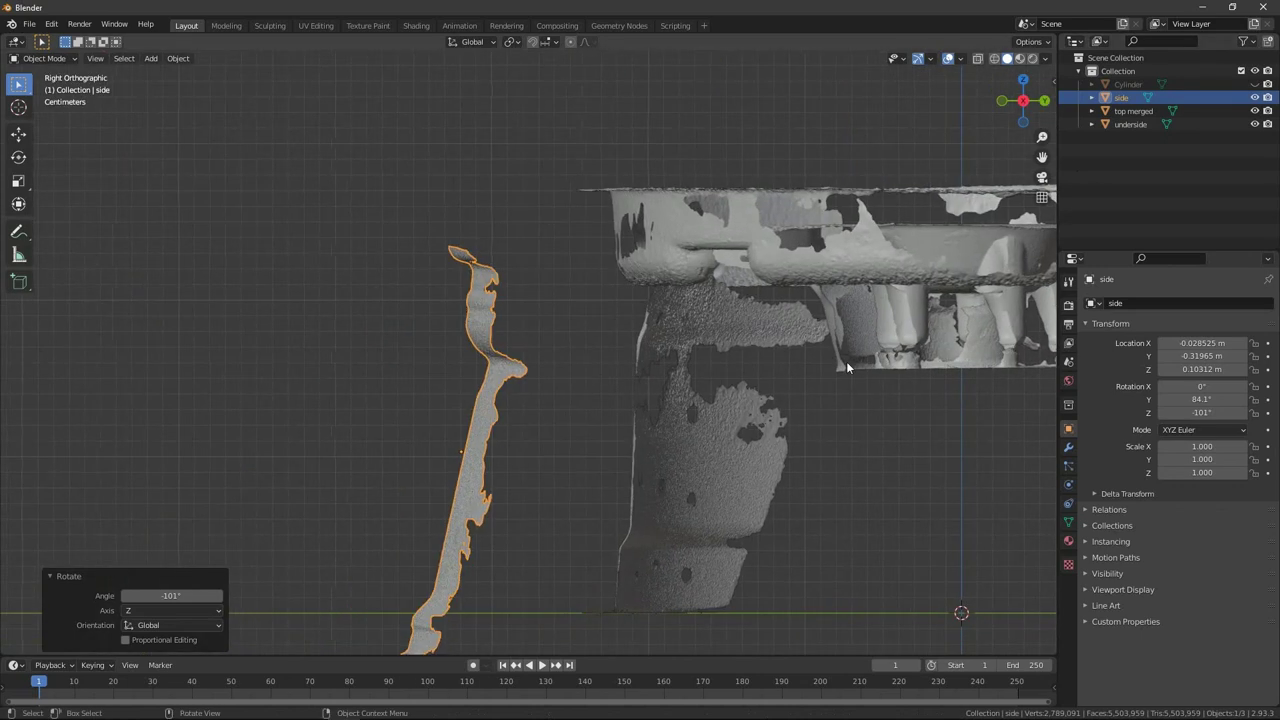
pyautogui.press('r')
pyautogui.click(780, 310)
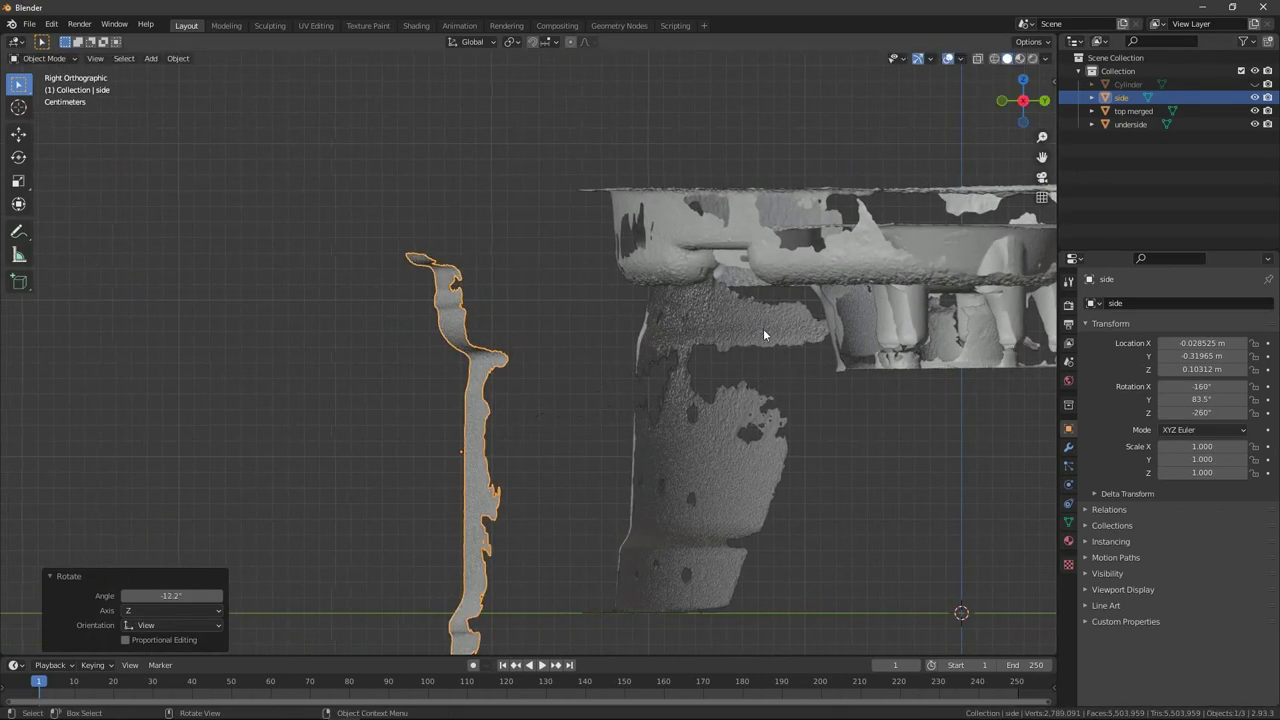
pyautogui.press('g')
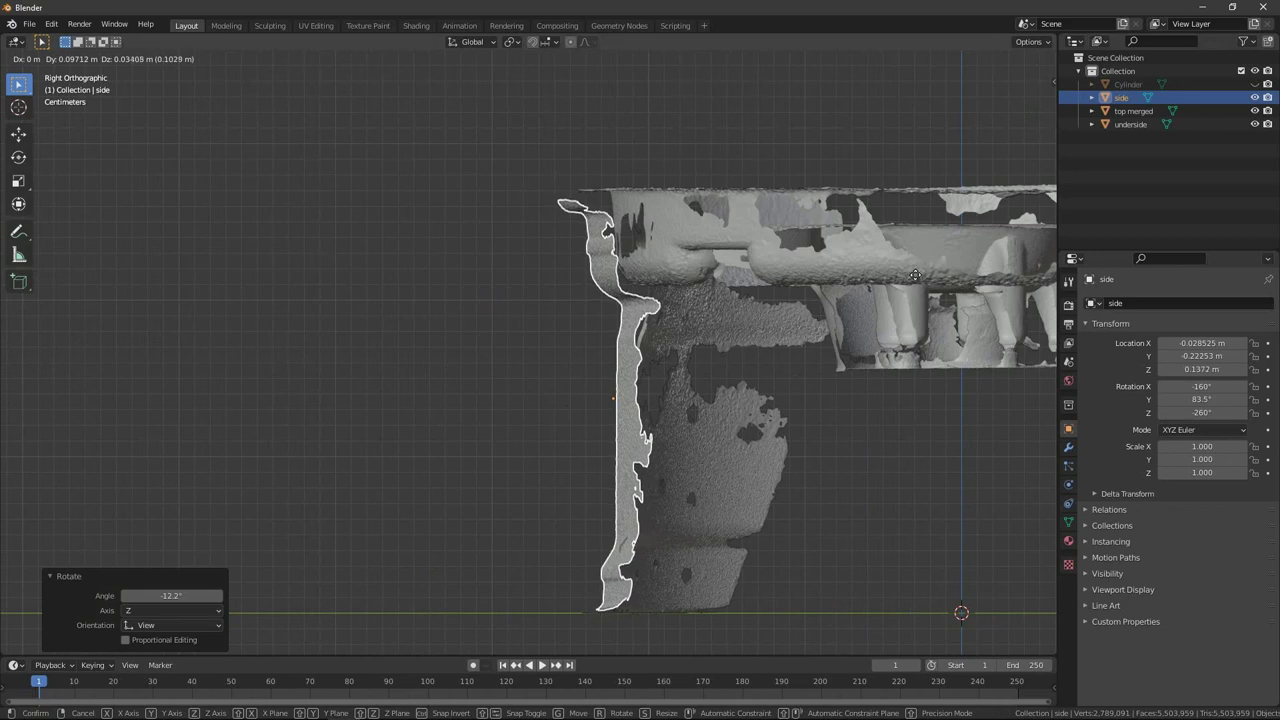
pyautogui.click(913, 272)
pyautogui.moveTo(913, 271)
pyautogui.mouseDown(button='middle')
pyautogui.moveTo(918, 413)
pyautogui.moveTo(558, 372)
pyautogui.moveTo(704, 346)
pyautogui.moveTo(777, 456)
pyautogui.moveTo(720, 414)
pyautogui.moveTo(766, 366)
pyautogui.moveTo(808, 437)
pyautogui.moveTo(777, 505)
pyautogui.moveTo(706, 519)
pyautogui.moveTo(571, 494)
pyautogui.moveTo(381, 391)
pyautogui.moveTo(271, 395)
pyautogui.moveTo(22, 501)
pyautogui.moveTo(402, 447)
pyautogui.mouseUp(button='middle')
pyautogui.click(540, 360)
pyautogui.scroll(-3, 519, 349)
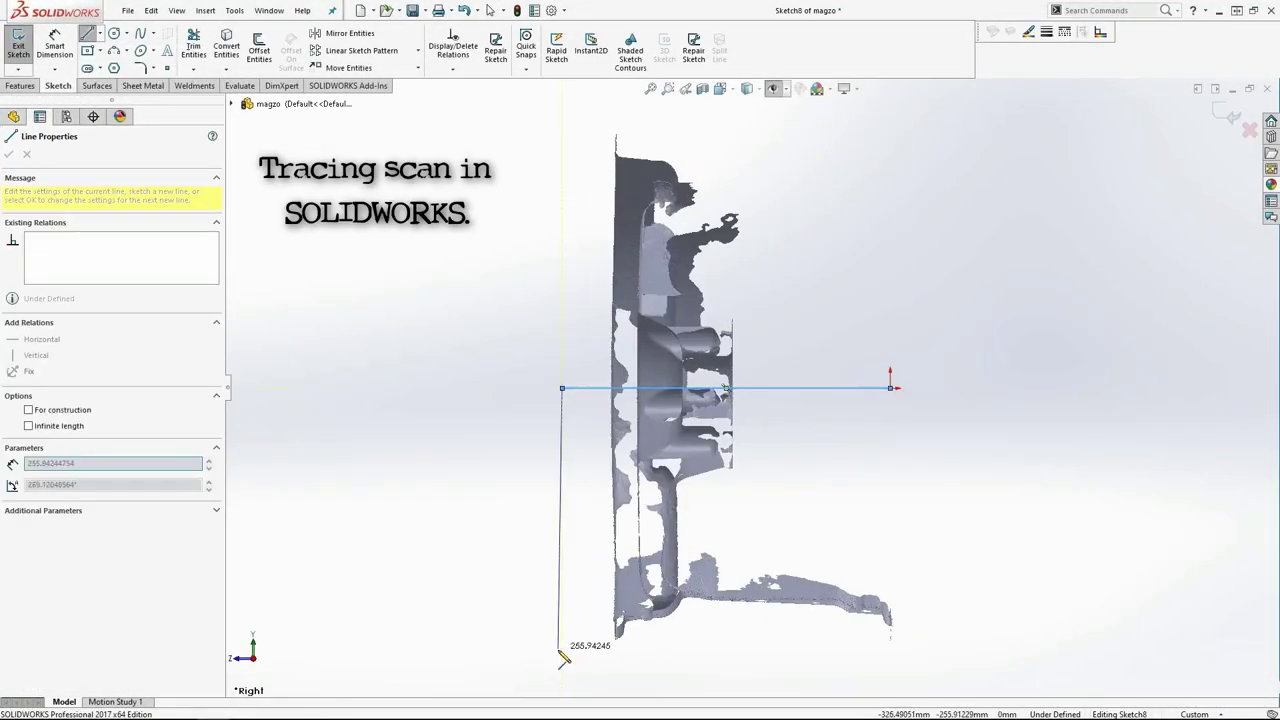
# Step: Finish the vertical line and dimension the horizontal line 274 and the vertical line 248
pyautogui.click(563, 657)
pyautogui.click(55, 68)
pyautogui.click(74, 86)
pyautogui.click(800, 388)
pyautogui.write('274')
pyautogui.press('Return')
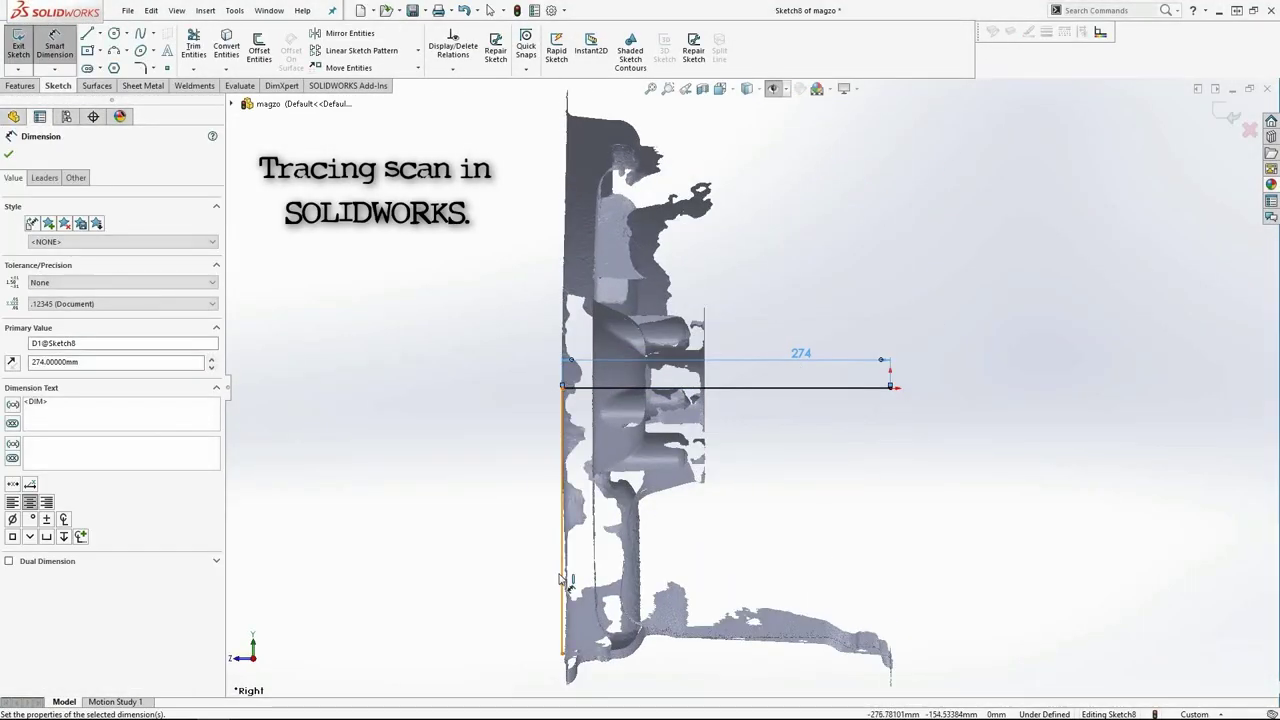
pyautogui.click(563, 580)
pyautogui.click(515, 575)
pyautogui.write('248')
pyautogui.press('Return')
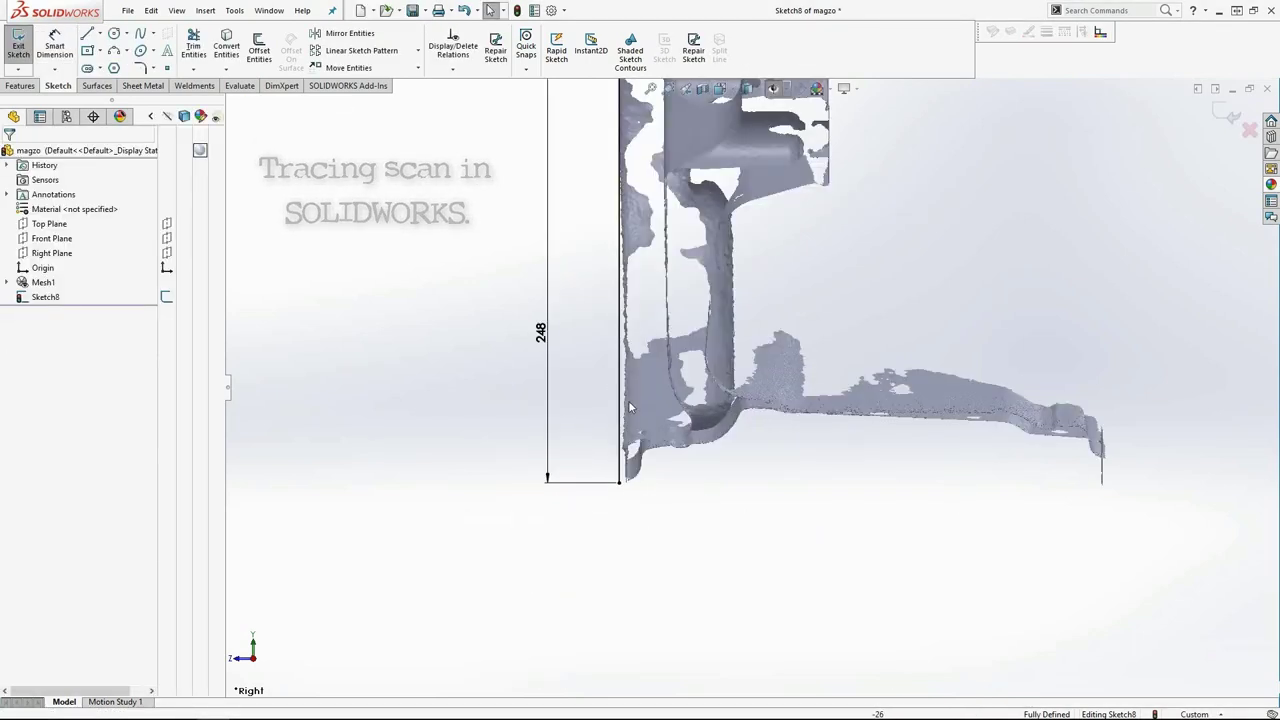
# Step: Begin a spline at the profile's corner
pyautogui.scroll(-3, 628, 405)
pyautogui.click(140, 33)
pyautogui.scroll(-3, 569, 594)
pyautogui.click(546, 593)
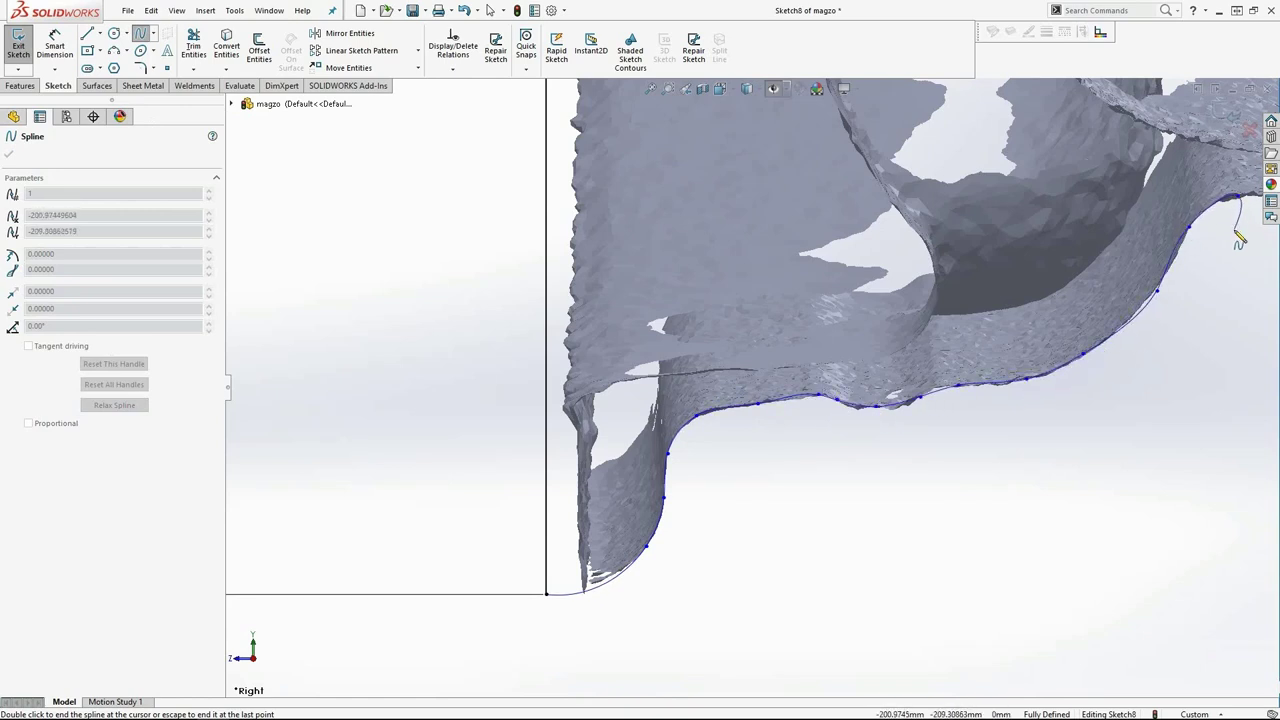
# Step: Run the spline along the curved rim edge, then add a line along the flat rim section
pyautogui.keyDown('ctrl'); pyautogui.moveTo(1238, 240); pyautogui.dragTo(626, 300, button='middle'); pyautogui.keyUp('ctrl')
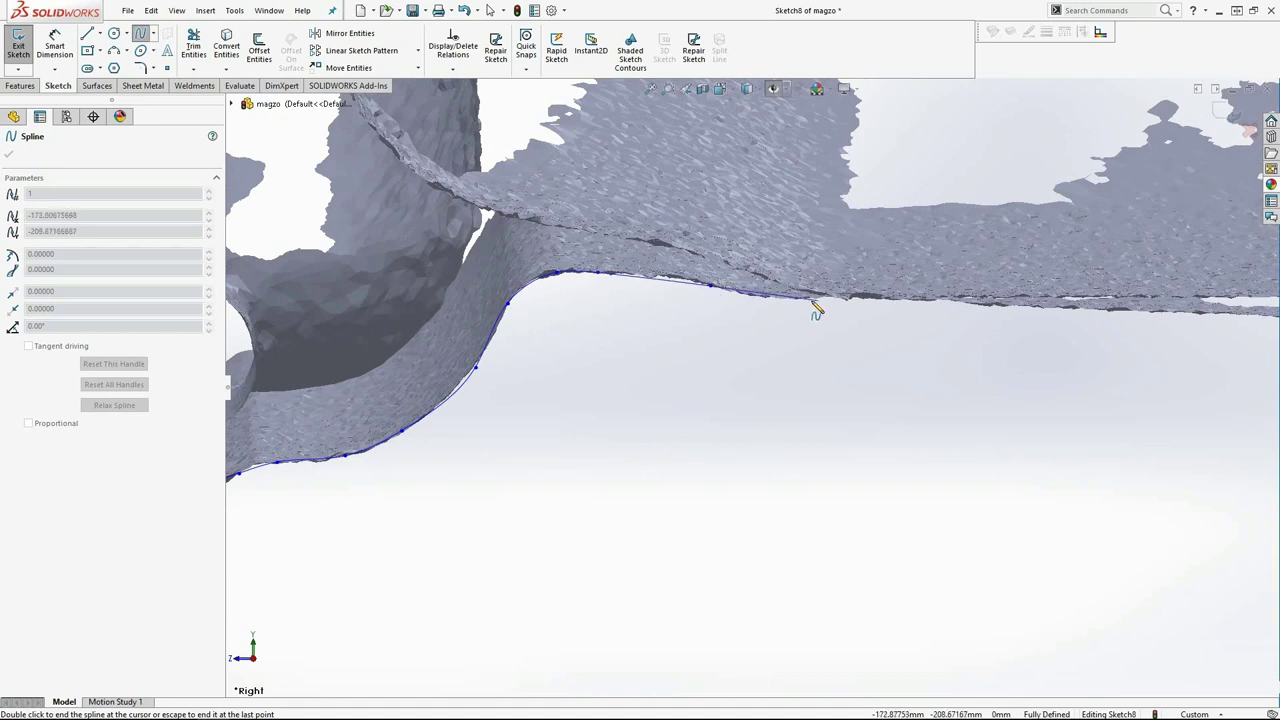
pyautogui.moveTo(838, 305)
pyautogui.keyDown('ctrl'); pyautogui.mouseDown(button='middle')
pyautogui.moveTo(346, 323)
pyautogui.moveTo(534, 362)
pyautogui.moveTo(1066, 391)
pyautogui.moveTo(651, 354)
pyautogui.mouseUp(button='middle'); pyautogui.keyUp('ctrl')
pyautogui.doubleClick(534, 350)
pyautogui.press('l')
pyautogui.click(535, 351)
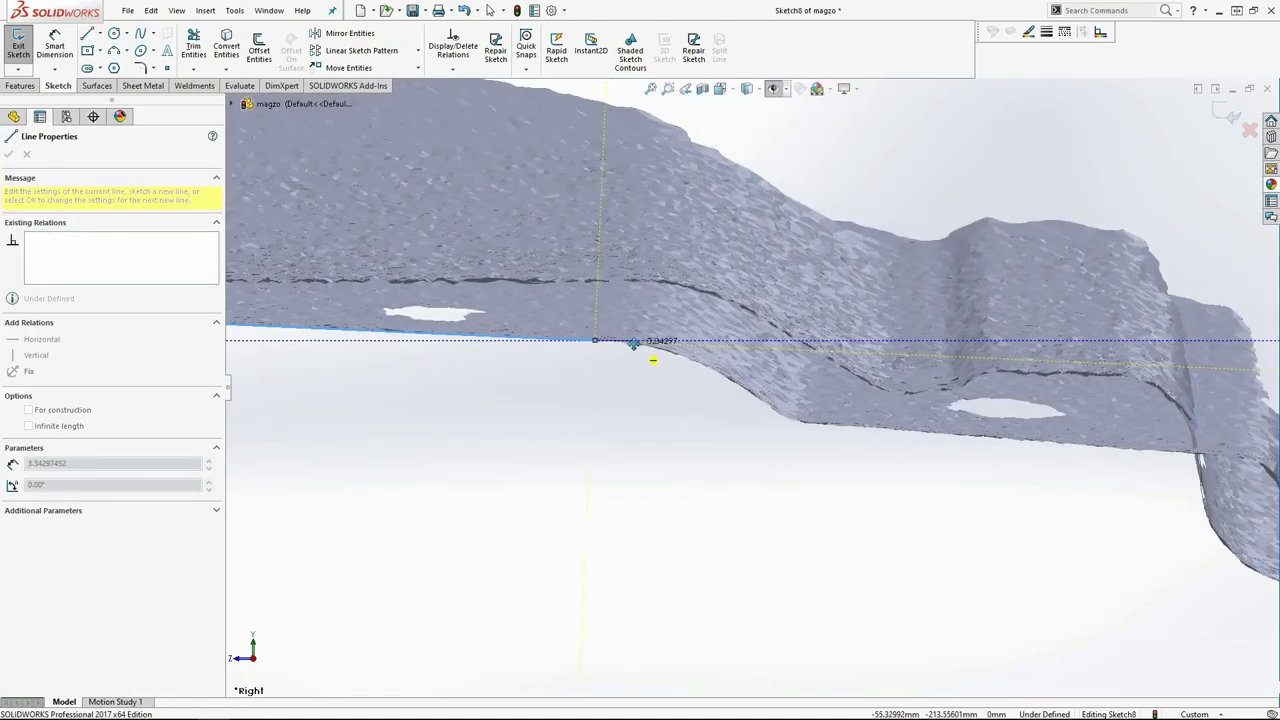
pyautogui.click(596, 341)
# Step: Add two tangent arcs following the rim's bend down to its vertical edge
pyautogui.press('a')
pyautogui.click(796, 421)
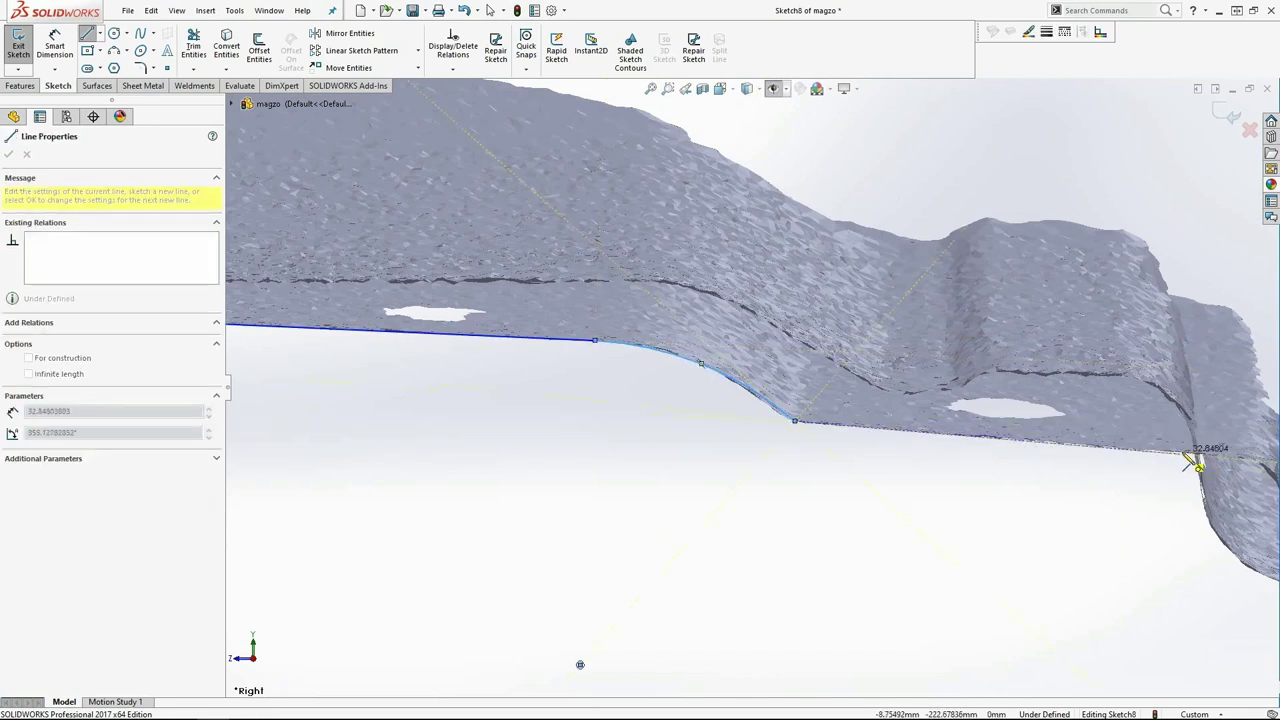
pyautogui.moveTo(1193, 462); pyautogui.dragTo(797, 557, button='middle')
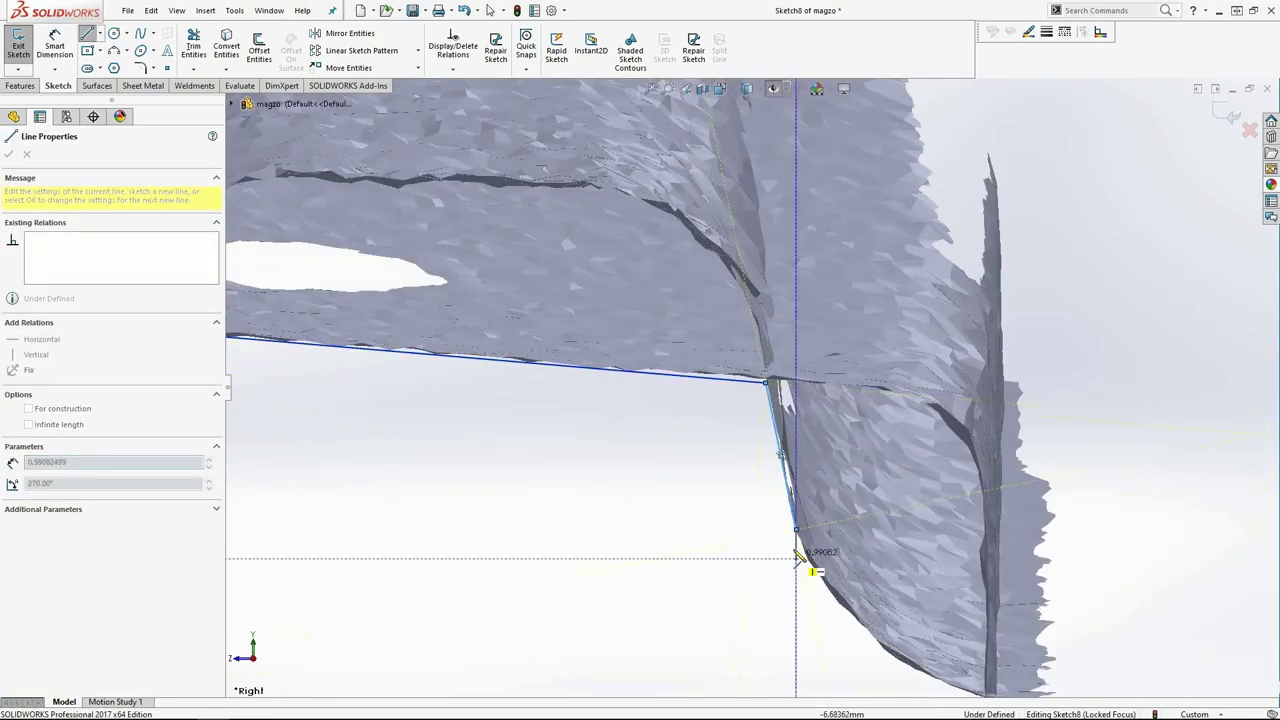
pyautogui.press('a')
pyautogui.click(955, 655)
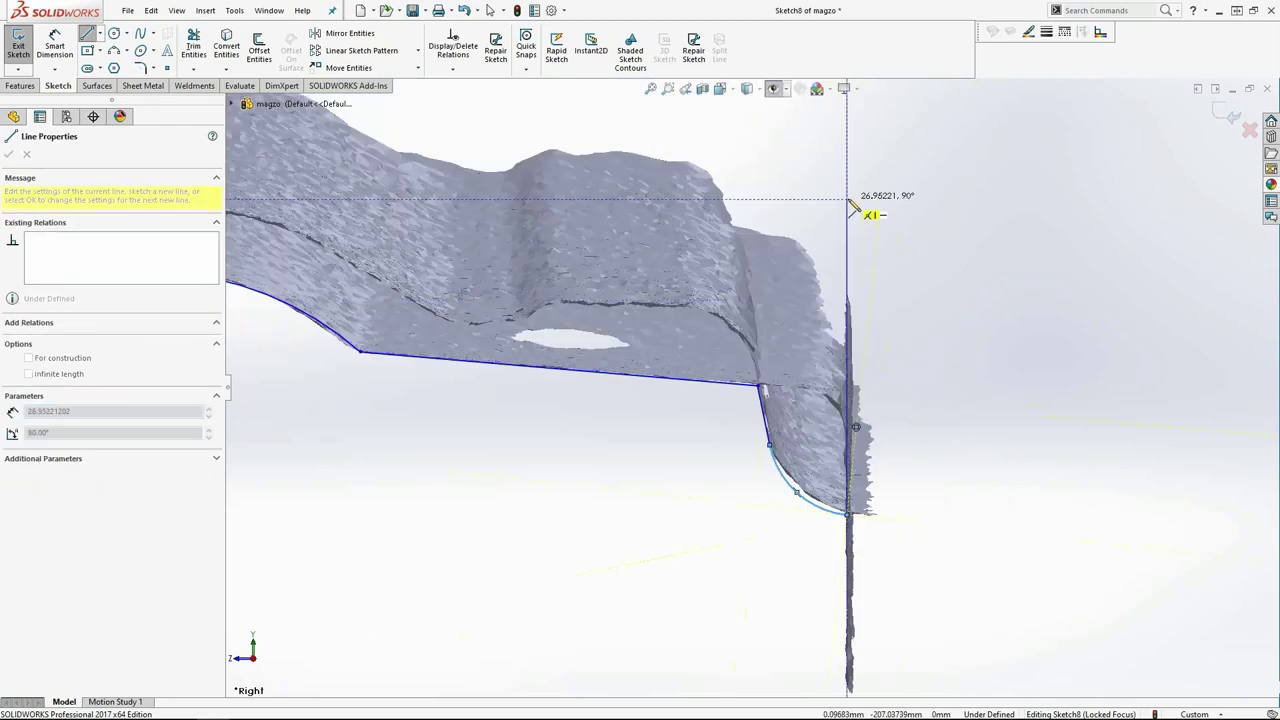
pyautogui.press('Escape')
pyautogui.scroll(-3, 915, 308)
pyautogui.scroll(2, 915, 308)
pyautogui.scroll(-2, 915, 308)
# Step: Draw a line from the left edge to the inner curve and a spline following that curve
pyautogui.keyDown('ctrl'); pyautogui.moveTo(915, 308); pyautogui.dragTo(836, 441, button='middle'); pyautogui.keyUp('ctrl')
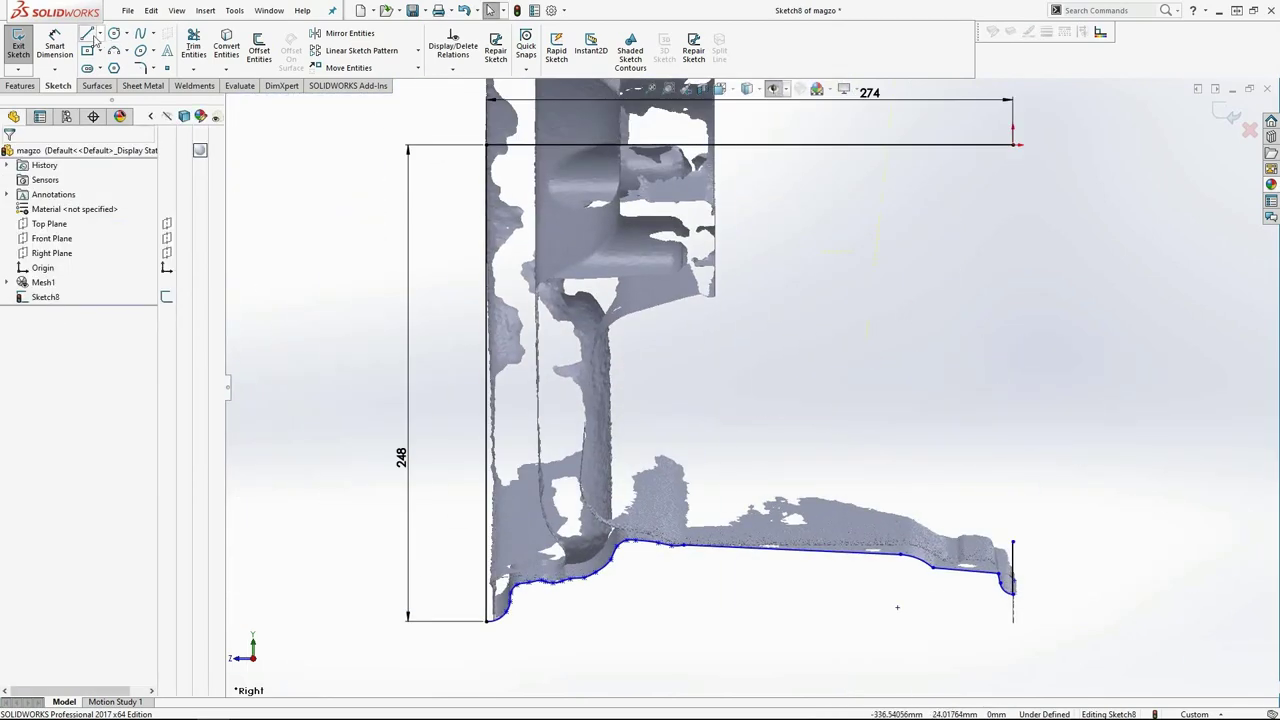
pyautogui.press('l')
pyautogui.click(1013, 167)
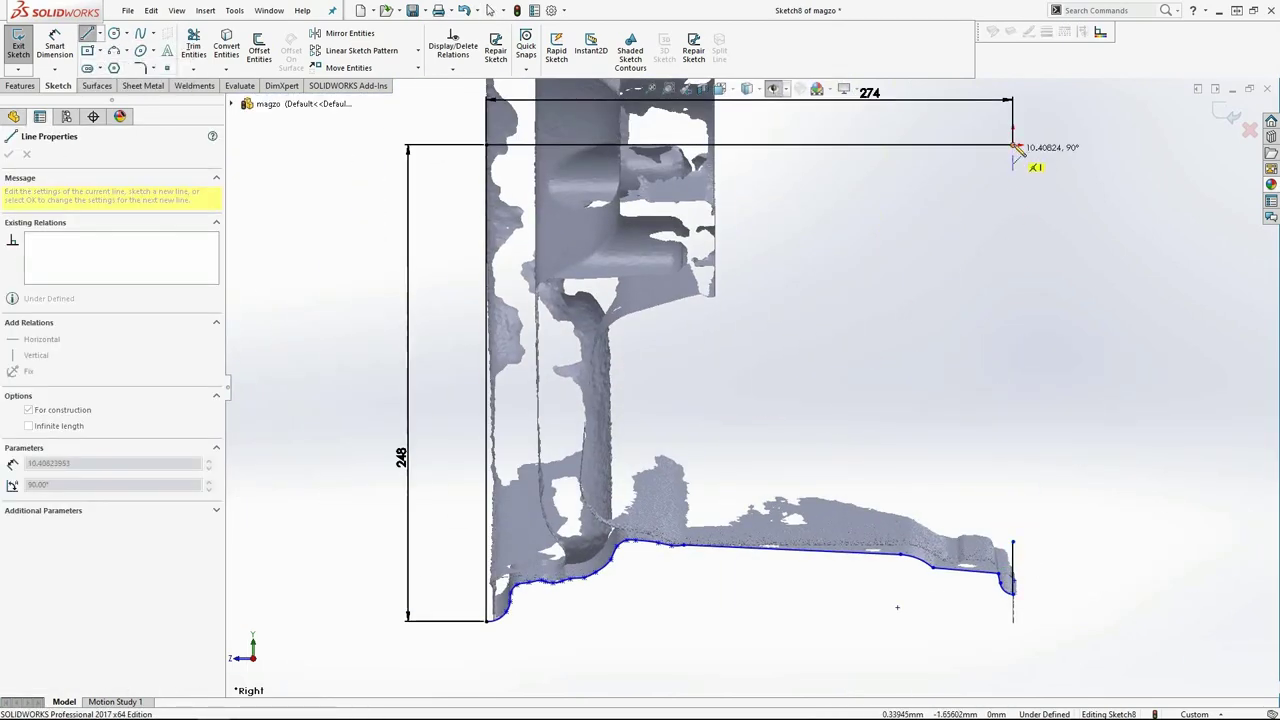
pyautogui.press('Escape')
pyautogui.scroll(-1, 1013, 540)
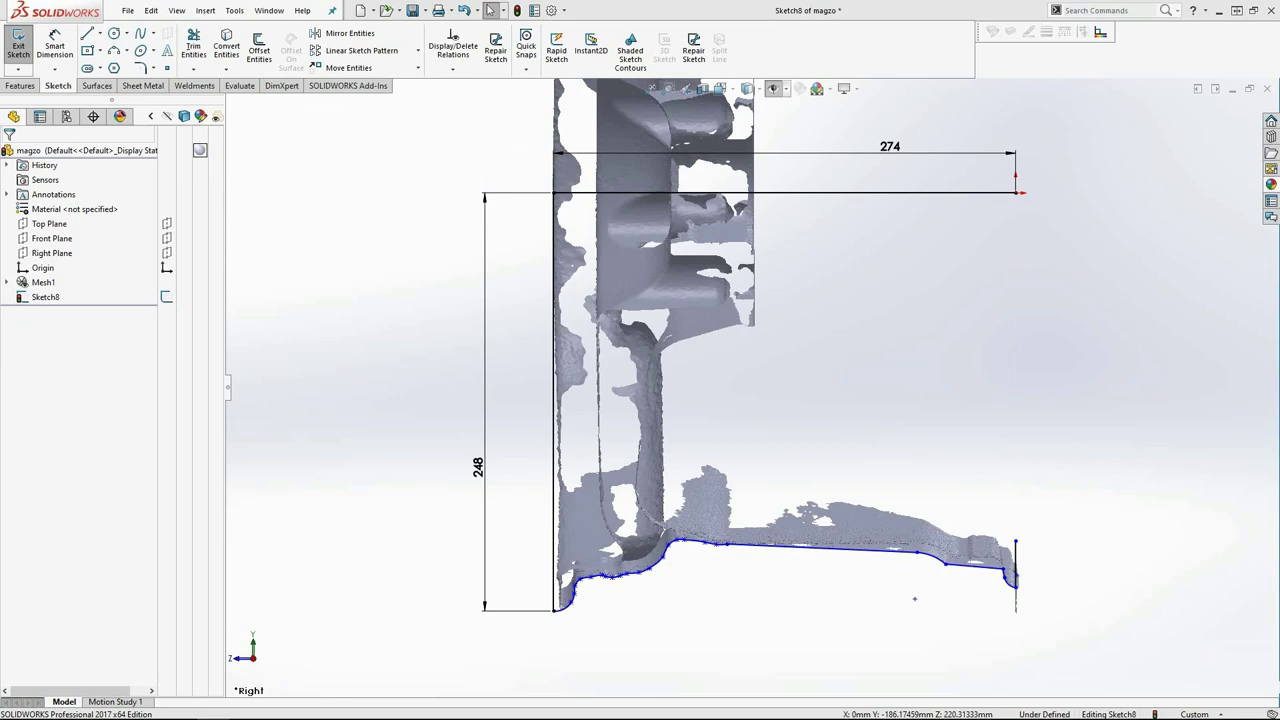
pyautogui.scroll(-5, 603, 590)
pyautogui.press('l')
pyautogui.click(389, 514)
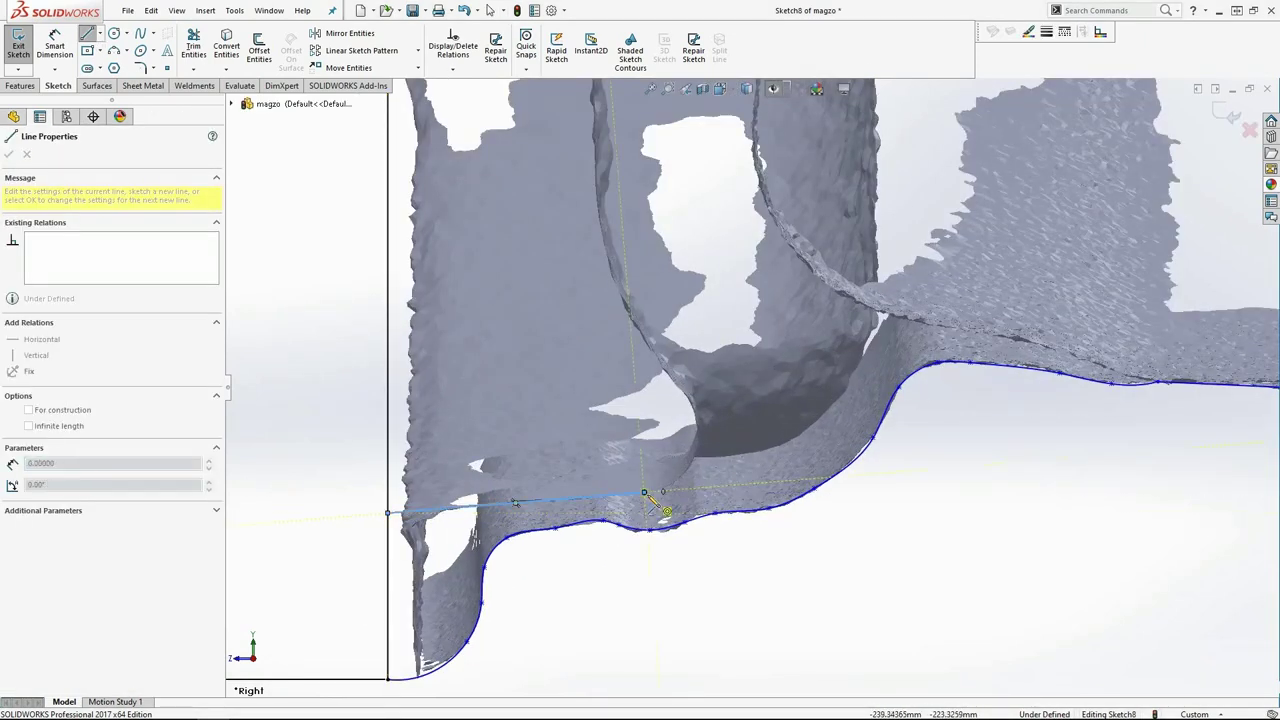
pyautogui.click(645, 492)
pyautogui.click(680, 392)
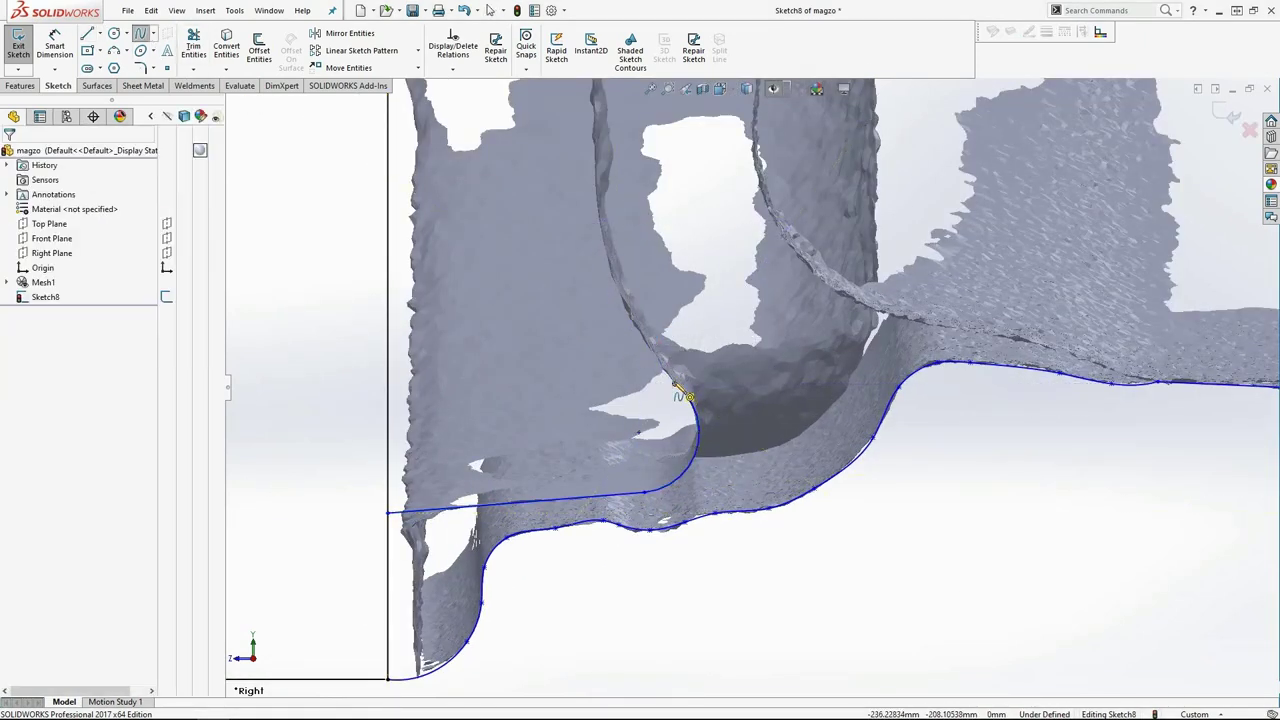
pyautogui.click(684, 396)
pyautogui.scroll(-6, 743, 280)
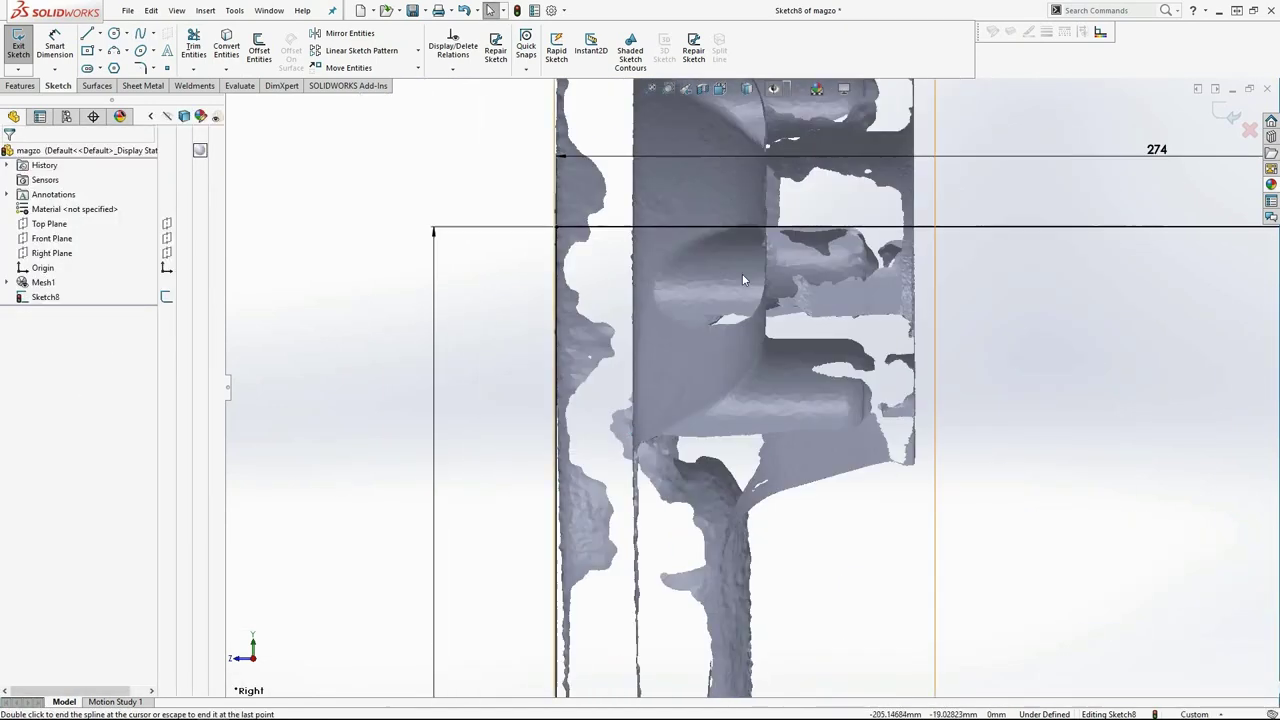
pyautogui.press('Escape')
# Step: Trace a vertical line down the hub, a tangent arc onto the scan's curve, and a line
pyautogui.press('l')
pyautogui.scroll(-3, 750, 230)
pyautogui.click(749, 194)
pyautogui.click(749, 343)
pyautogui.scroll(-2, 751, 186)
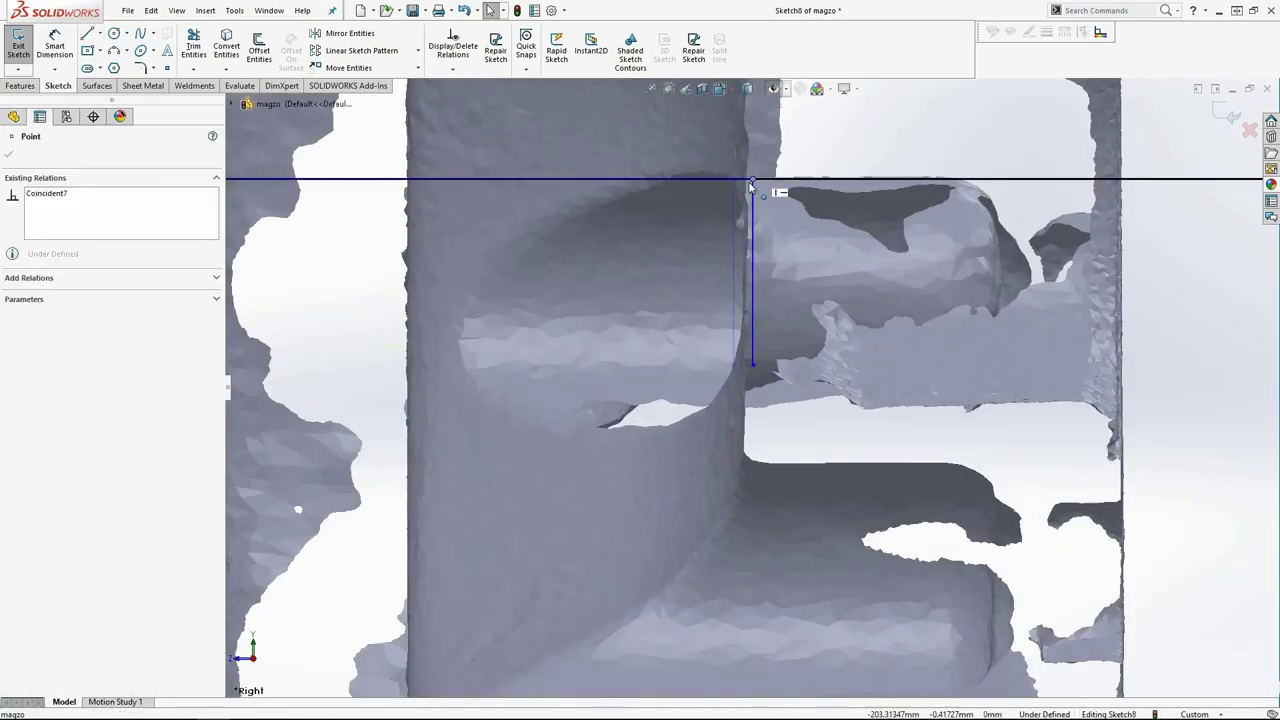
pyautogui.scroll(3, 755, 388)
pyautogui.click(749, 377)
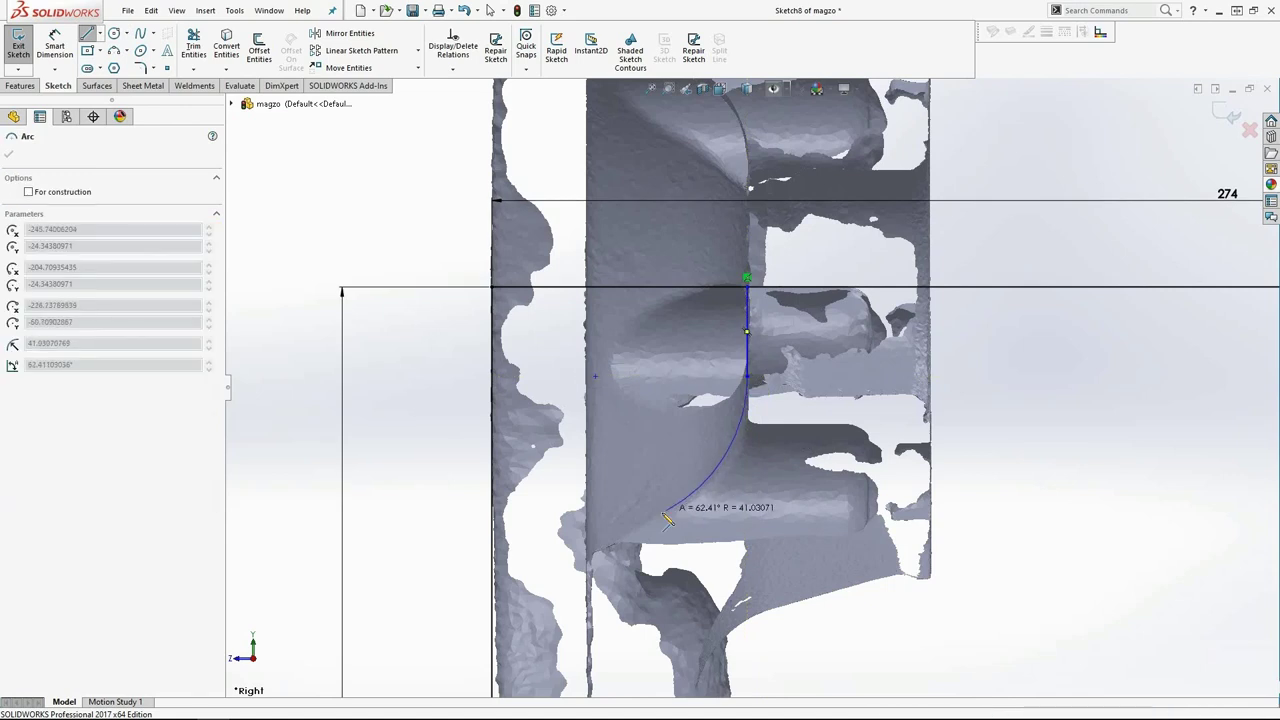
pyautogui.click(648, 530)
pyautogui.keyDown('ctrl'); pyautogui.moveTo(648, 530); pyautogui.dragTo(655, 273, button='middle'); pyautogui.keyUp('ctrl')
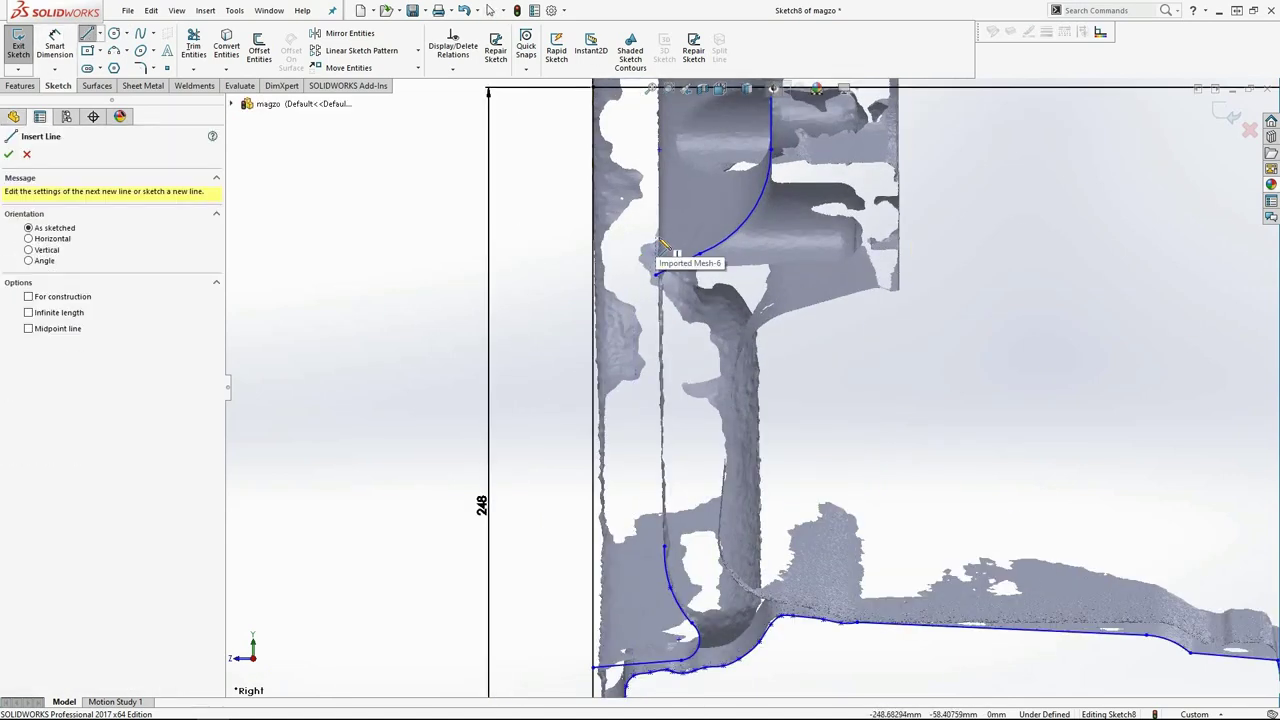
pyautogui.press('Escape')
# Step: Trim excess entities and draw a vertical line down the hub's outer face
pyautogui.scroll(5, 645, 210)
pyautogui.press('t')
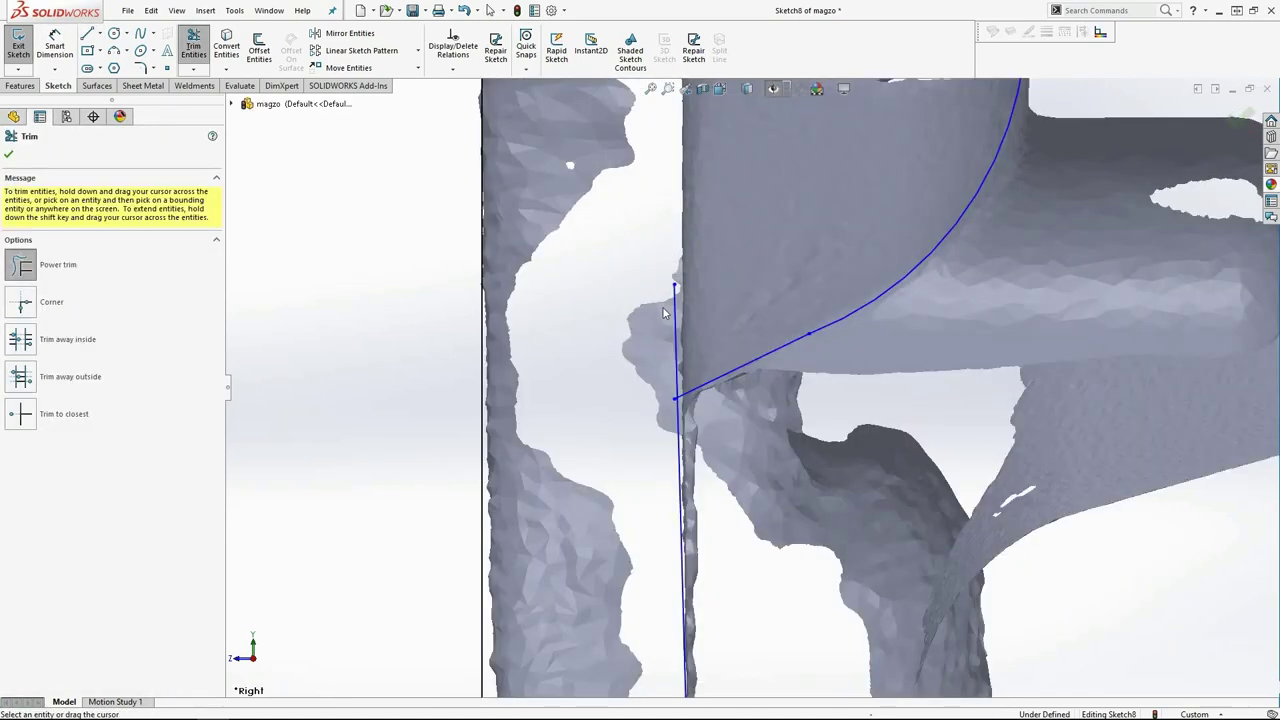
pyautogui.scroll(-3, 676, 402)
pyautogui.scroll(-3, 720, 370)
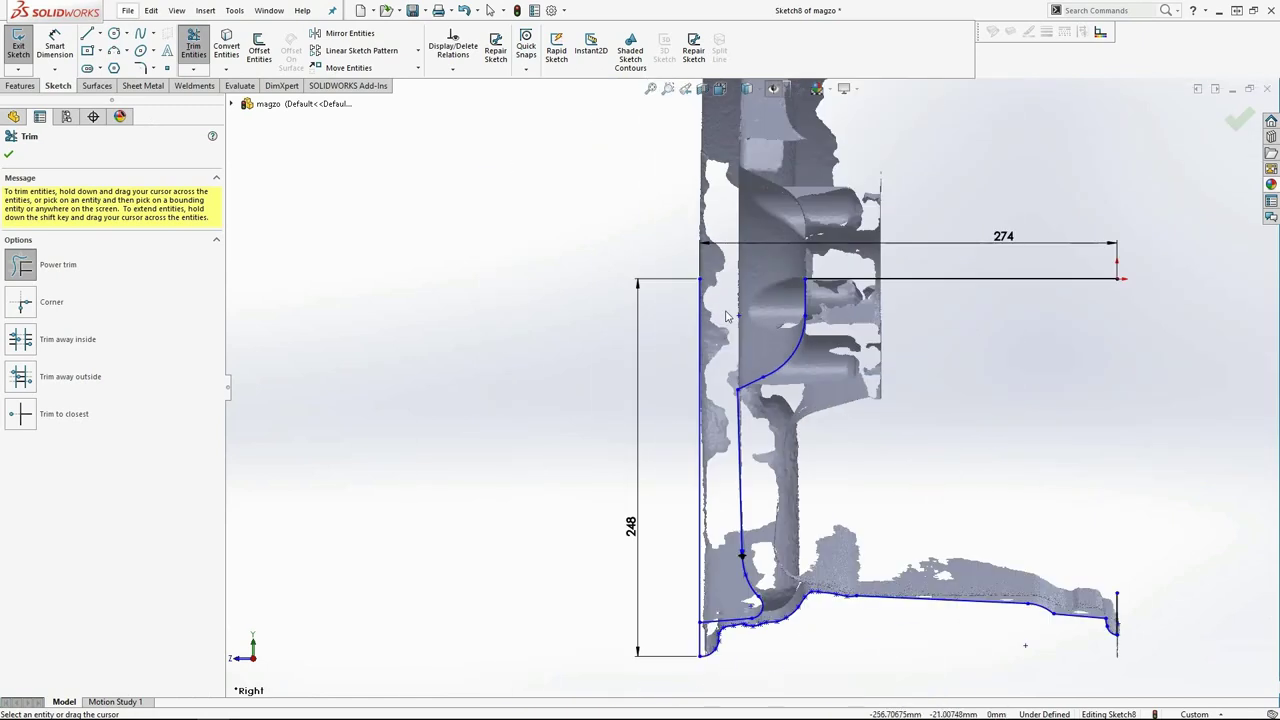
pyautogui.scroll(-2, 752, 349)
pyautogui.scroll(2, 752, 349)
pyautogui.scroll(2, 745, 300)
pyautogui.press('l')
pyautogui.moveTo(725, 205); pyautogui.dragTo(725, 541)
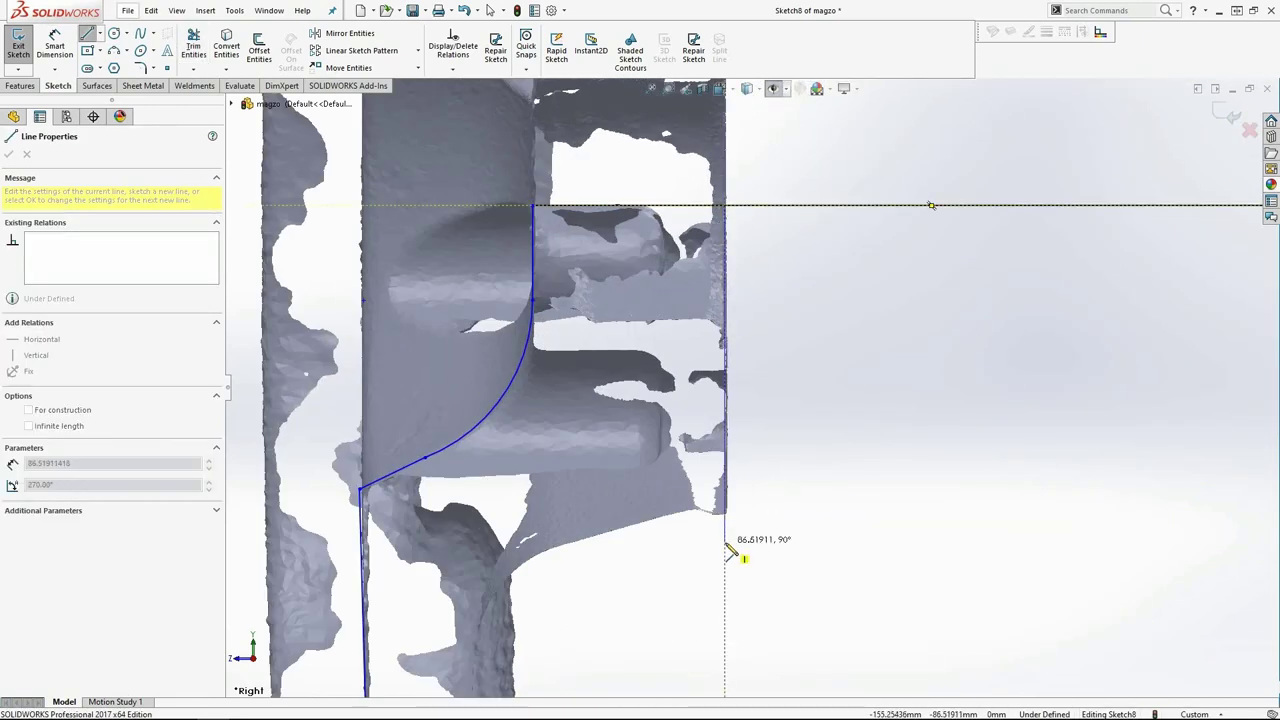
pyautogui.press('t')
pyautogui.scroll(-2, 826, 449)
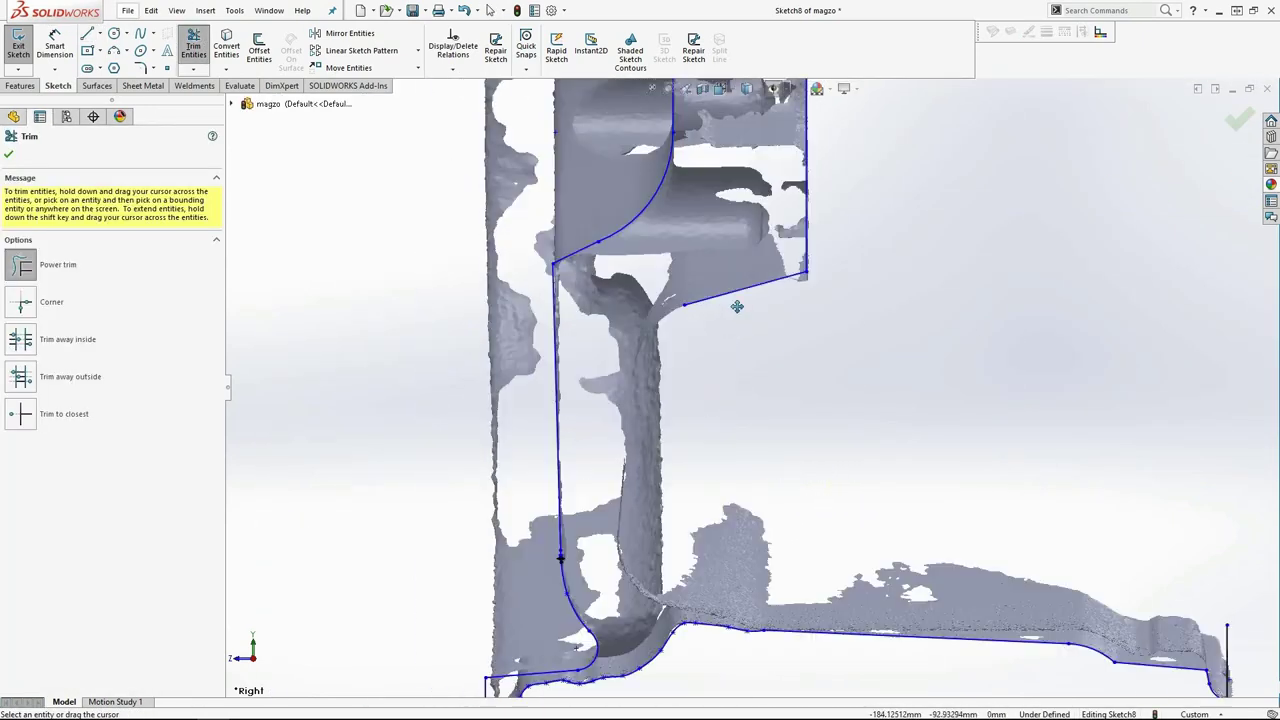
pyautogui.scroll(2, 634, 289)
# Step: Draw a chain of lines along the spoke and barrel's inner side to the rim lip, plus a spline at the hub corner
pyautogui.press('l')
pyautogui.click(711, 267)
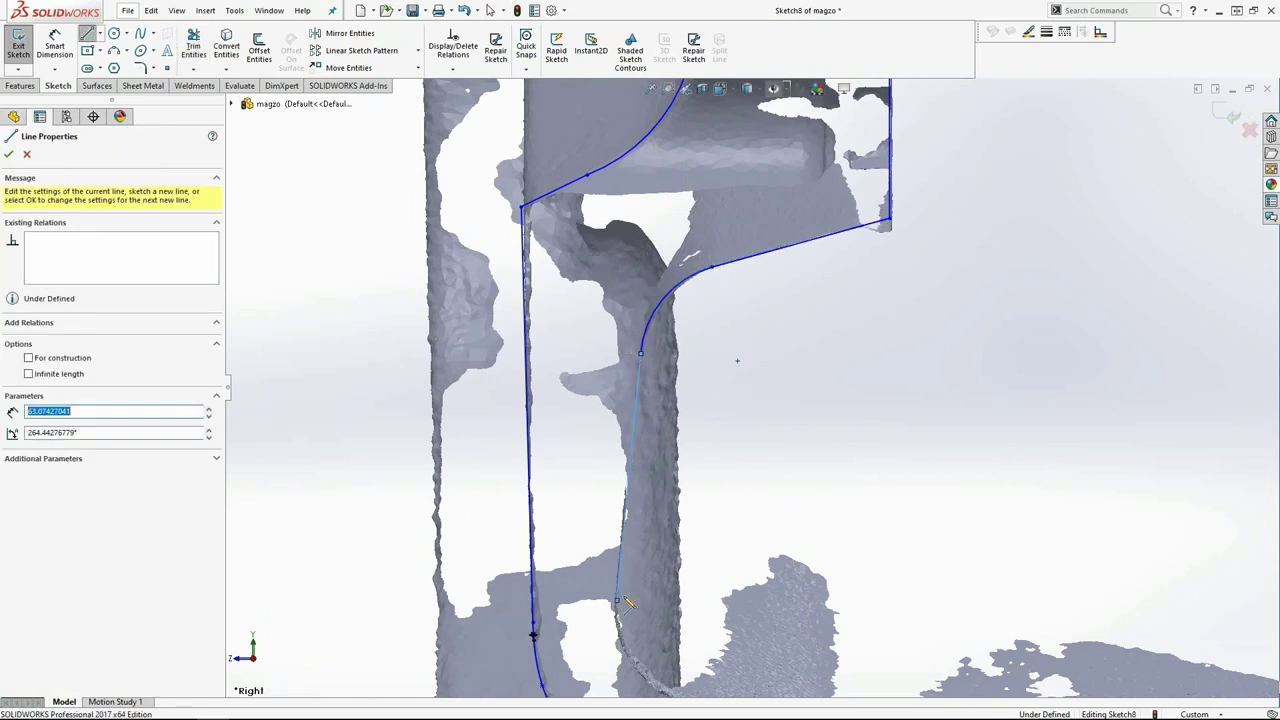
pyautogui.scroll(2, 646, 337)
pyautogui.click(607, 421)
pyautogui.scroll(-5, 857, 580)
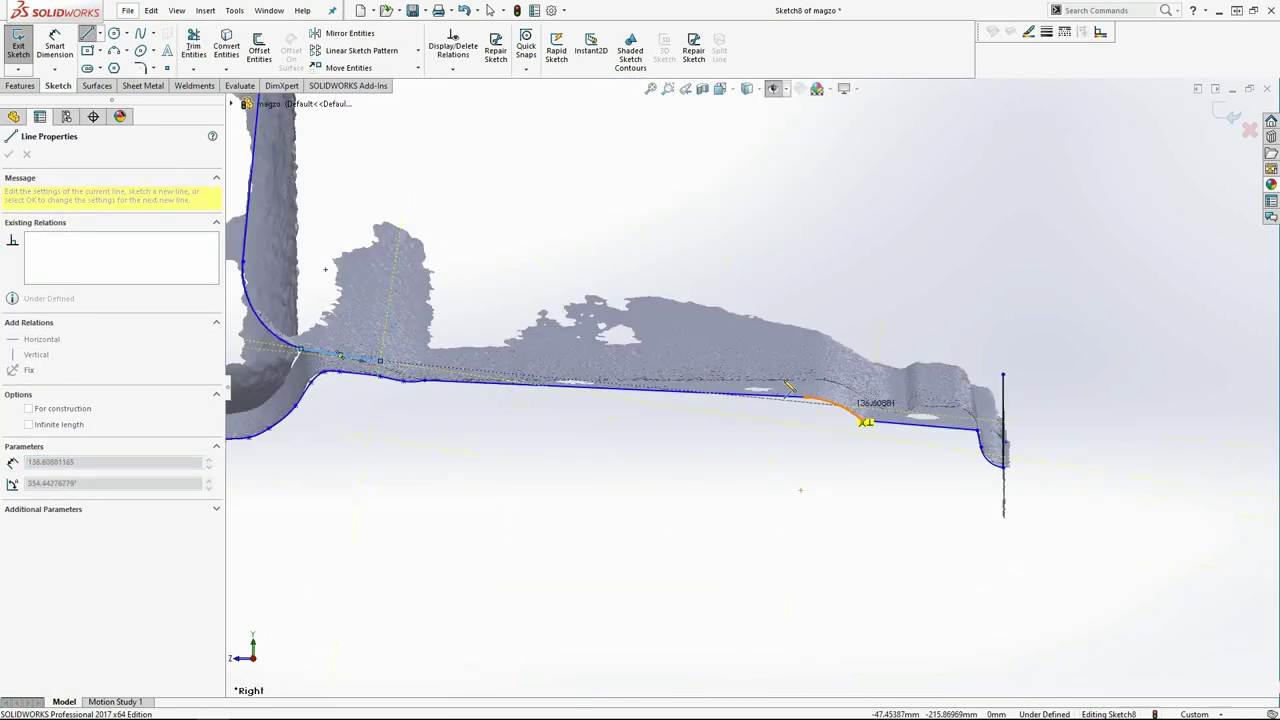
pyautogui.click(888, 397)
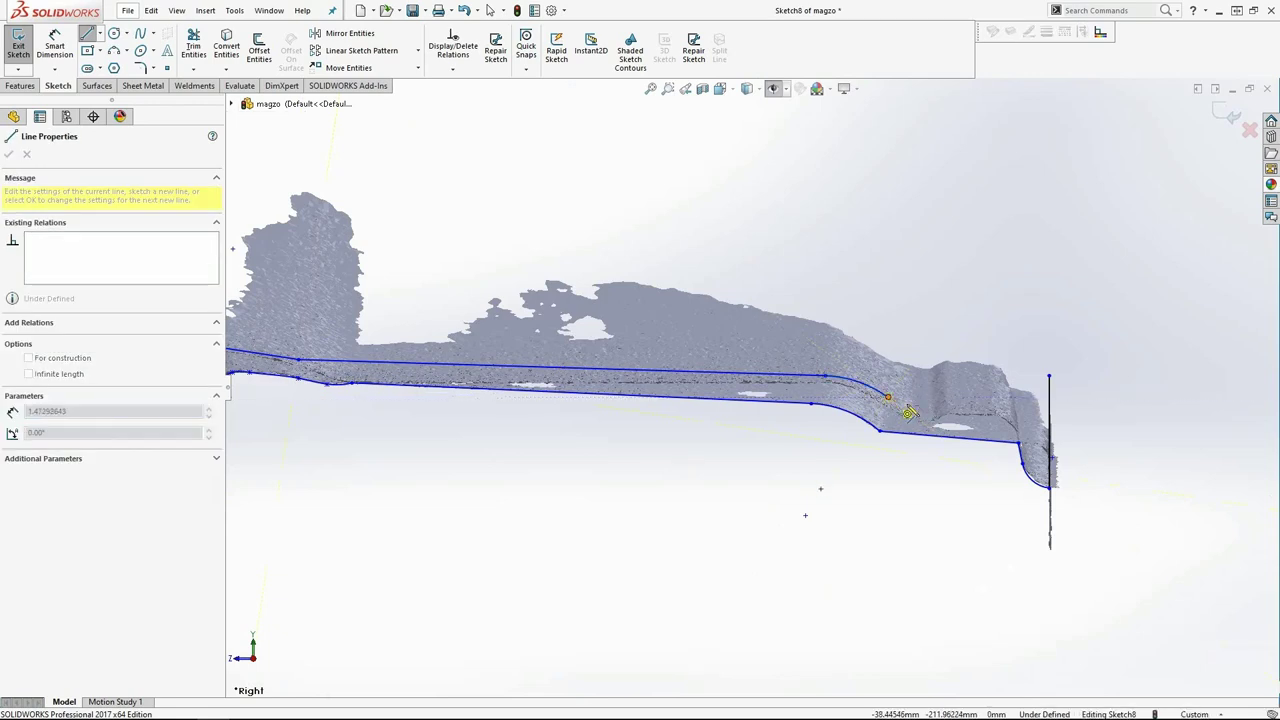
pyautogui.click(914, 405)
pyautogui.doubleClick(1049, 425)
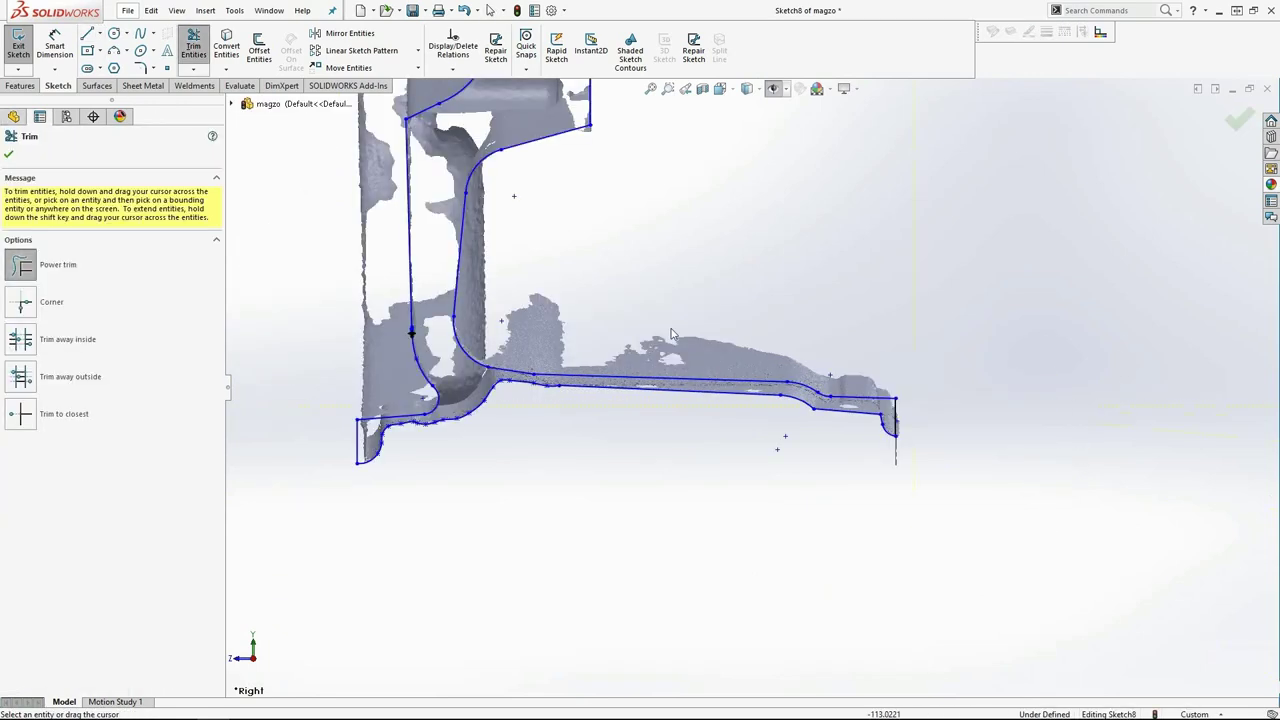
pyautogui.scroll(5, 655, 400)
pyautogui.click(651, 379)
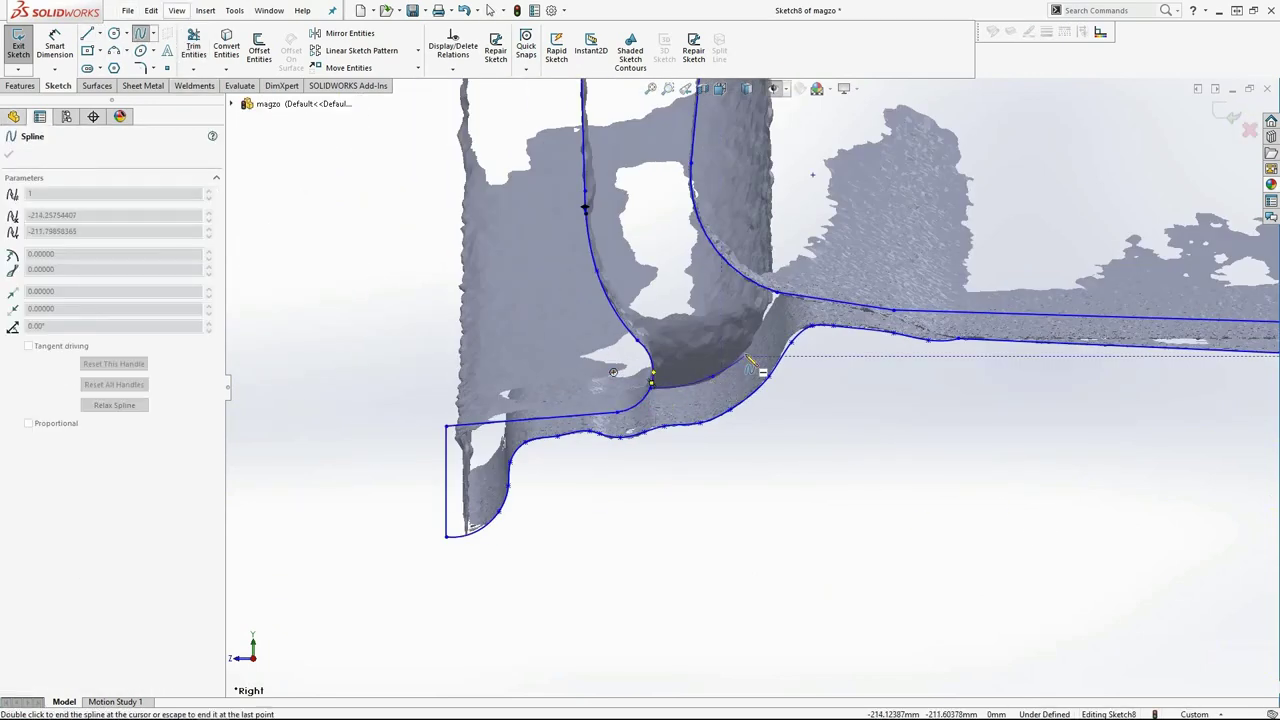
pyautogui.press('Escape')
pyautogui.scroll(-5, 829, 293)
# Step: Trim a stray outline piece and draw a centerline through the origin as the revolve axis
pyautogui.moveTo(829, 293); pyautogui.dragTo(680, 400, button='middle')
pyautogui.click(193, 45)
pyautogui.click(93, 38)
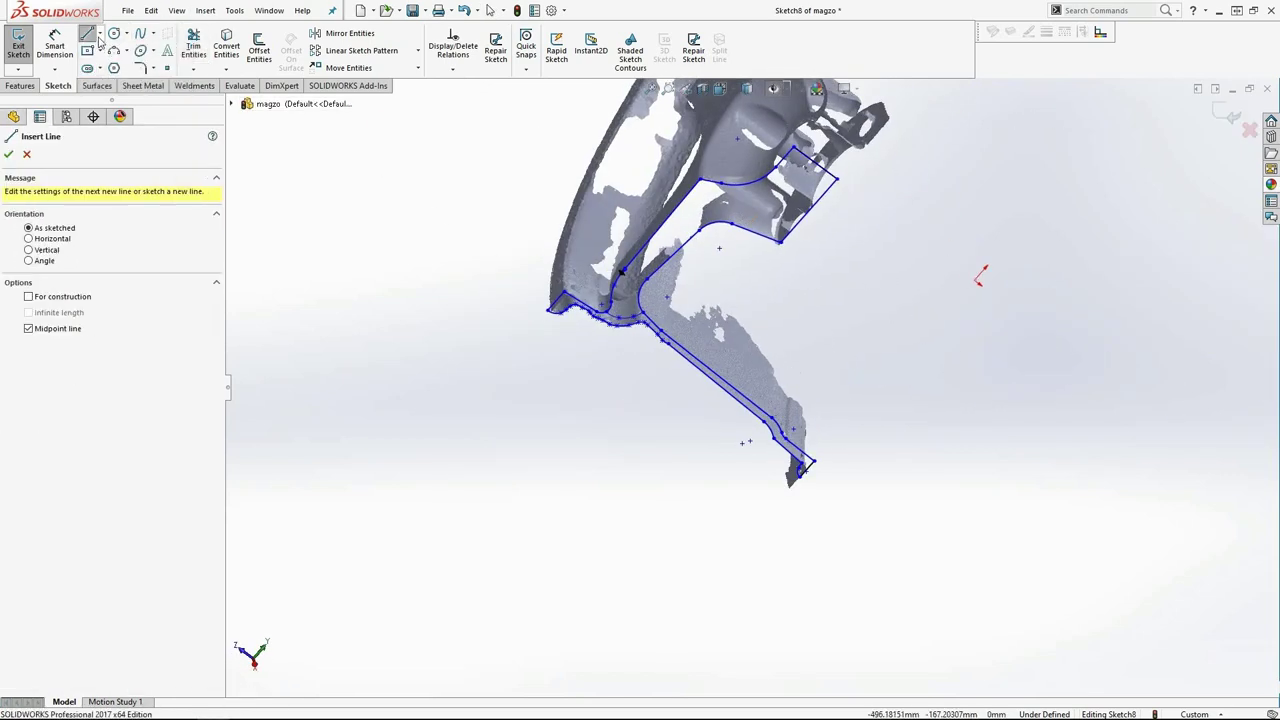
pyautogui.click(843, 186)
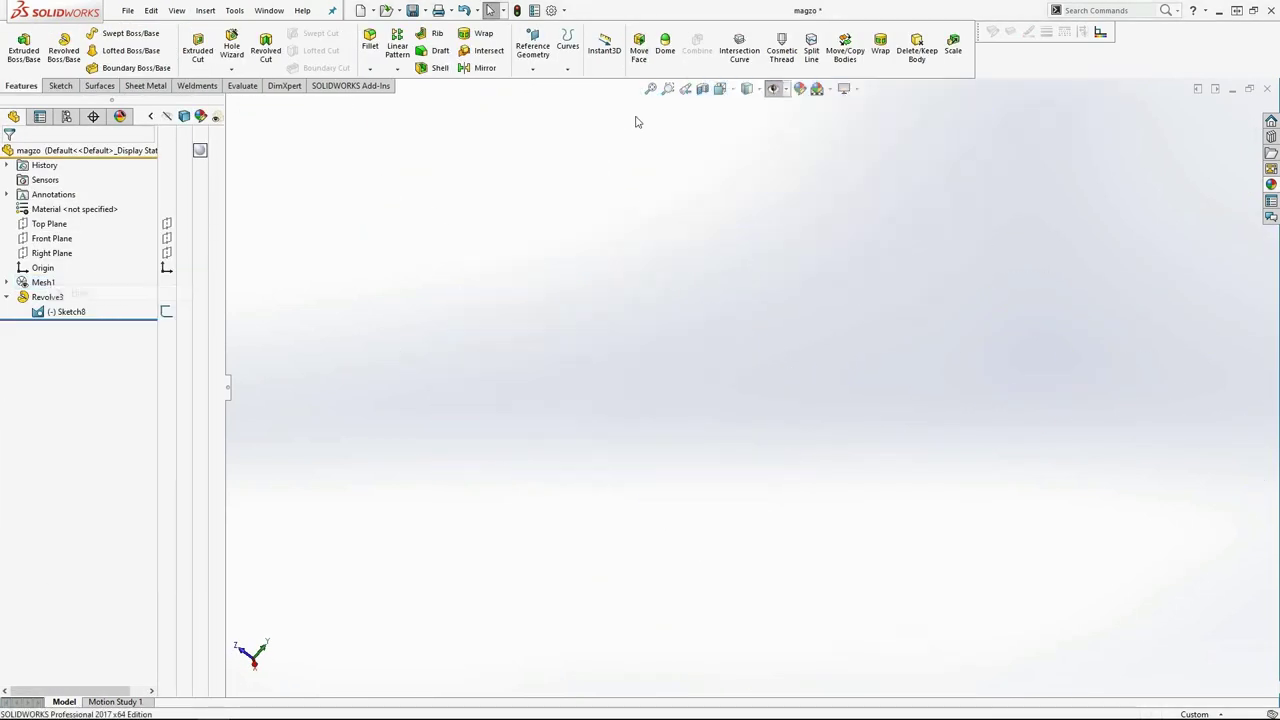
# Step: Revolve Sketch8's closed region 360° around the centerline into the solid rim
pyautogui.click(63, 45)
pyautogui.click(617, 350)
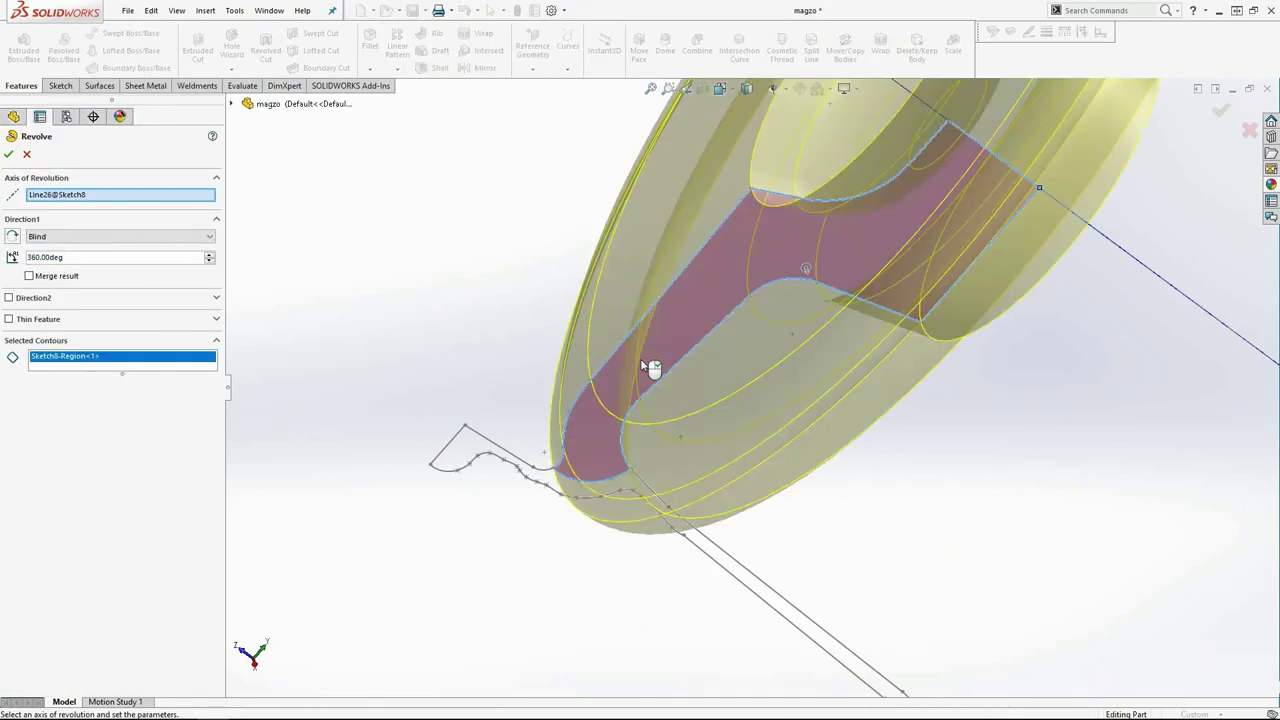
pyautogui.press('Return')
pyautogui.moveTo(394, 251)
pyautogui.mouseDown(button='middle')
pyautogui.moveTo(1005, 178)
pyautogui.moveTo(900, 250)
pyautogui.mouseUp(button='middle')
# Step: View the wheel from the Front Plane and inspect the Revolve4 feature and its face
pyautogui.click(50, 253)
pyautogui.click(118, 216)
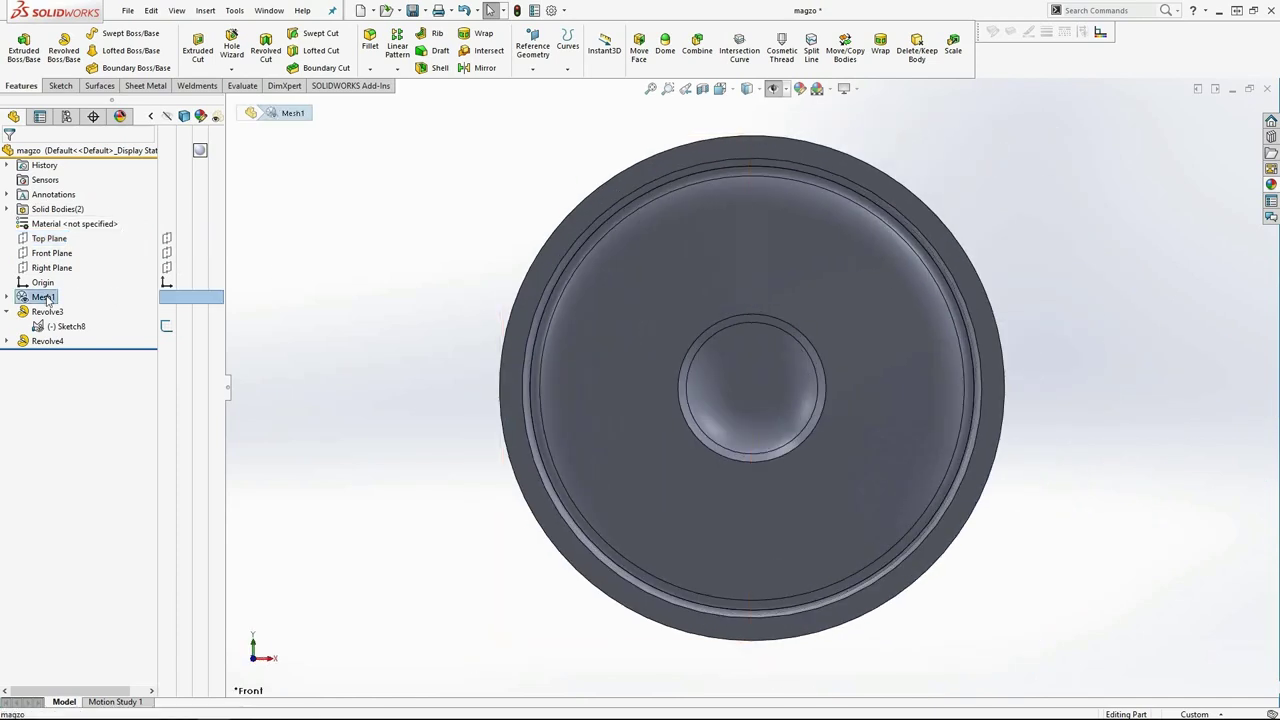
pyautogui.scroll(-3, 601, 383)
pyautogui.rightClick(47, 341)
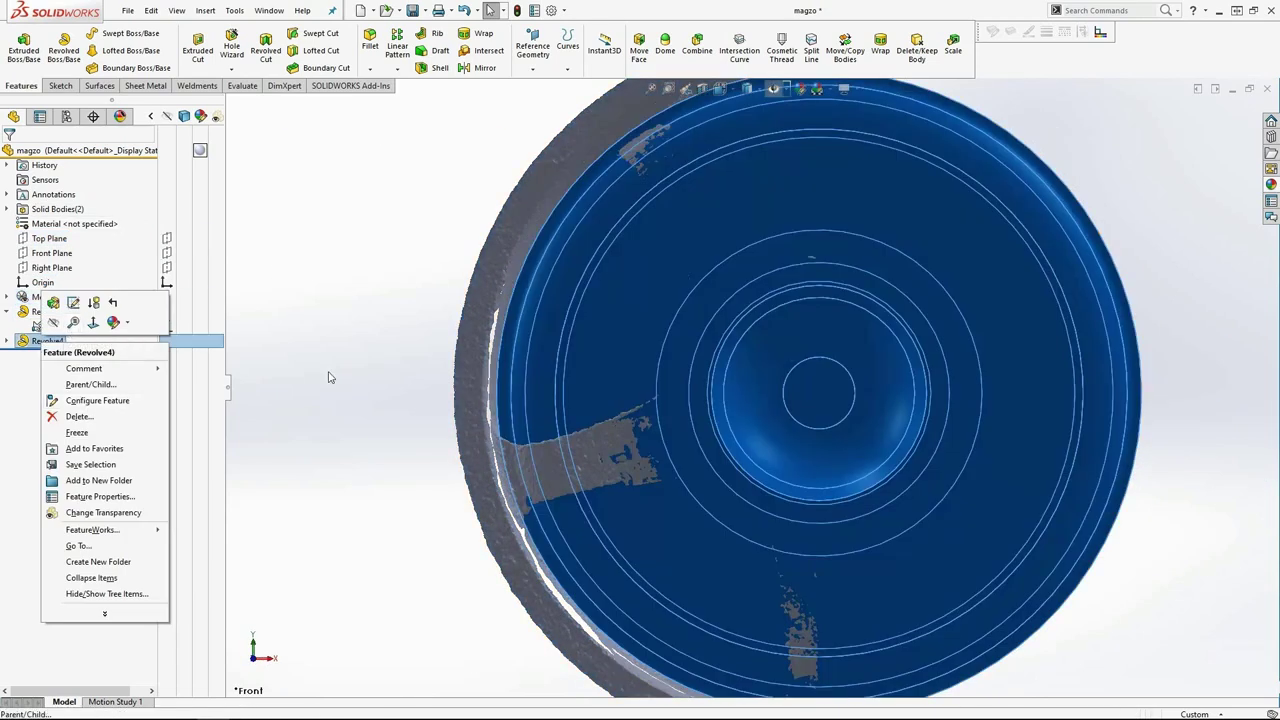
pyautogui.rightClick(603, 365)
# Step: Start a Top Plane sketch with two construction lines along adjacent spokes
pyautogui.click(664, 452)
pyautogui.click(49, 238)
pyautogui.click(73, 218)
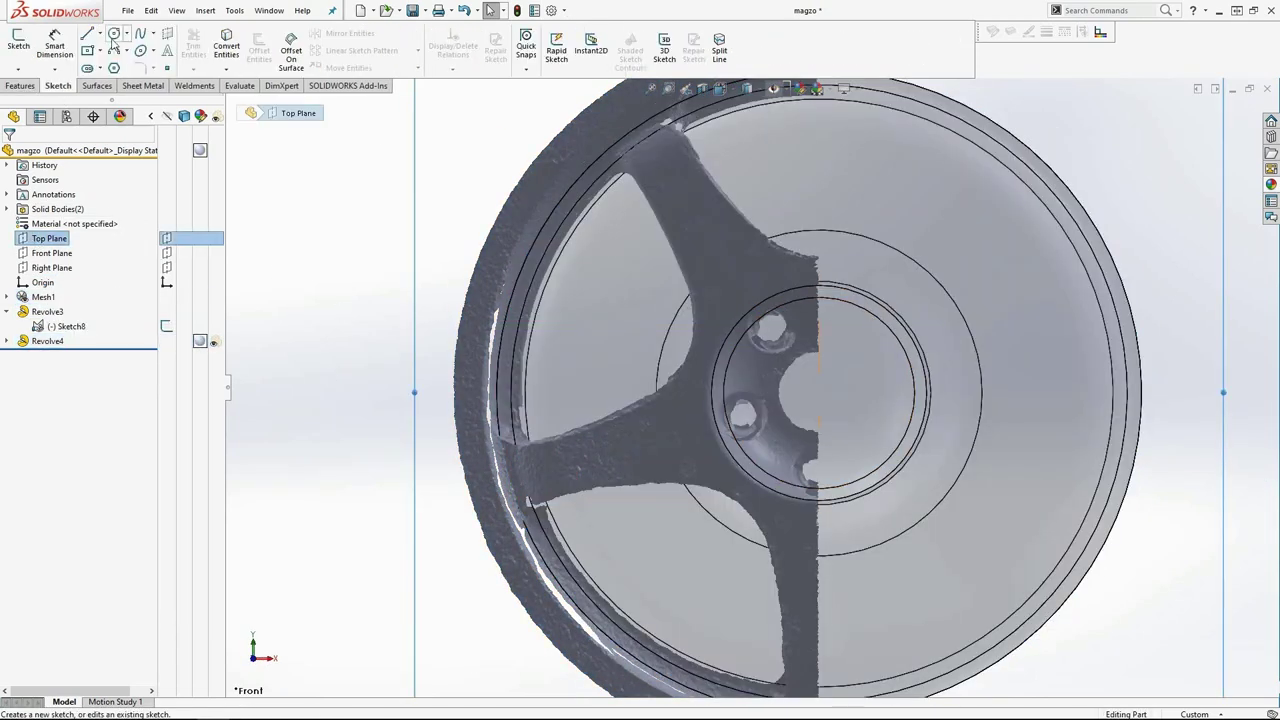
pyautogui.click(88, 34)
pyautogui.moveTo(613, 113); pyautogui.dragTo(800, 392)
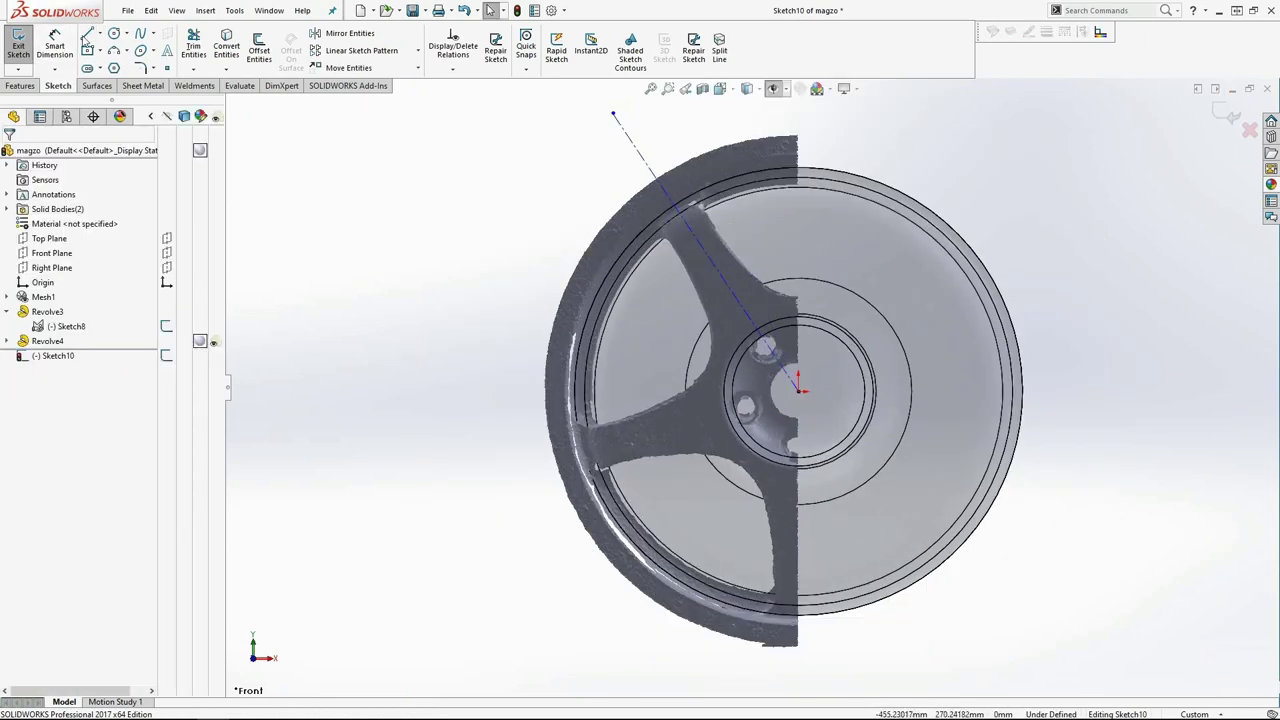
pyautogui.click(462, 481)
pyautogui.press('Escape')
pyautogui.click(512, 470)
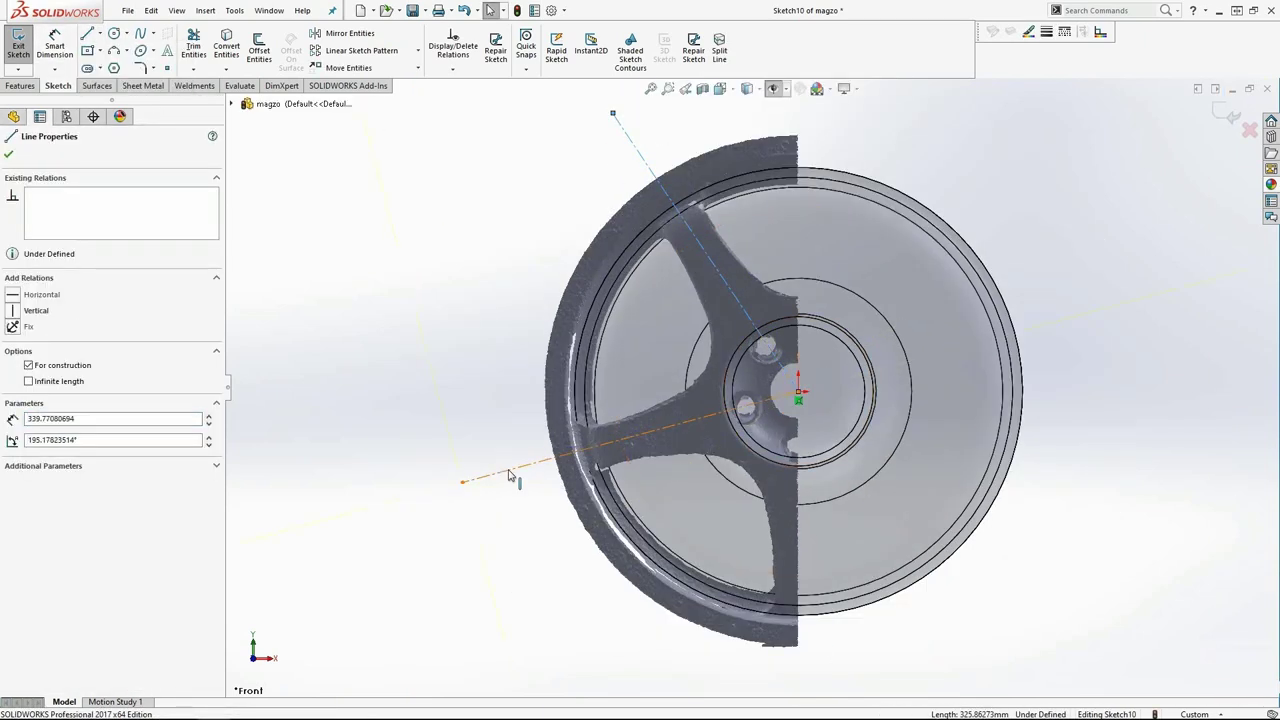
pyautogui.press('Escape')
# Step: Dimension the upper centerline at 360 and the angle between the centerlines at 72°
pyautogui.click(55, 48)
pyautogui.click(650, 175)
pyautogui.click(640, 125)
pyautogui.press('Return')
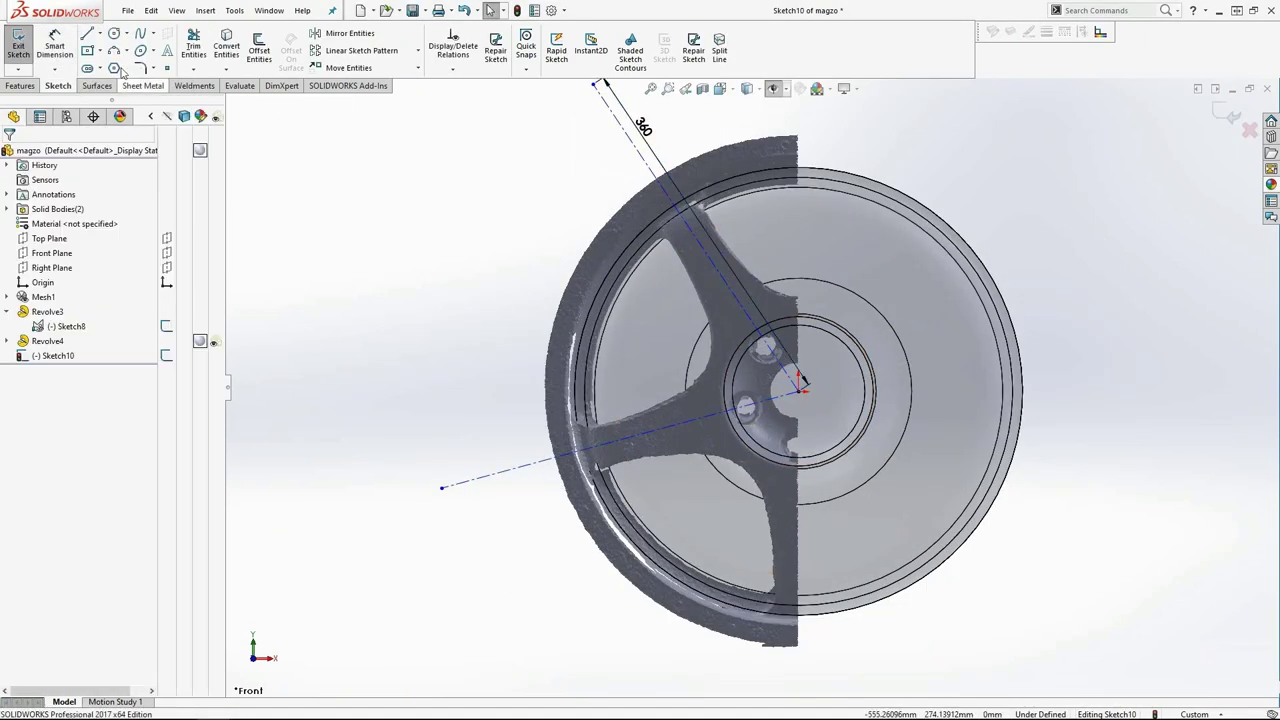
pyautogui.click(55, 48)
pyautogui.click(660, 190)
pyautogui.click(520, 466)
pyautogui.click(513, 320)
pyautogui.write('72')
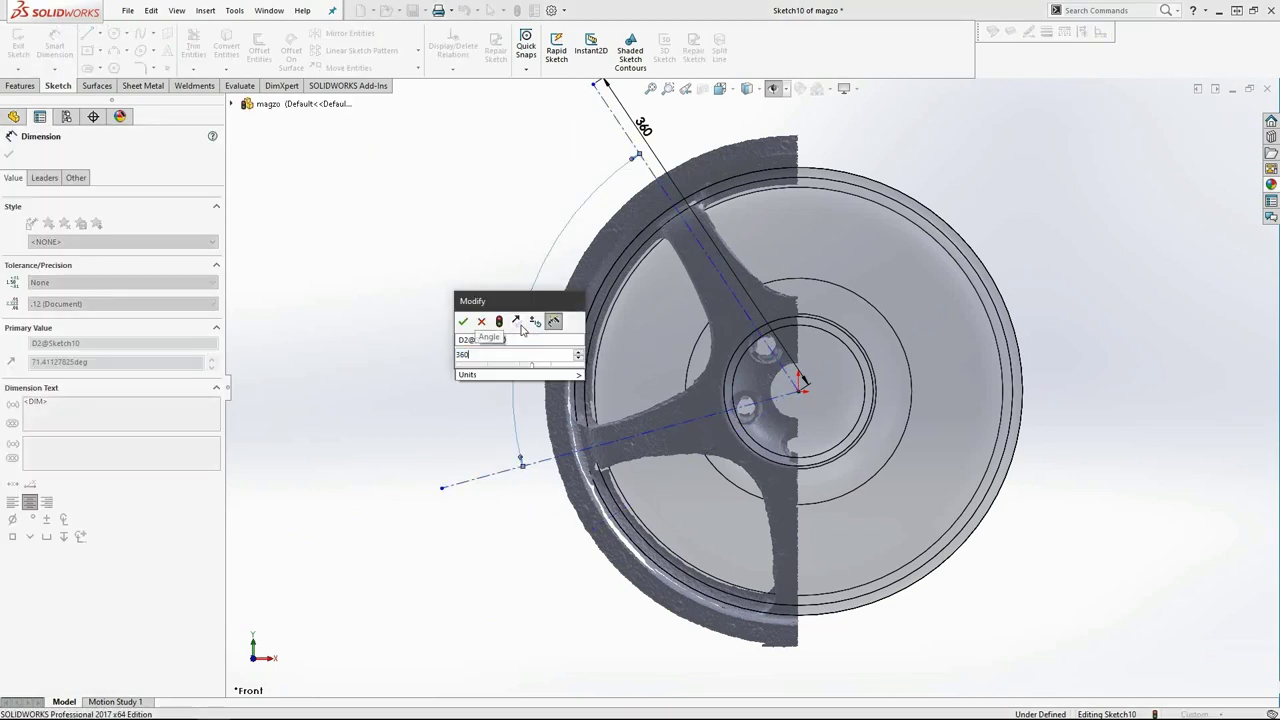
pyautogui.press('Return')
# Step: Draw a circle between the two spokes
pyautogui.click(128, 37)
pyautogui.scroll(5, 762, 280)
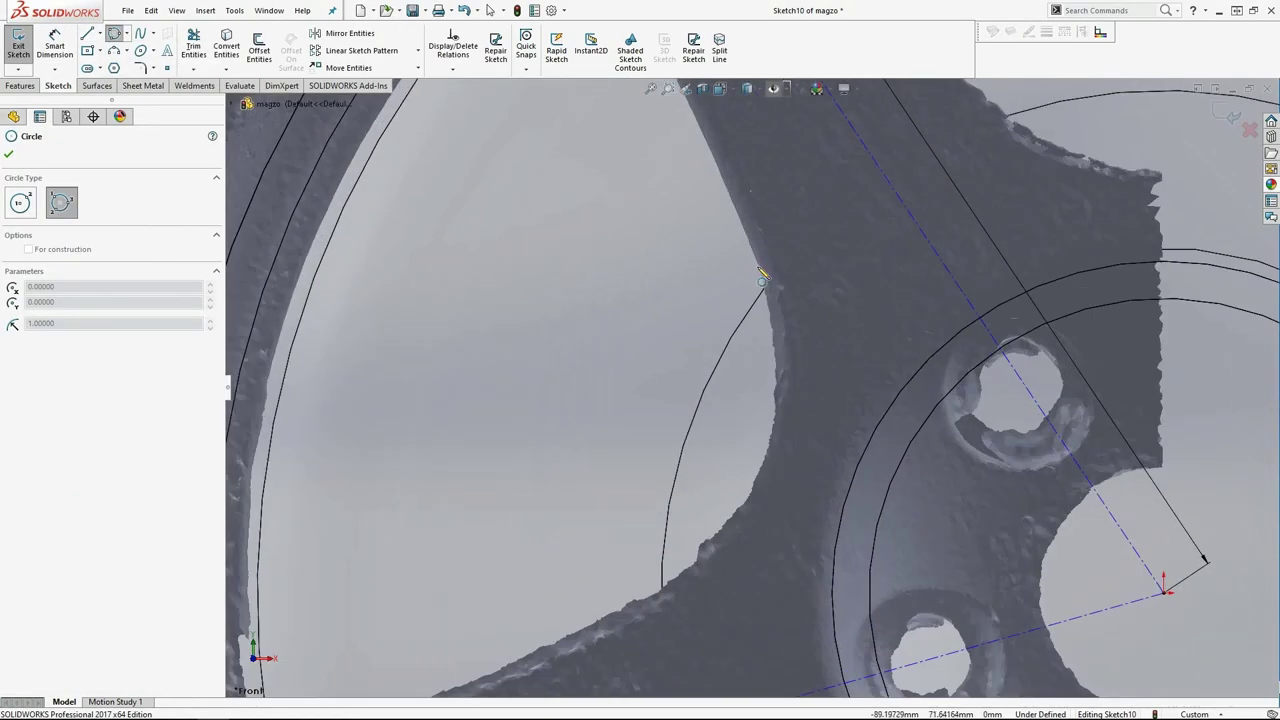
pyautogui.click(260, 420)
pyautogui.scroll(-5, 745, 387)
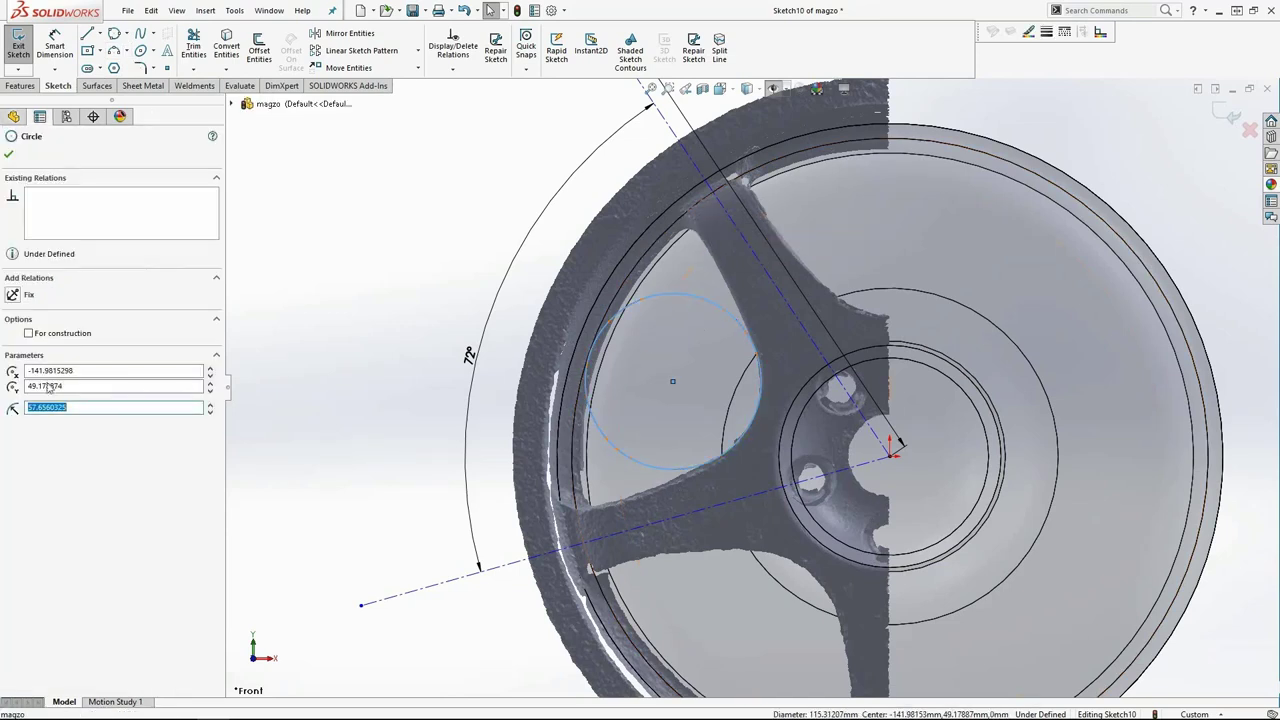
pyautogui.press('Escape')
pyautogui.scroll(-2, 785, 450)
# Step: Fully define the spoke line's top endpoint
pyautogui.press('l')
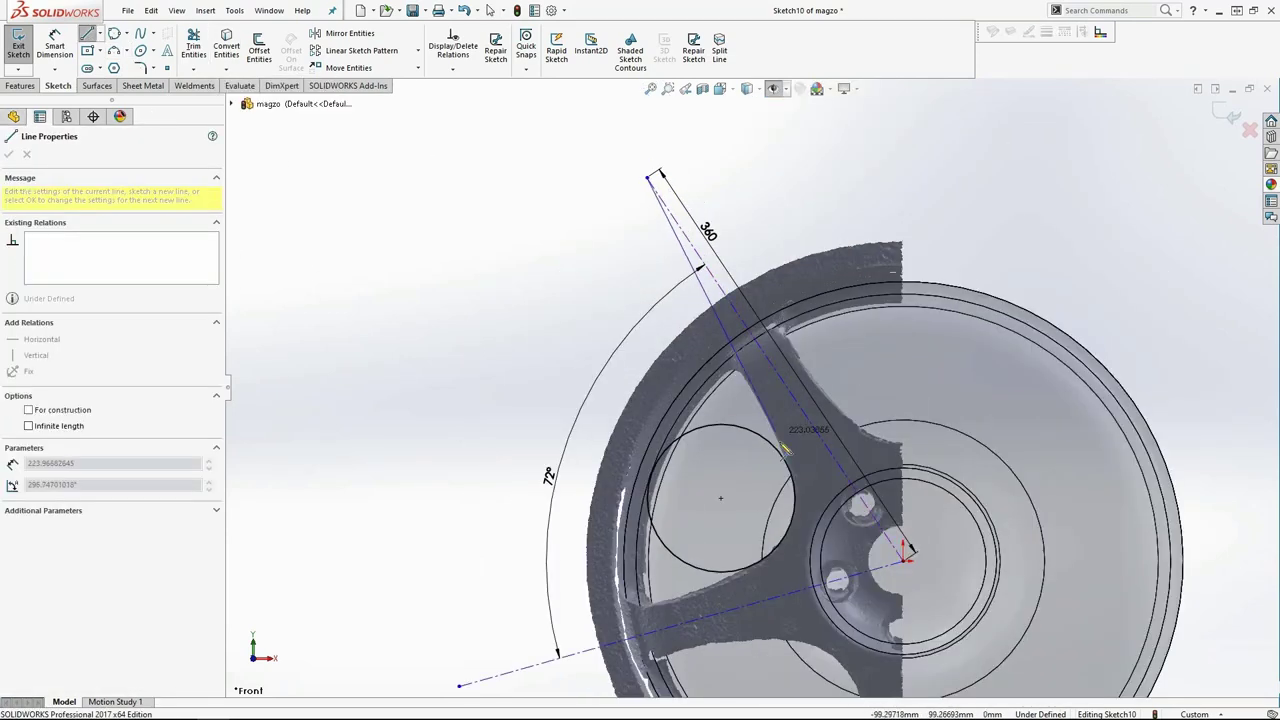
pyautogui.press('Escape')
pyautogui.click(722, 320)
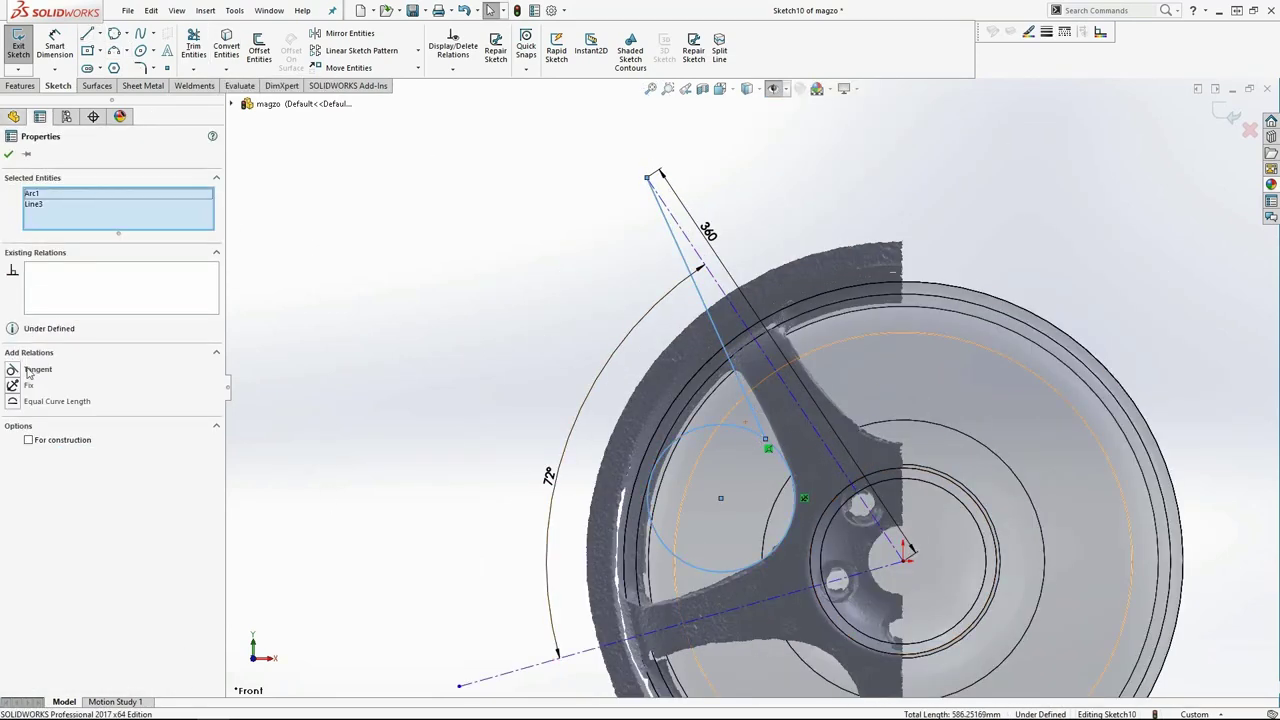
pyautogui.press('Escape')
pyautogui.click(647, 240)
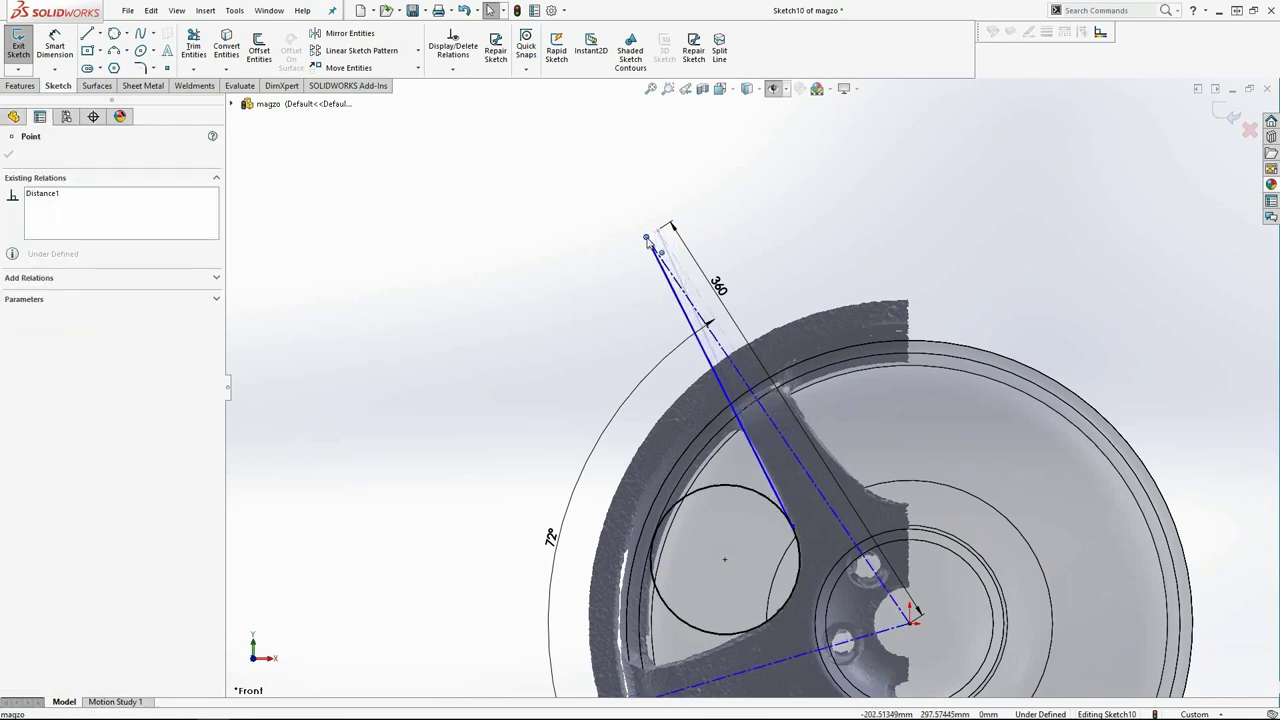
pyautogui.click(745, 380)
pyautogui.press('Escape')
pyautogui.press('f')
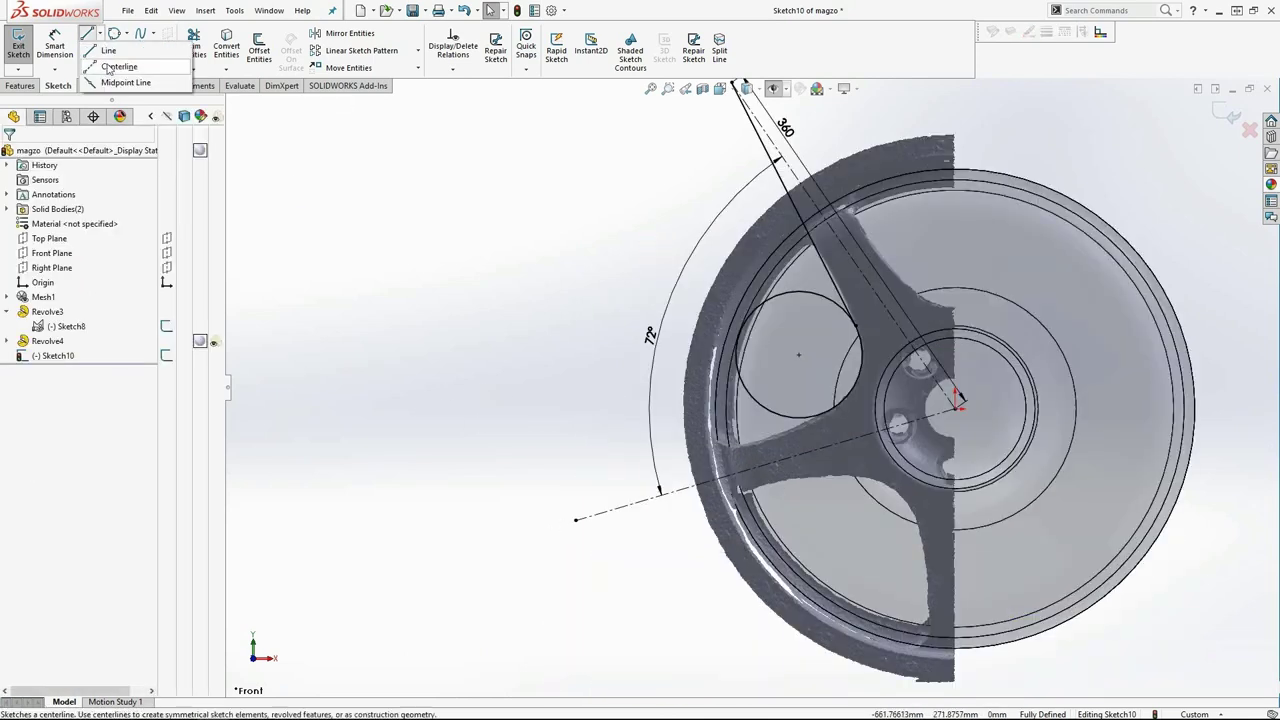
# Step: Draw a line from the lower centerline's end to the circle and make it tangent
pyautogui.click(108, 67)
pyautogui.click(576, 519)
pyautogui.click(821, 413)
pyautogui.press('Escape')
pyautogui.scroll(-3, 821, 413)
pyautogui.click(787, 374)
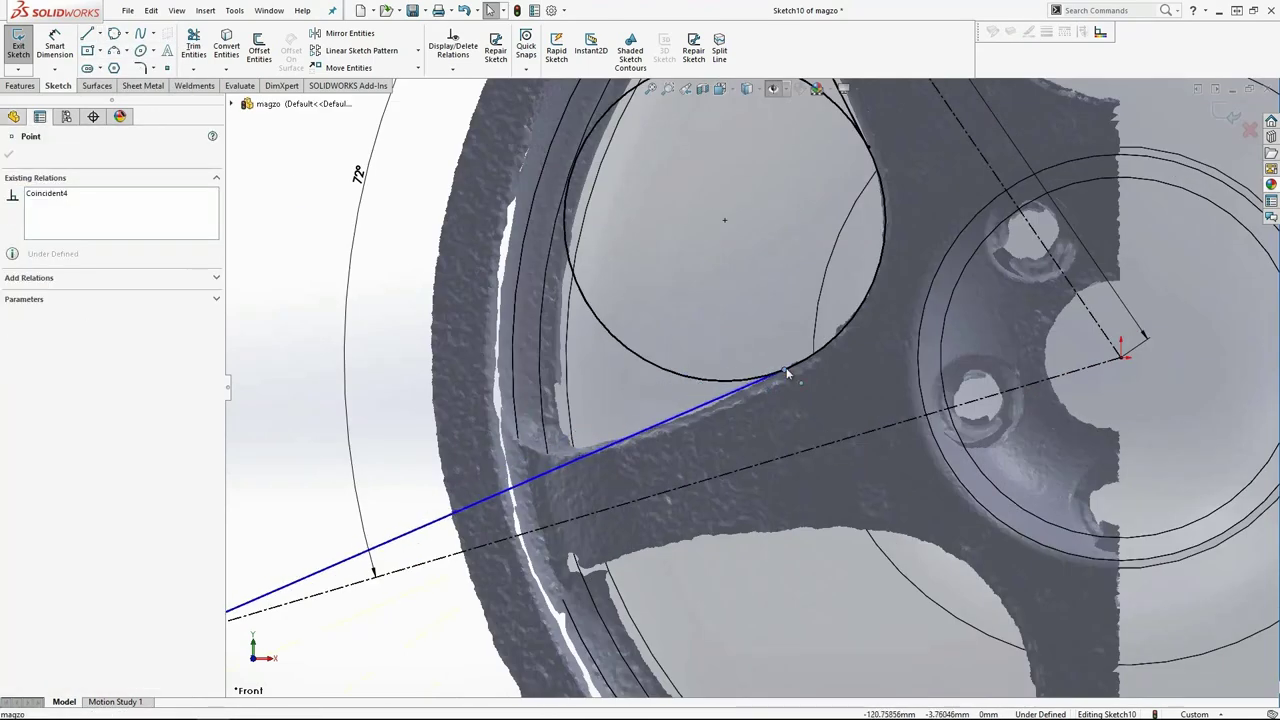
pyautogui.keyDown('ctrl'); pyautogui.click(823, 352); pyautogui.keyUp('ctrl')
pyautogui.press('Escape')
pyautogui.click(635, 438)
pyautogui.keyDown('ctrl'); pyautogui.click(860, 300); pyautogui.keyUp('ctrl')
pyautogui.click(43, 391)
pyautogui.press('Escape')
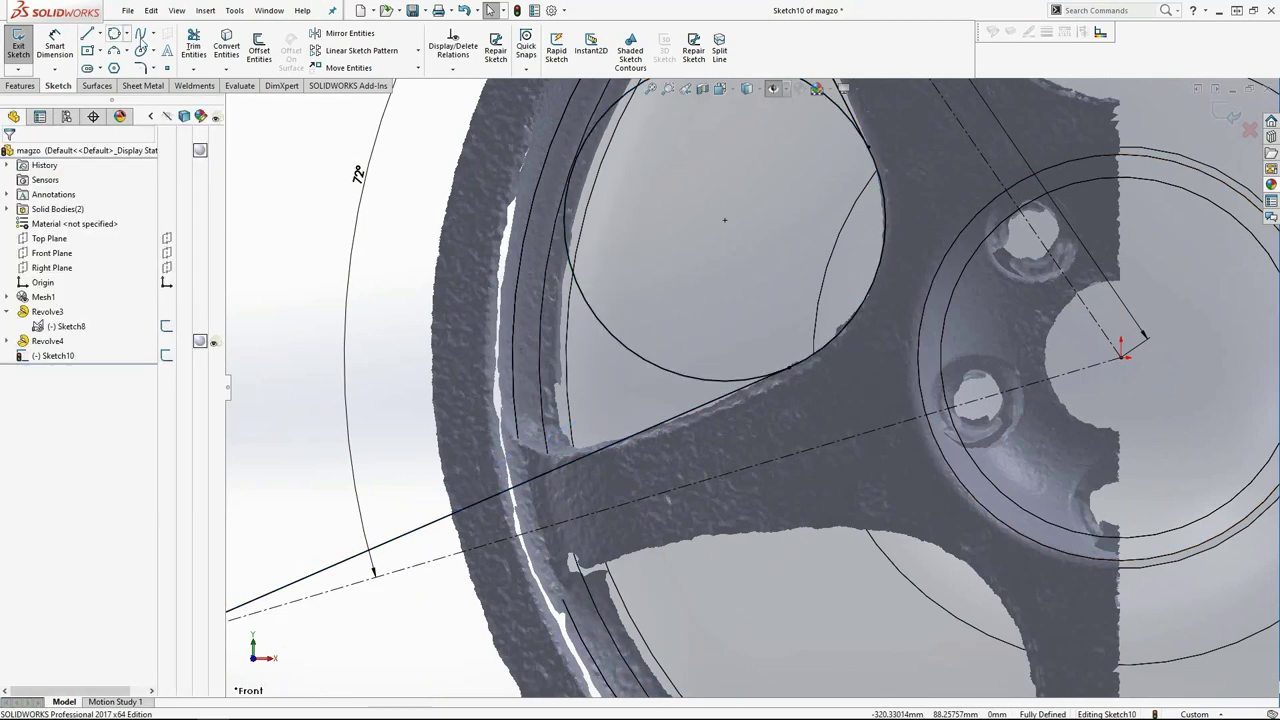
pyautogui.scroll(5, 725, 220)
# Step: Extrude-cut the spoke profile Through All in both directions
pyautogui.click(21, 85)
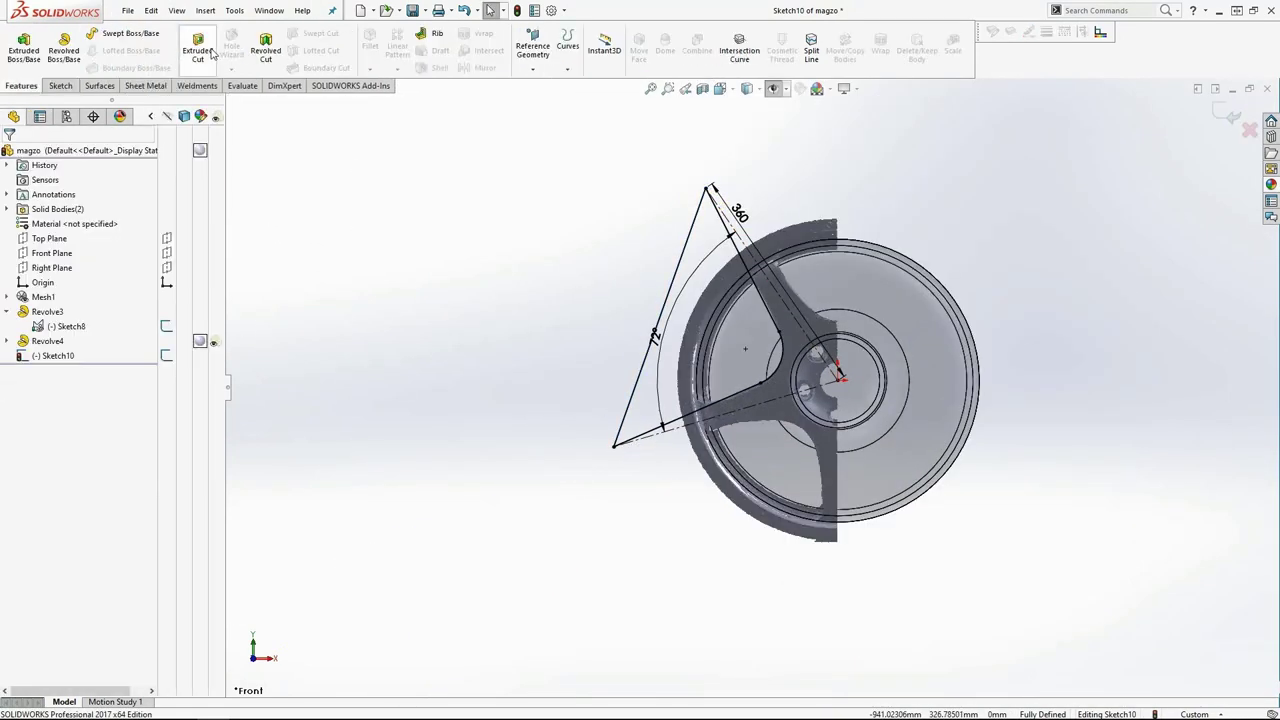
pyautogui.click(197, 50)
pyautogui.click(110, 229)
pyautogui.click(86, 266)
pyautogui.click(20, 160)
# Step: Hide Mesh1 and circular-pattern the spoke cut five times about the circular edge
pyautogui.rightClick(43, 297)
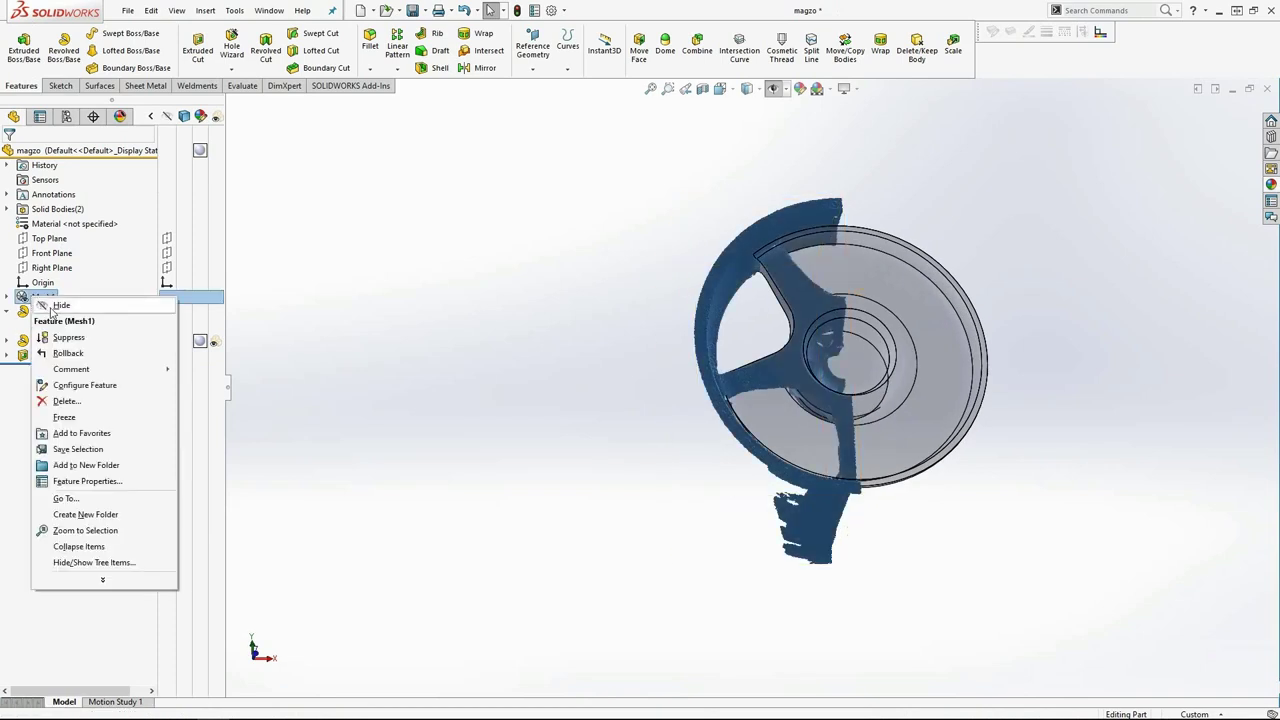
pyautogui.click(61, 305)
pyautogui.click(397, 68)
pyautogui.click(425, 104)
pyautogui.click(960, 482)
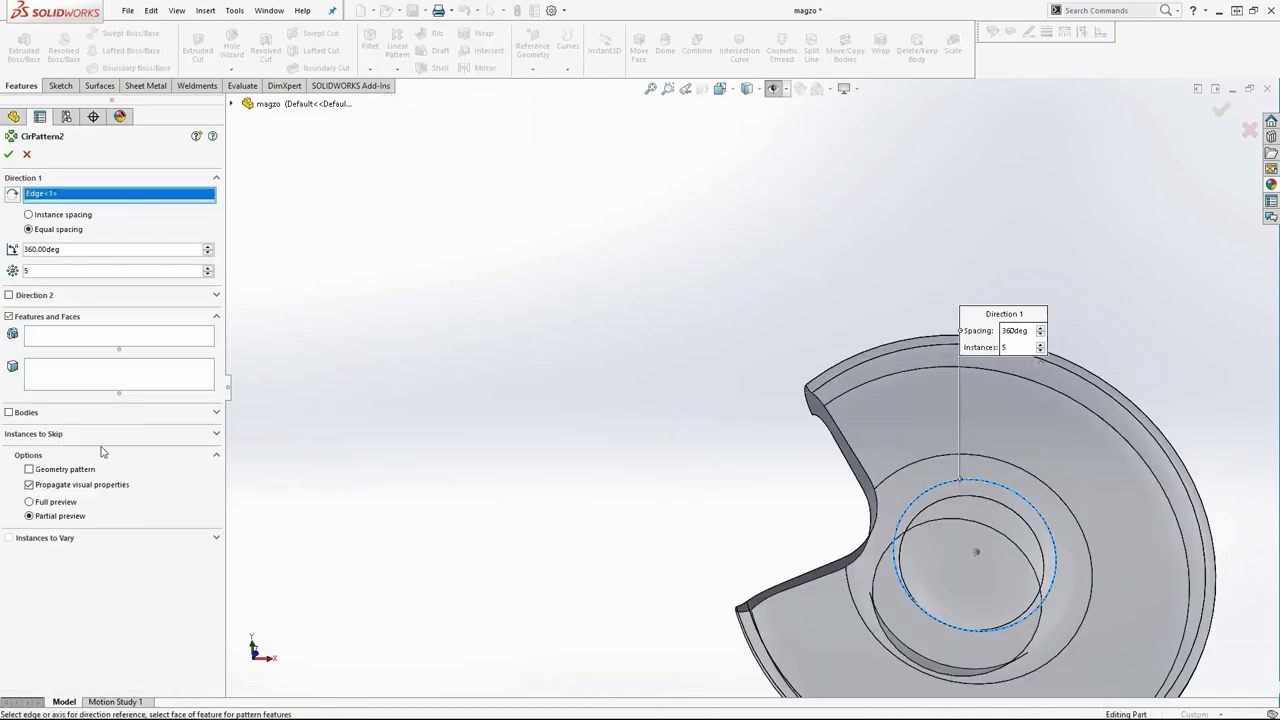
pyautogui.click(988, 483)
pyautogui.click(231, 103)
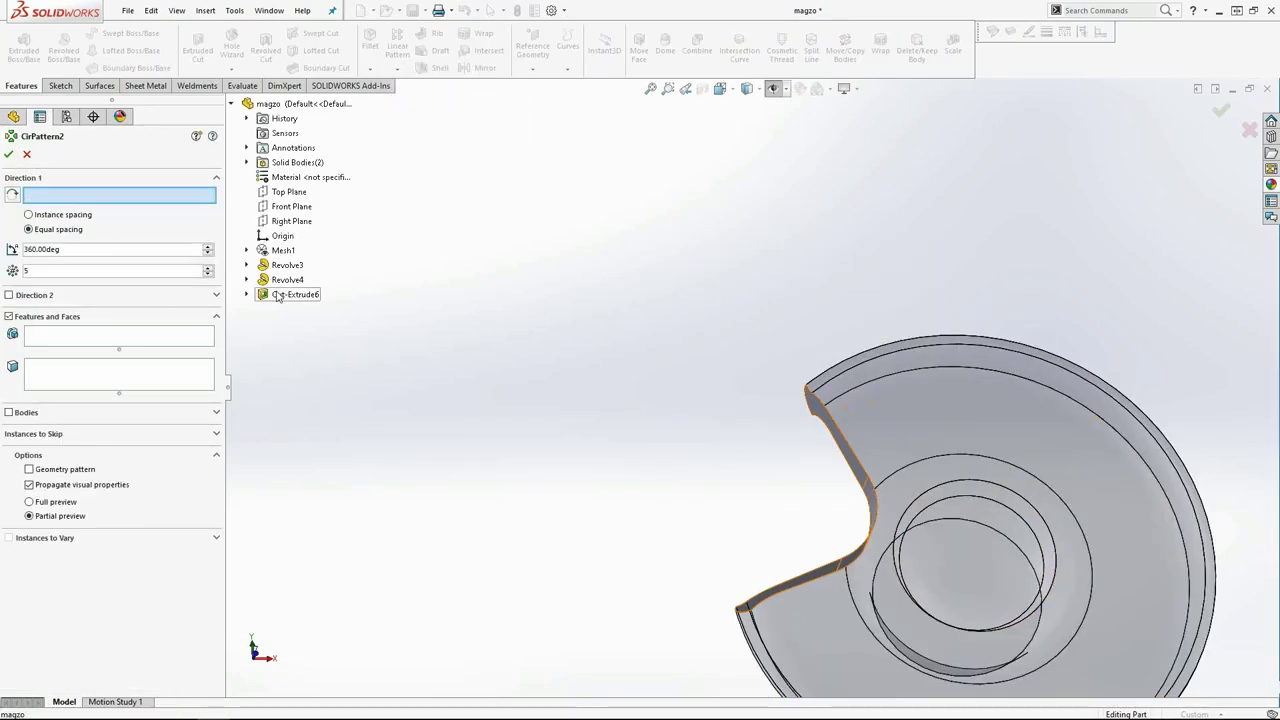
pyautogui.click(274, 371)
pyautogui.click(900, 503)
pyautogui.press('Return')
# Step: Start a new sketch on the hub face, viewed normal to it
pyautogui.click(47, 341)
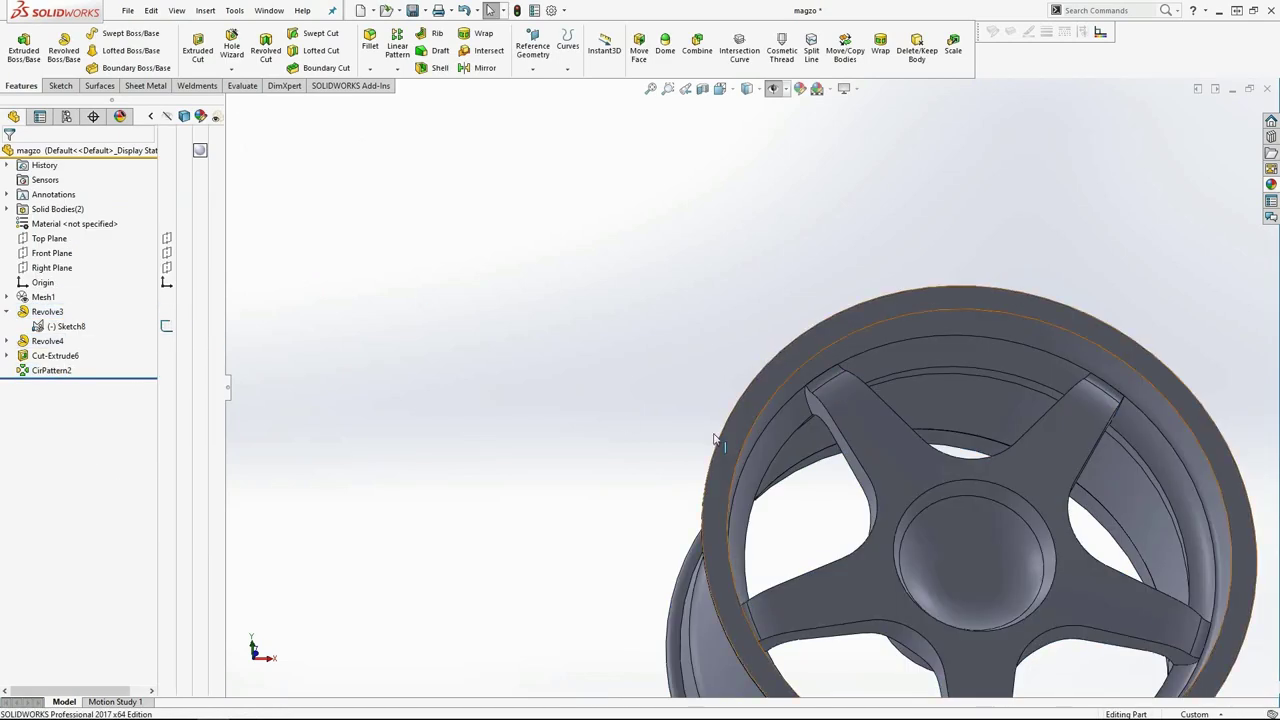
pyautogui.click(49, 238)
pyautogui.click(114, 33)
# Step: Draw concentric Ø60 and Ø108 circles centered on the origin
pyautogui.scroll(-4, 713, 390)
pyautogui.click(785, 390)
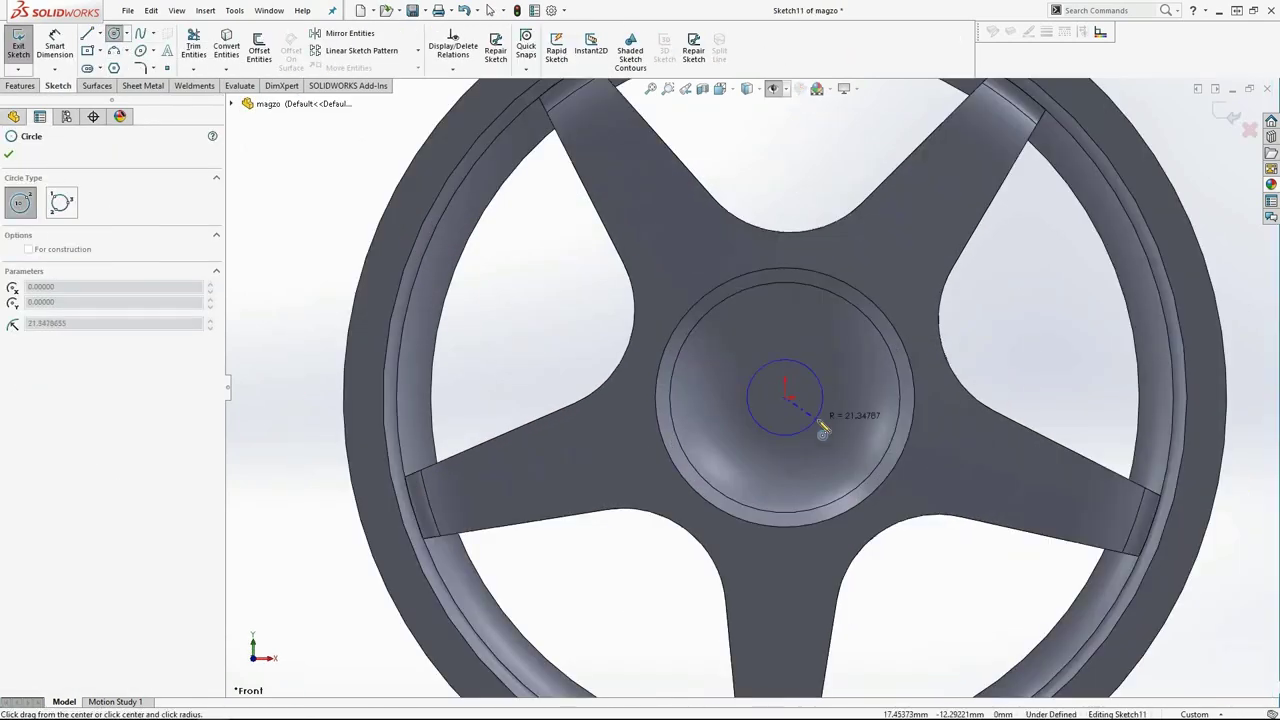
pyautogui.click(823, 423)
pyautogui.click(837, 343)
pyautogui.write('60')
pyautogui.press('Return')
pyautogui.click(114, 33)
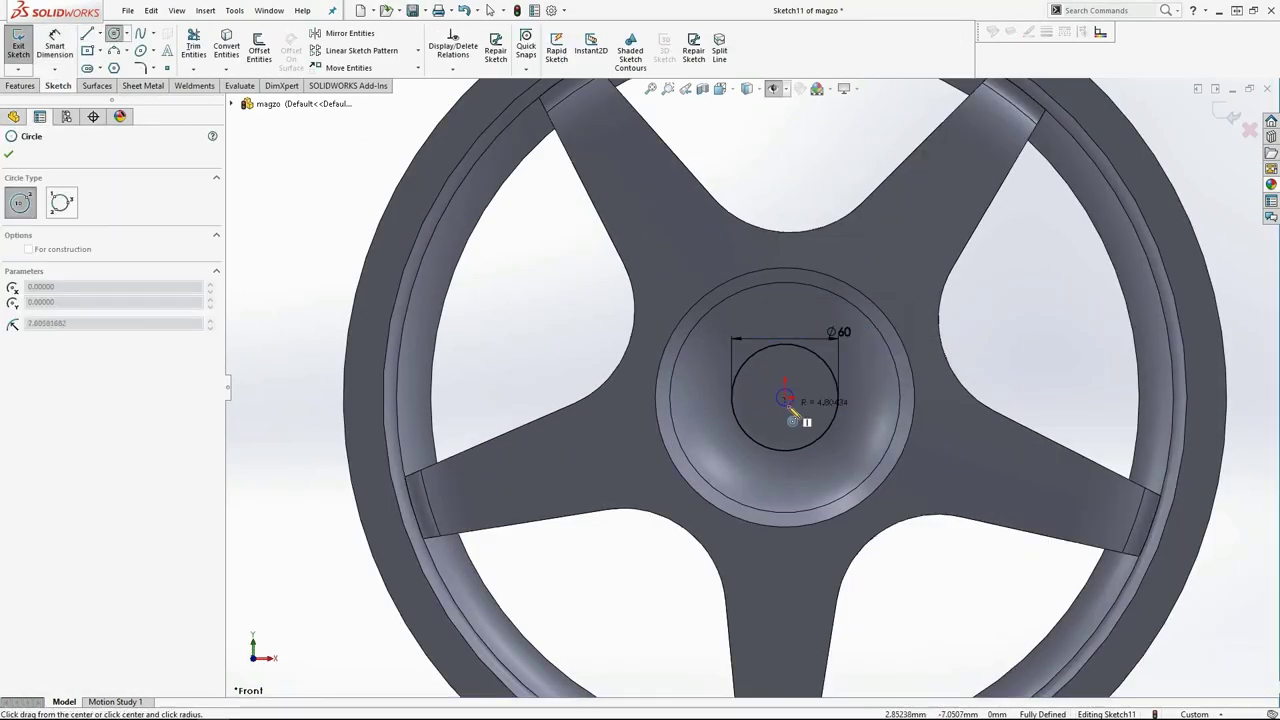
pyautogui.moveTo(785, 390); pyautogui.dragTo(848, 318)
pyautogui.click(55, 45)
pyautogui.click(720, 455)
pyautogui.write('108')
pyautogui.press('Return')
# Step: Draw a Ø15 lug hole on the Ø108 circle and pattern it around the hub
pyautogui.click(114, 33)
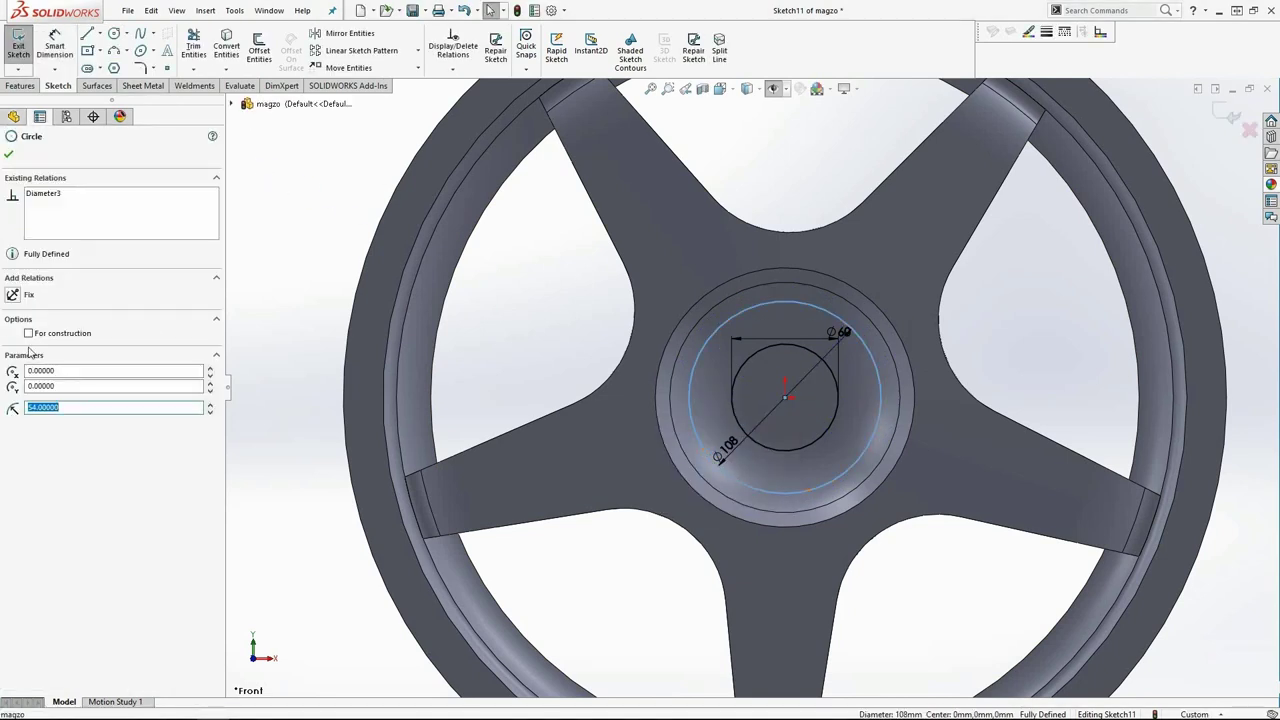
pyautogui.scroll(-4, 787, 463)
pyautogui.moveTo(783, 508); pyautogui.dragTo(811, 508)
pyautogui.click(55, 45)
pyautogui.click(803, 488)
pyautogui.click(803, 465)
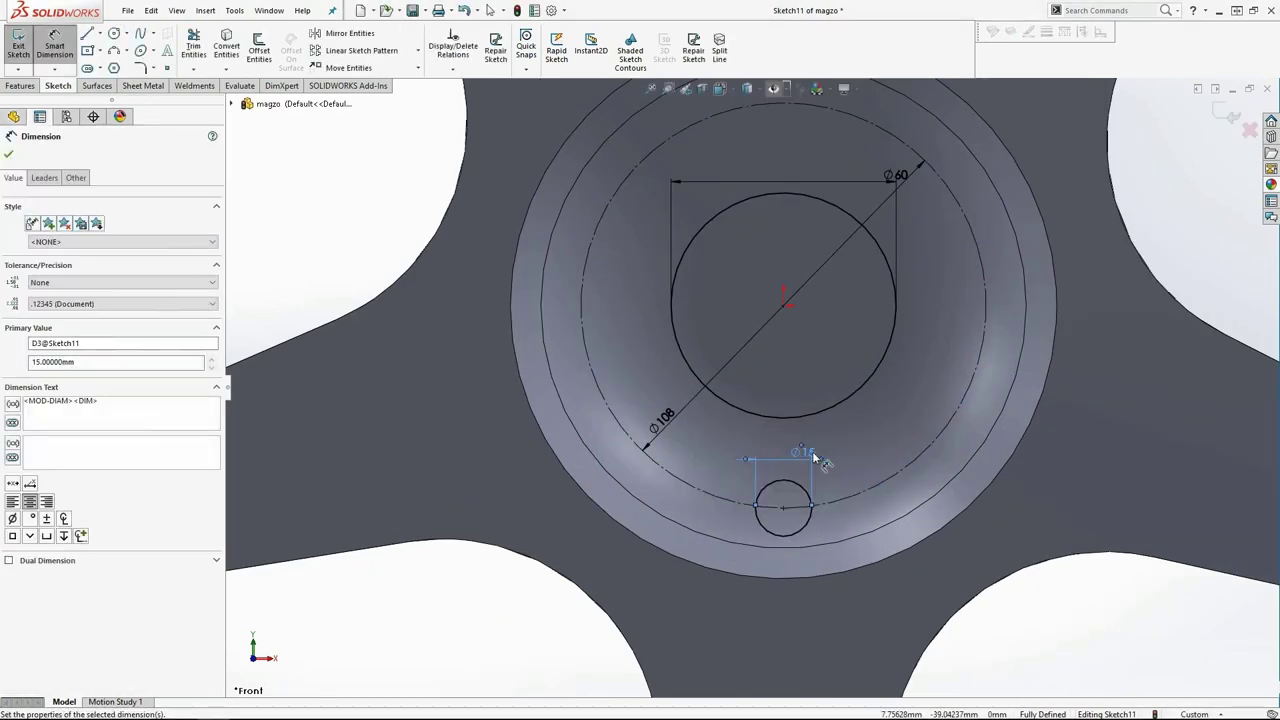
pyautogui.write('15')
pyautogui.press('Return')
pyautogui.click(418, 50)
pyautogui.click(360, 86)
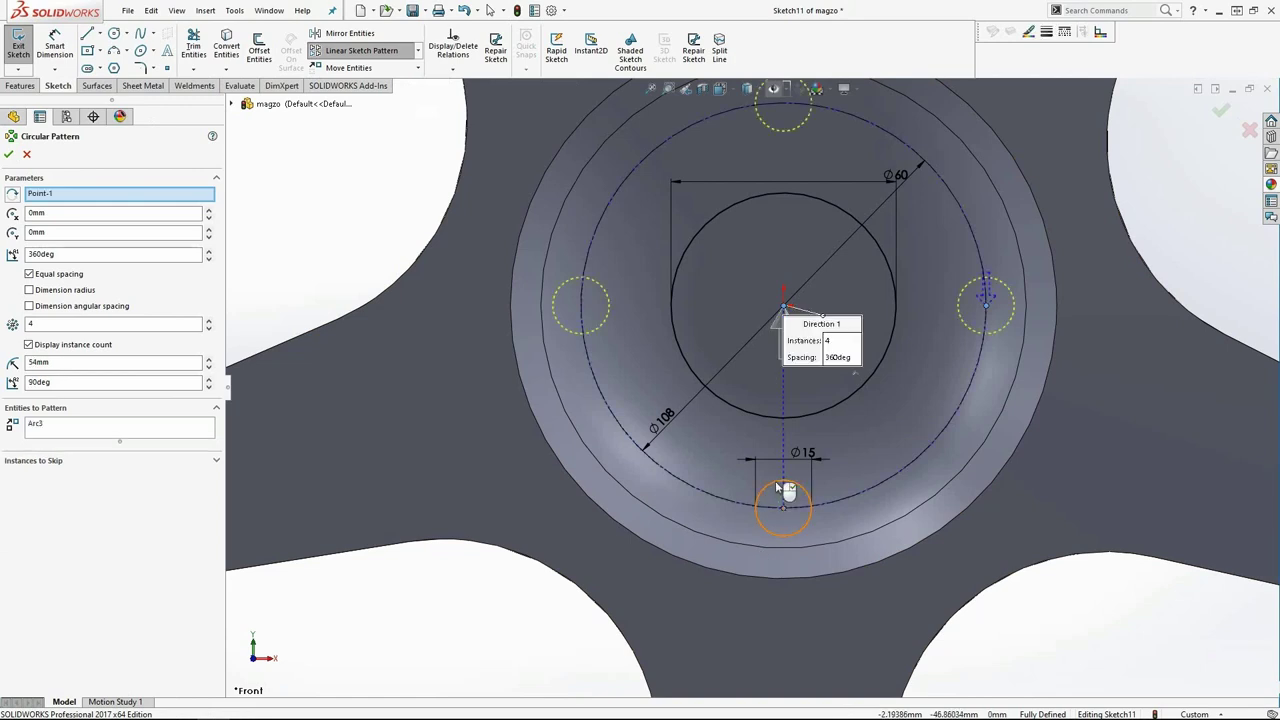
pyautogui.click(8, 154)
# Step: Extrude-cut the bore and lug holes Through All in both directions
pyautogui.click(198, 50)
pyautogui.click(100, 243)
pyautogui.click(60, 257)
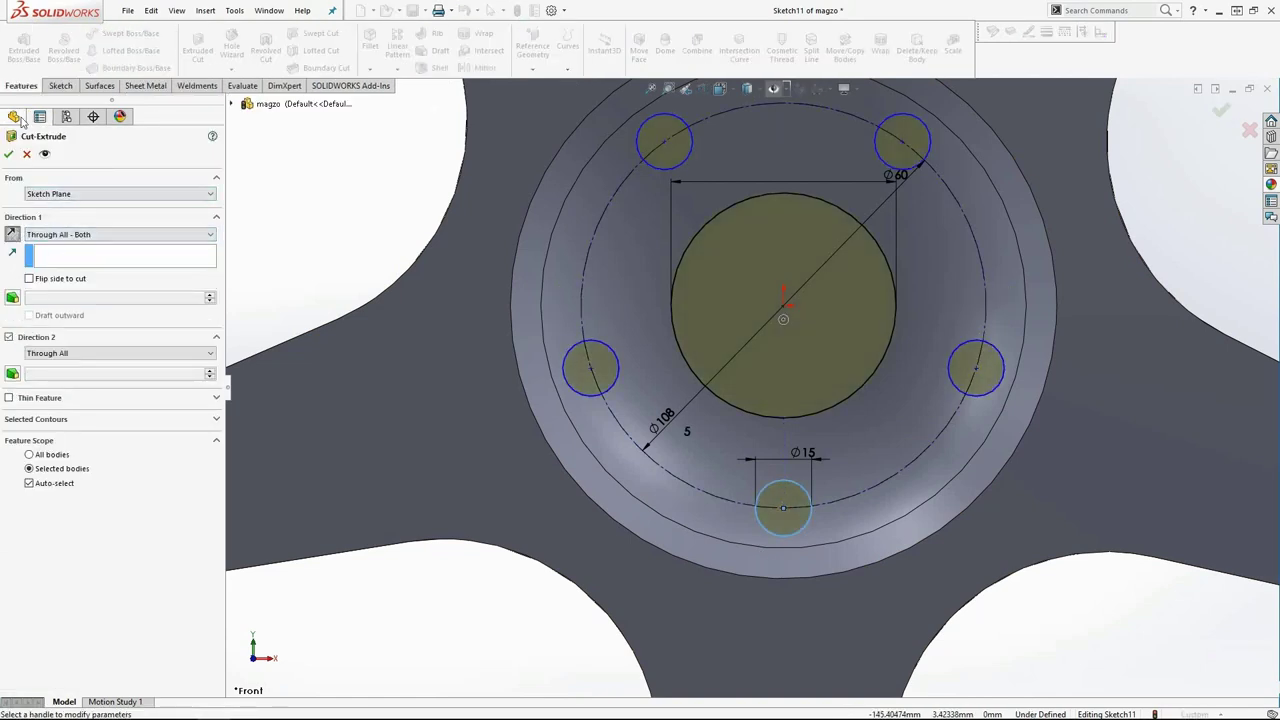
pyautogui.click(8, 154)
pyautogui.moveTo(666, 397); pyautogui.dragTo(520, 330, button='middle')
pyautogui.rightClick(40, 282)
# Step: Inspect Revolve3 in transparent view, then add a fillet to a spoke edge
pyautogui.press('Escape')
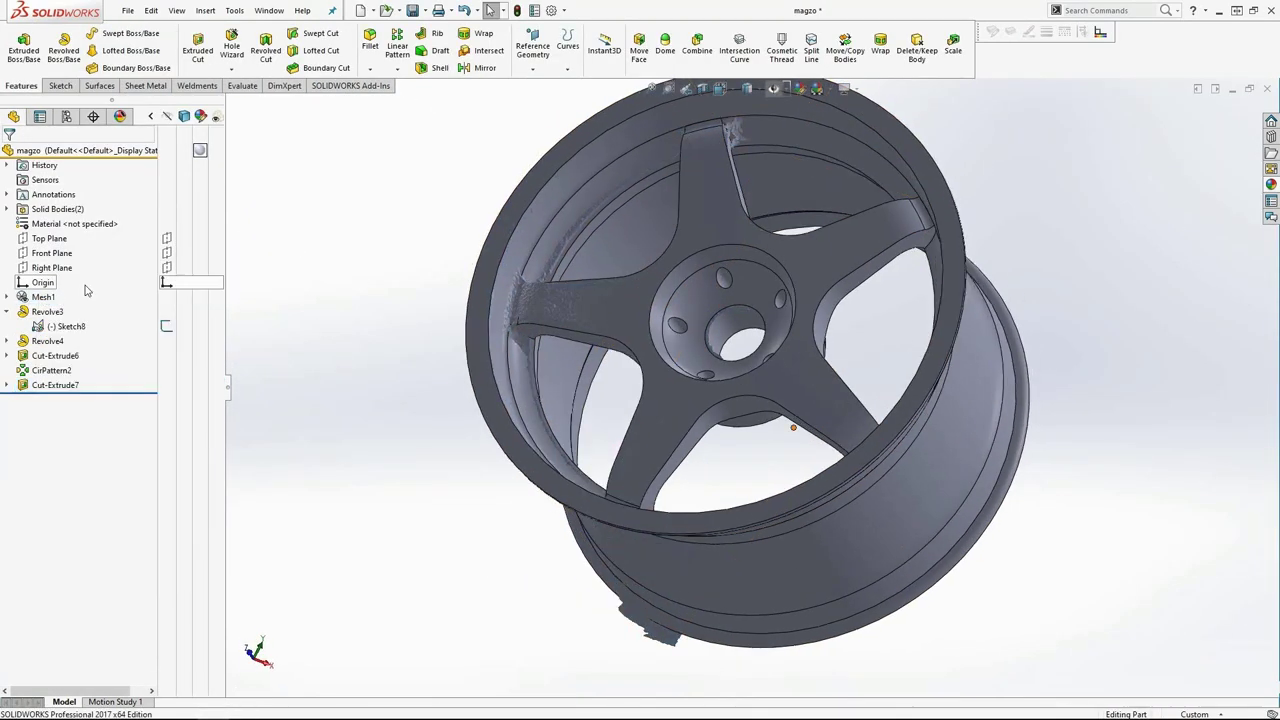
pyautogui.moveTo(300, 290); pyautogui.dragTo(410, 286, button='middle')
pyautogui.click(47, 311)
pyautogui.rightClick(47, 311)
pyautogui.click(60, 429)
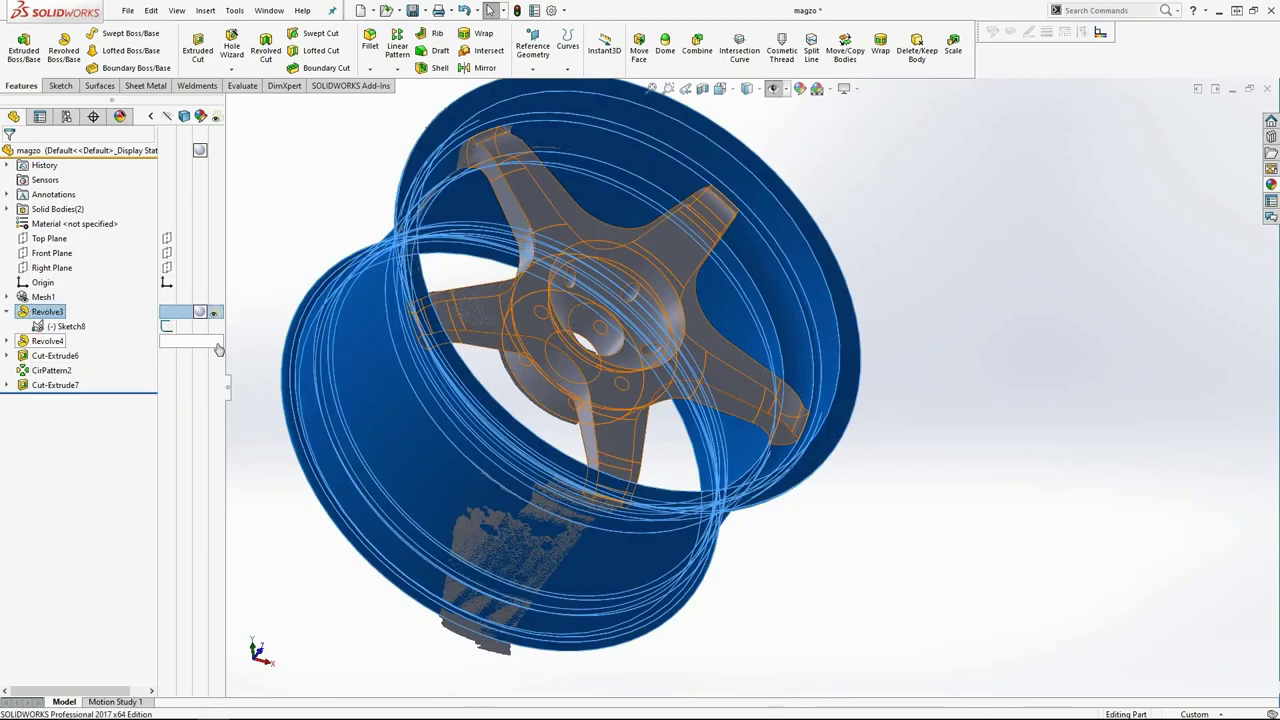
pyautogui.moveTo(913, 303)
pyautogui.mouseDown(button='middle')
pyautogui.moveTo(880, 443)
pyautogui.moveTo(971, 366)
pyautogui.moveTo(875, 437)
pyautogui.mouseUp(button='middle')
pyautogui.rightClick(47, 311)
pyautogui.click(60, 429)
pyautogui.scroll(5, 630, 307)
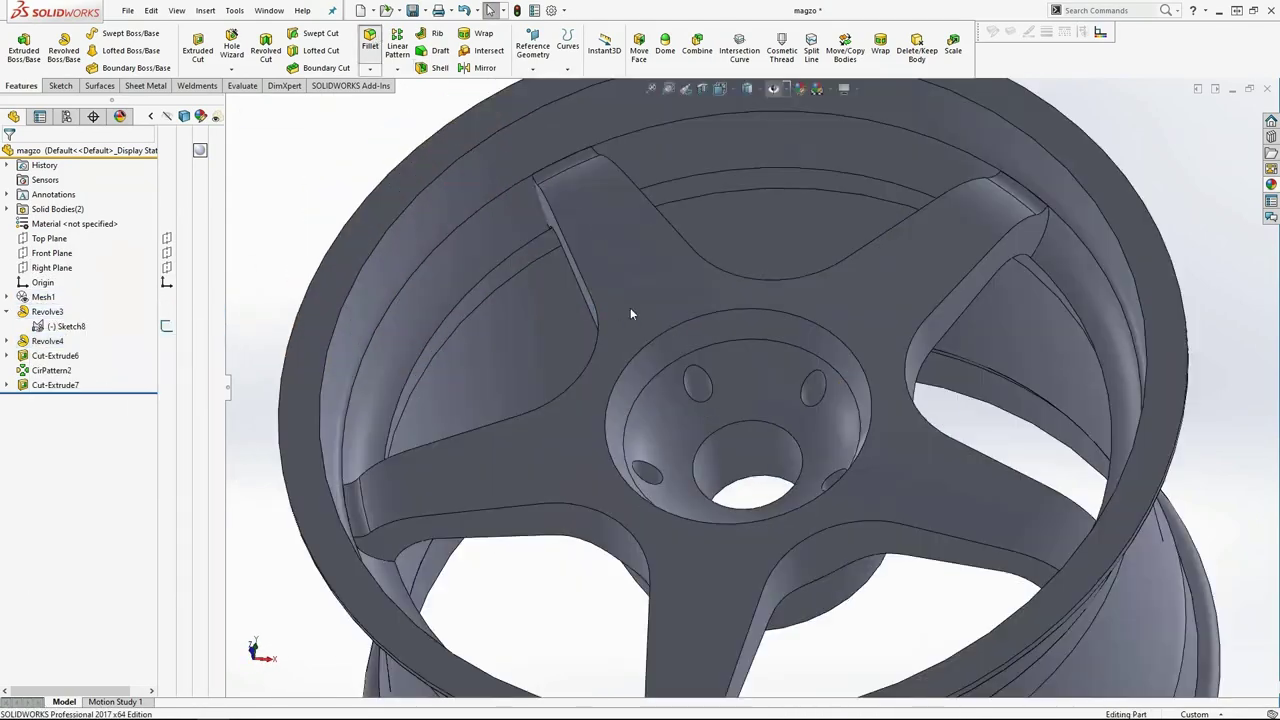
pyautogui.click(369, 45)
pyautogui.click(8, 154)
# Step: Set up a Combine with operation Add, picking Revolve3 and the wheel body
pyautogui.click(50, 305)
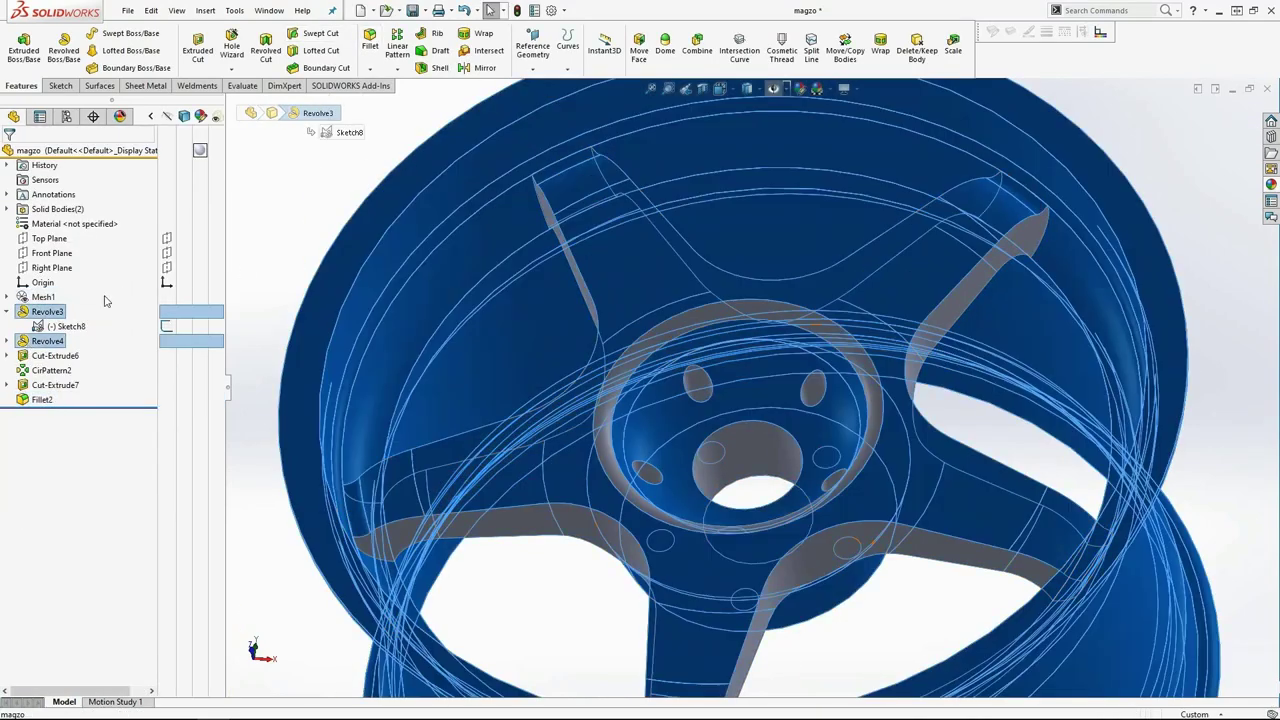
pyautogui.click(697, 50)
pyautogui.click(28, 191)
pyautogui.click(9, 154)
pyautogui.click(412, 484)
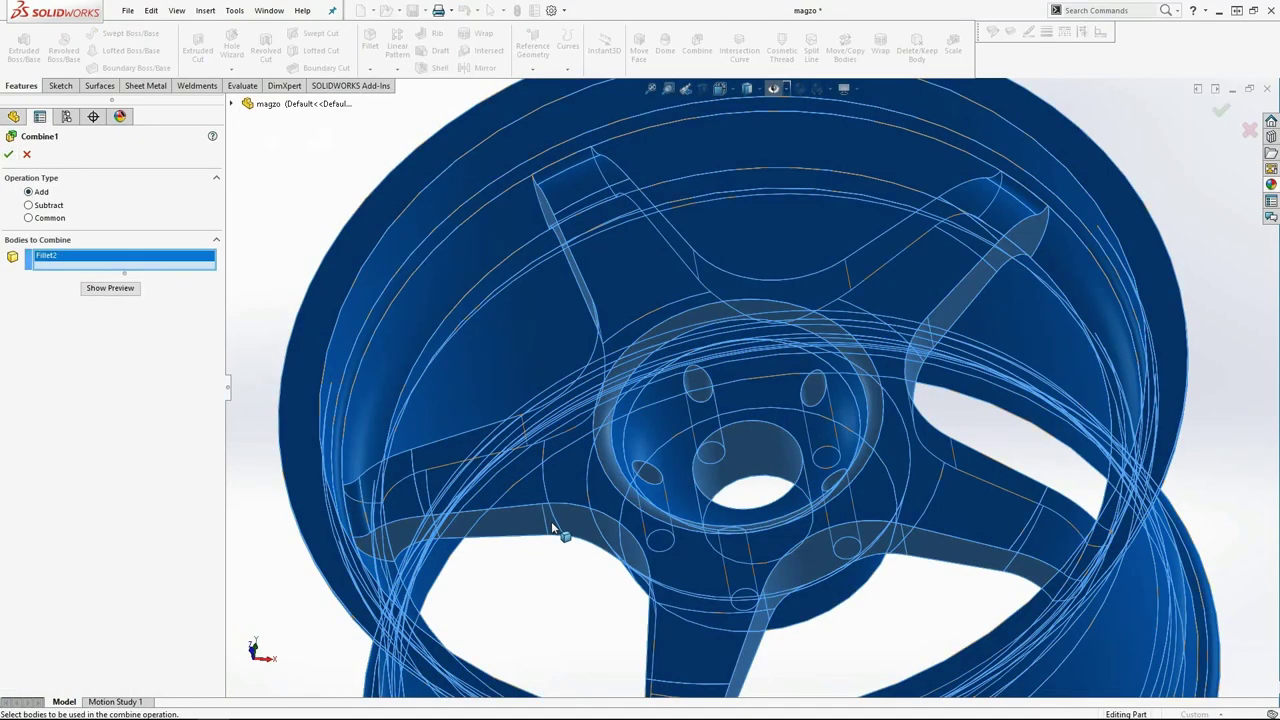